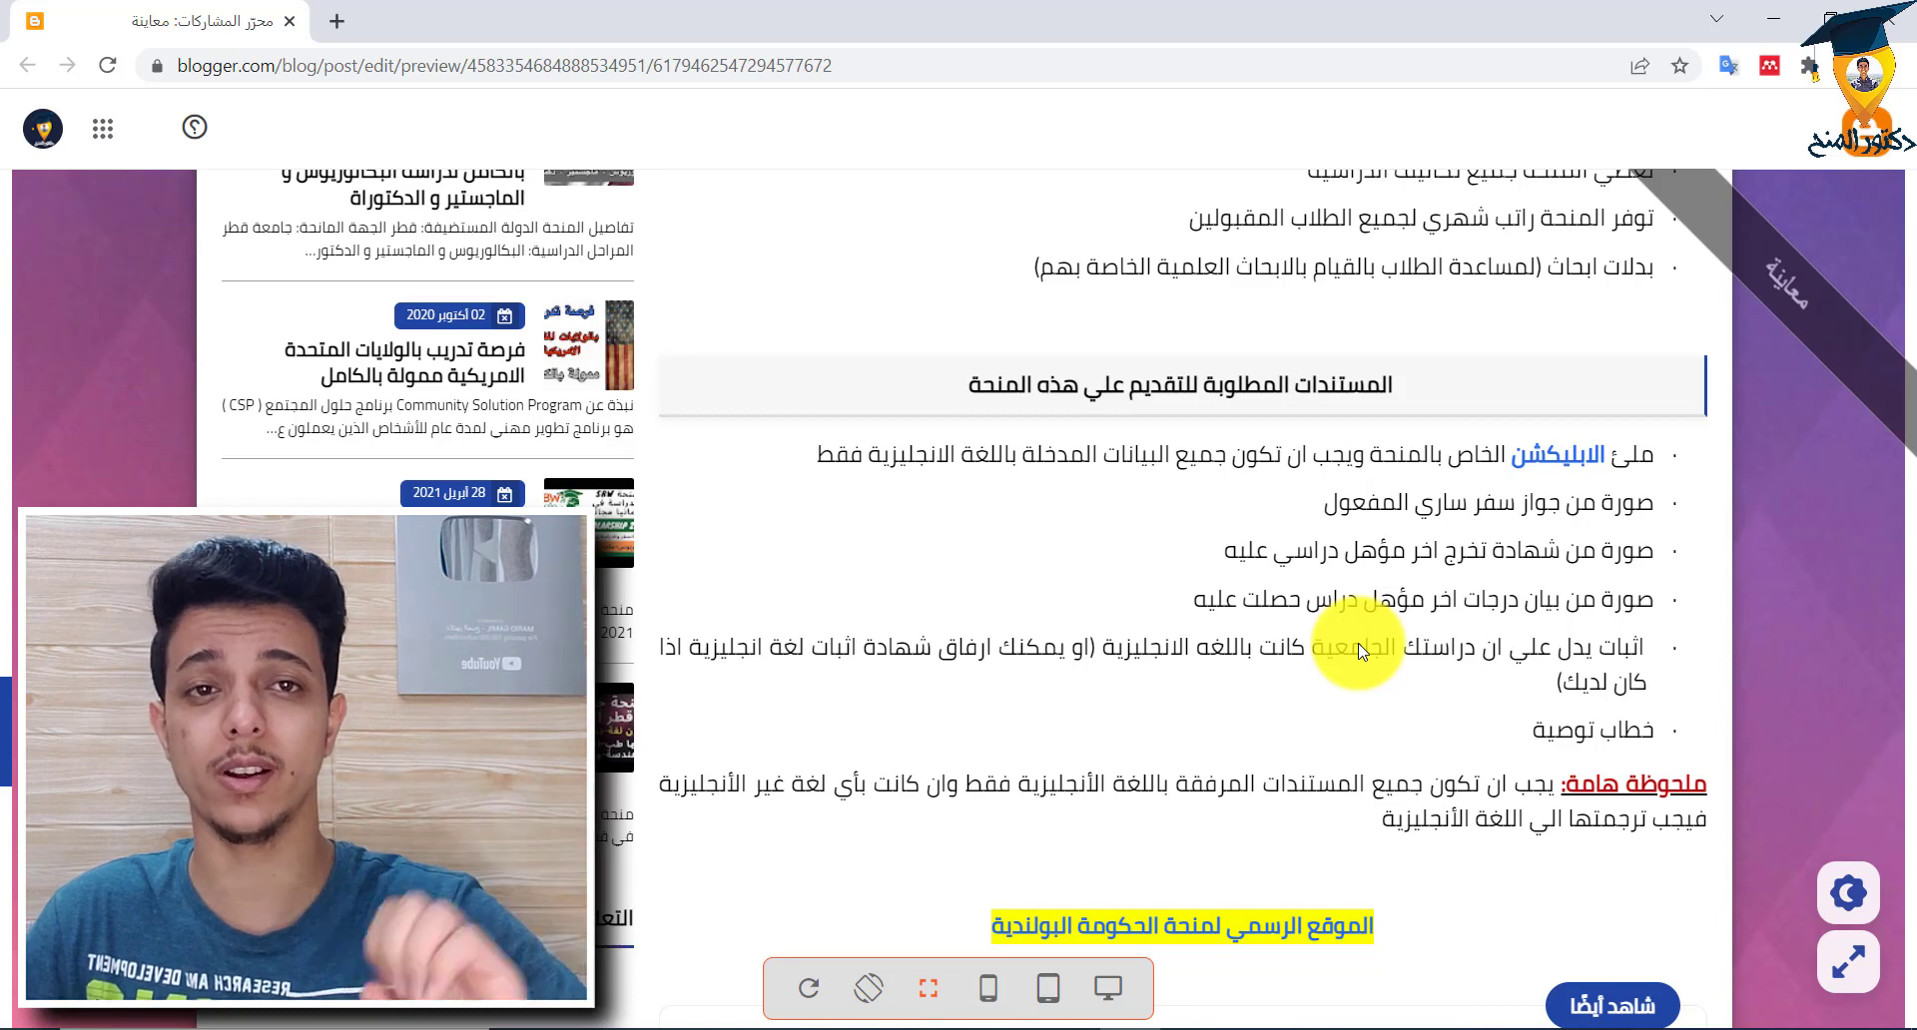
Step: Review the Banach Scholarship call for proposals: programme objective, submission terms, thematic scope and eligible applicants
scroll(1597, 719, down, 3)
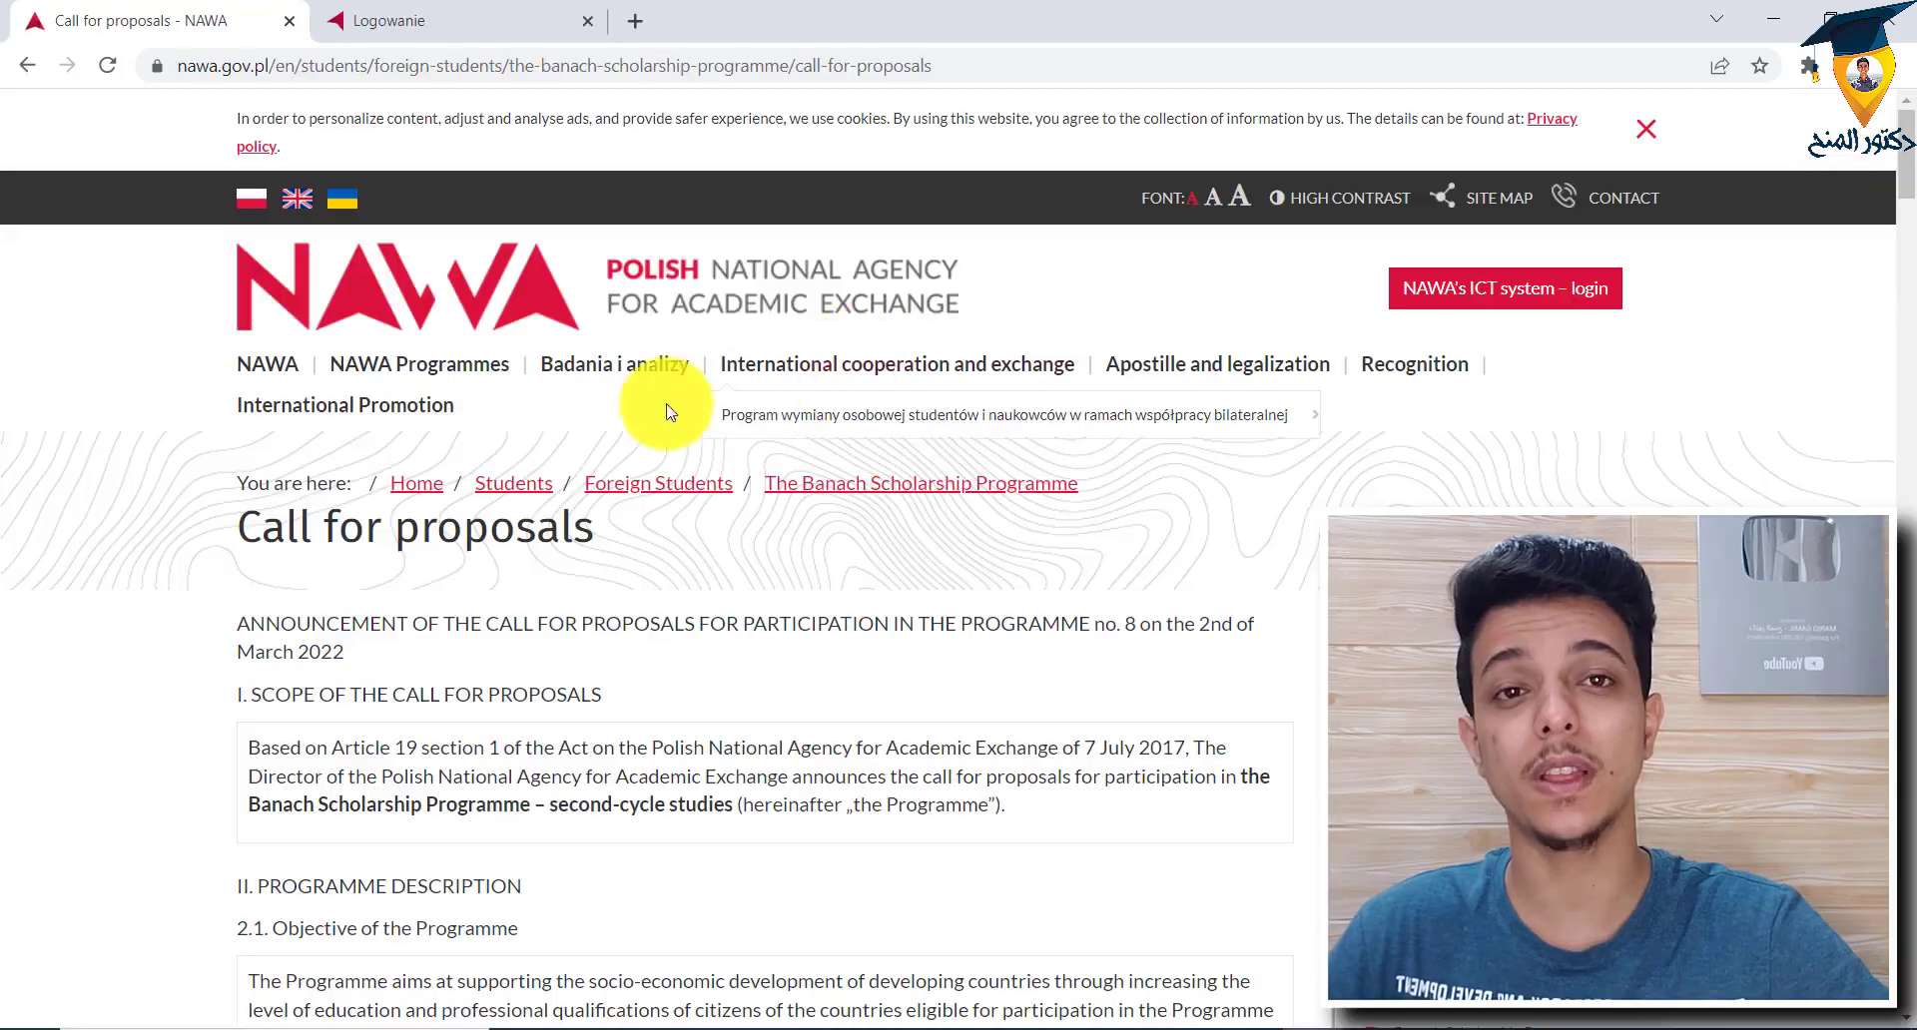
mouse_move(480, 398)
scroll(155, 517, down, 1)
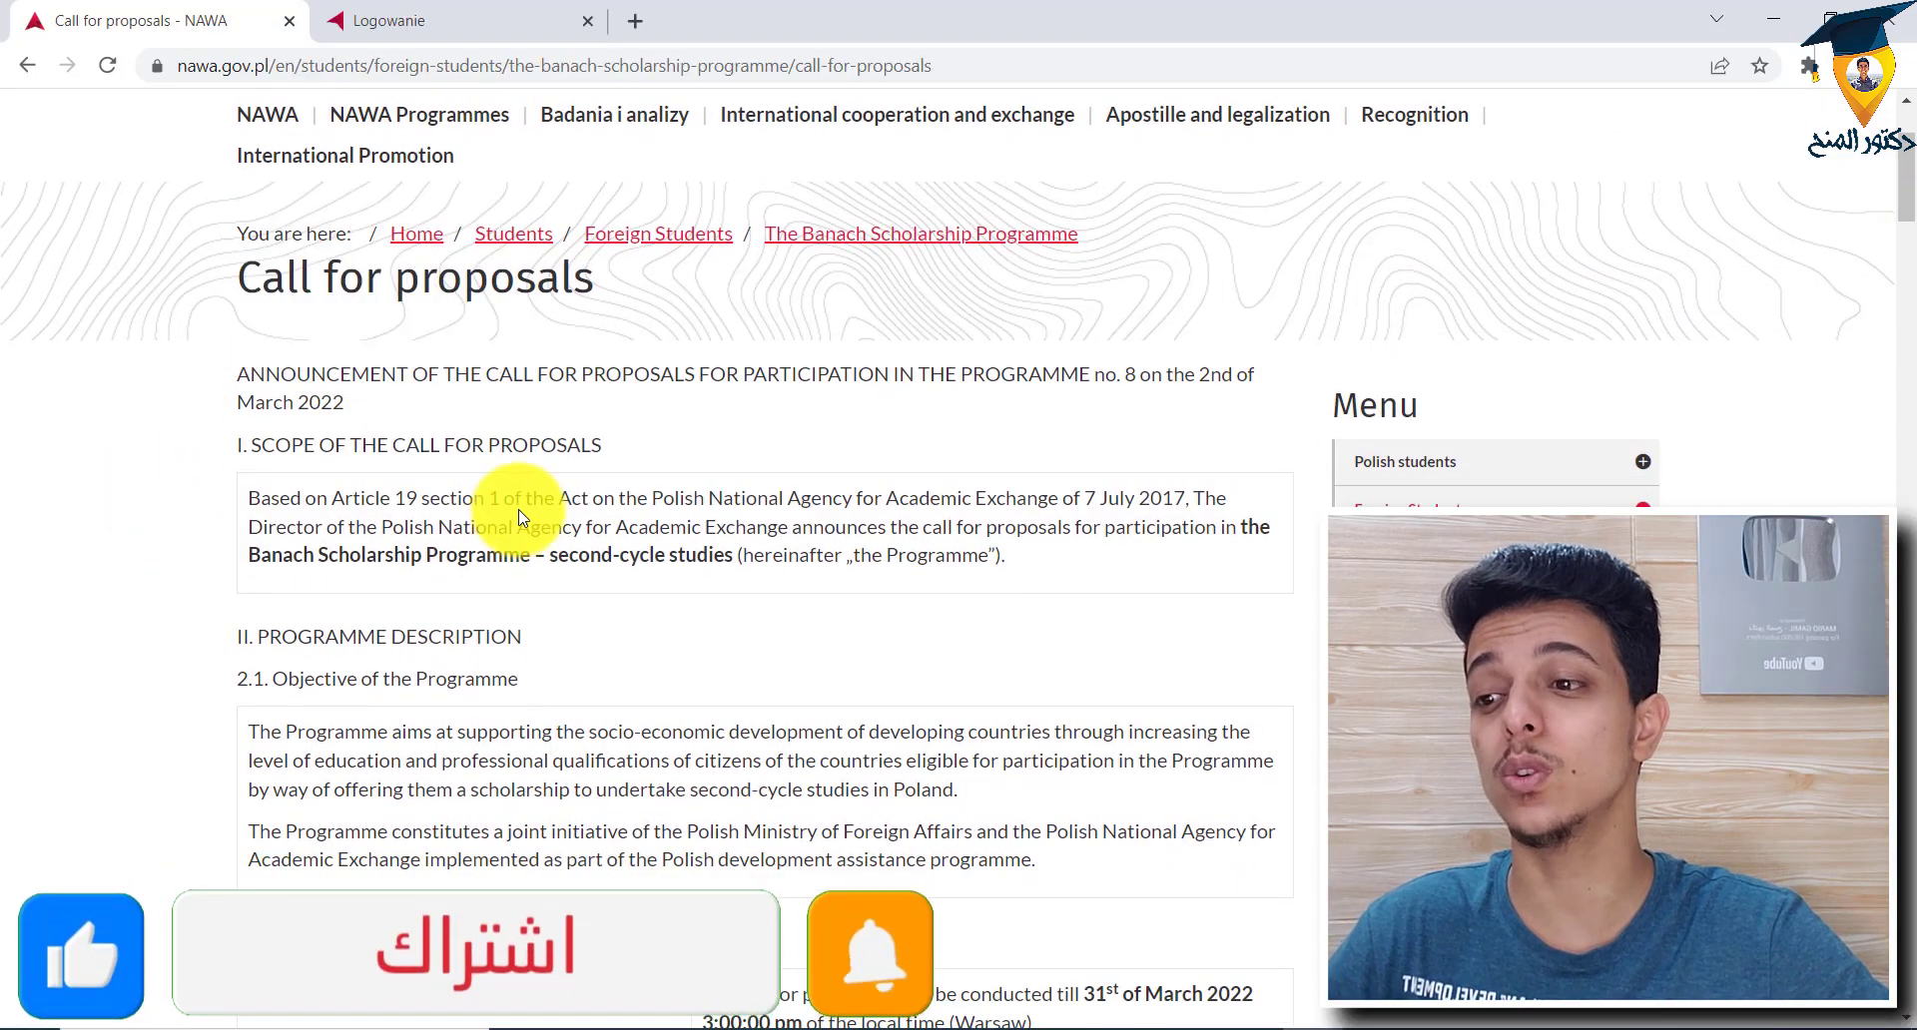
scroll(351, 505, down, 5)
scroll(236, 487, down, 4)
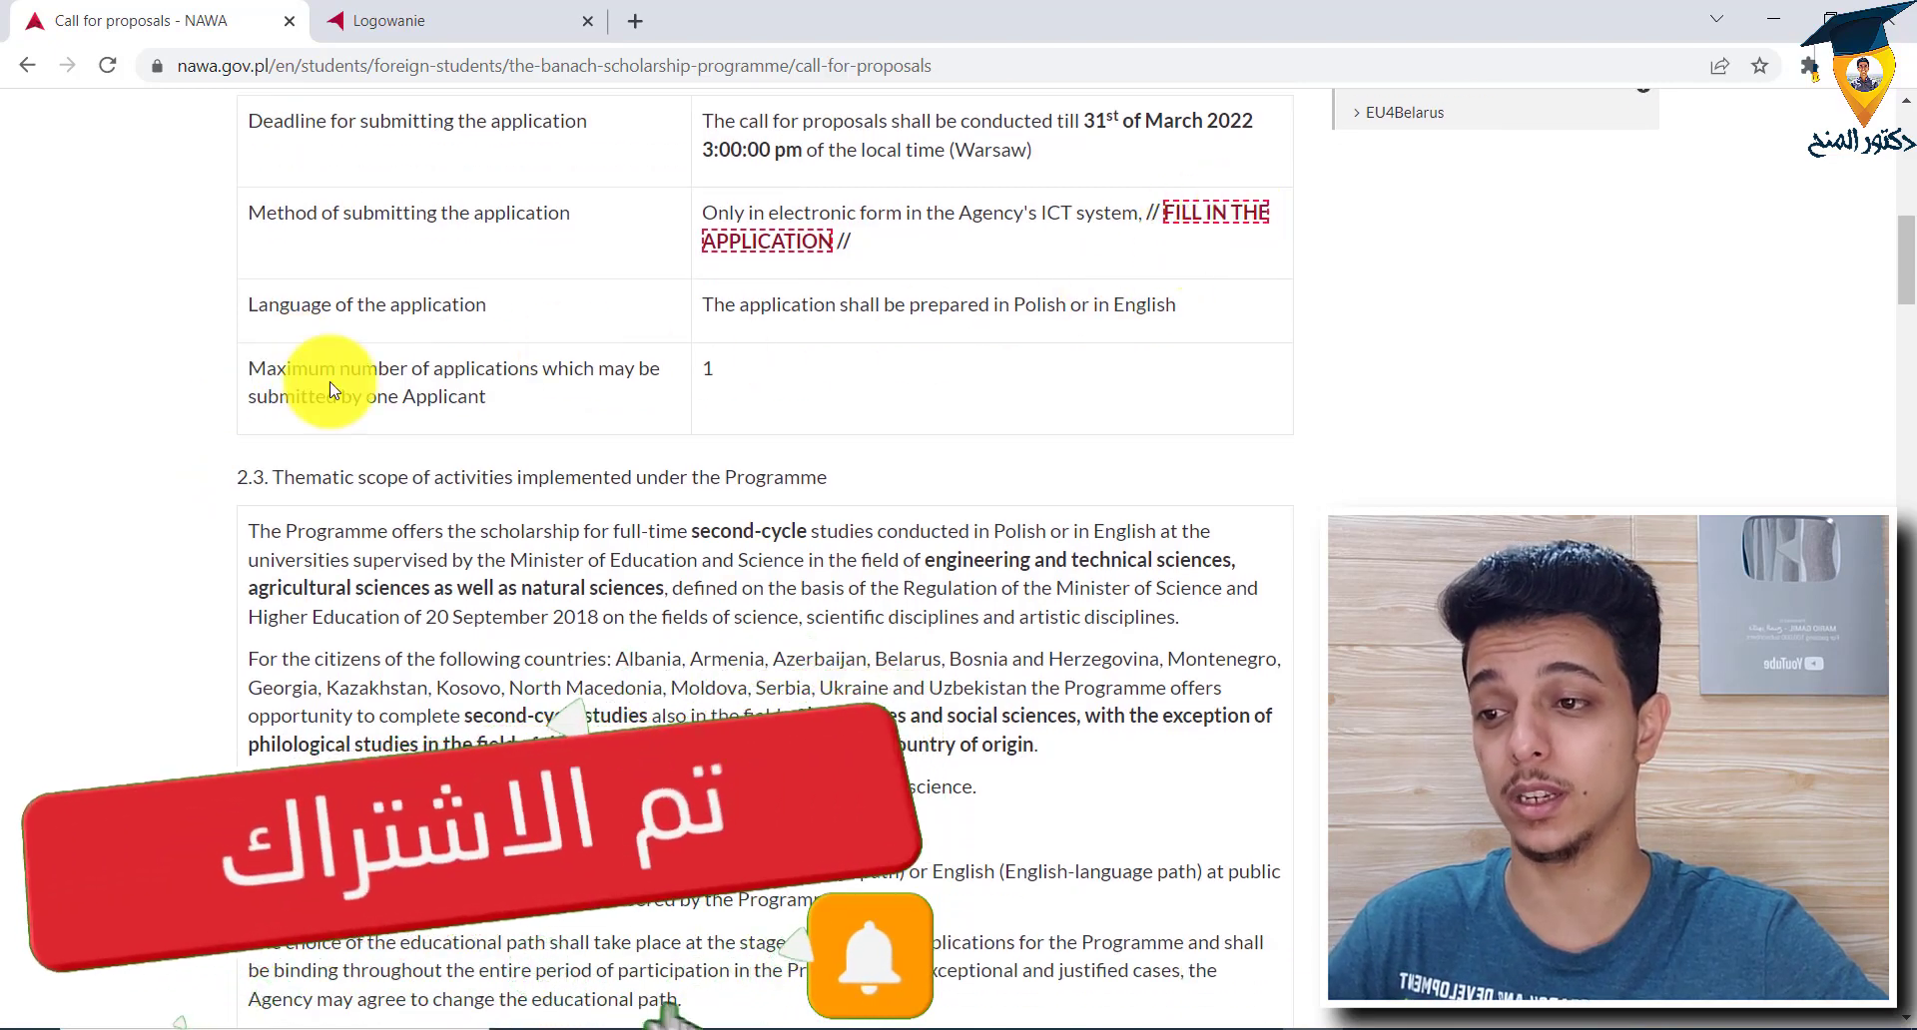
scroll(255, 359, down, 4)
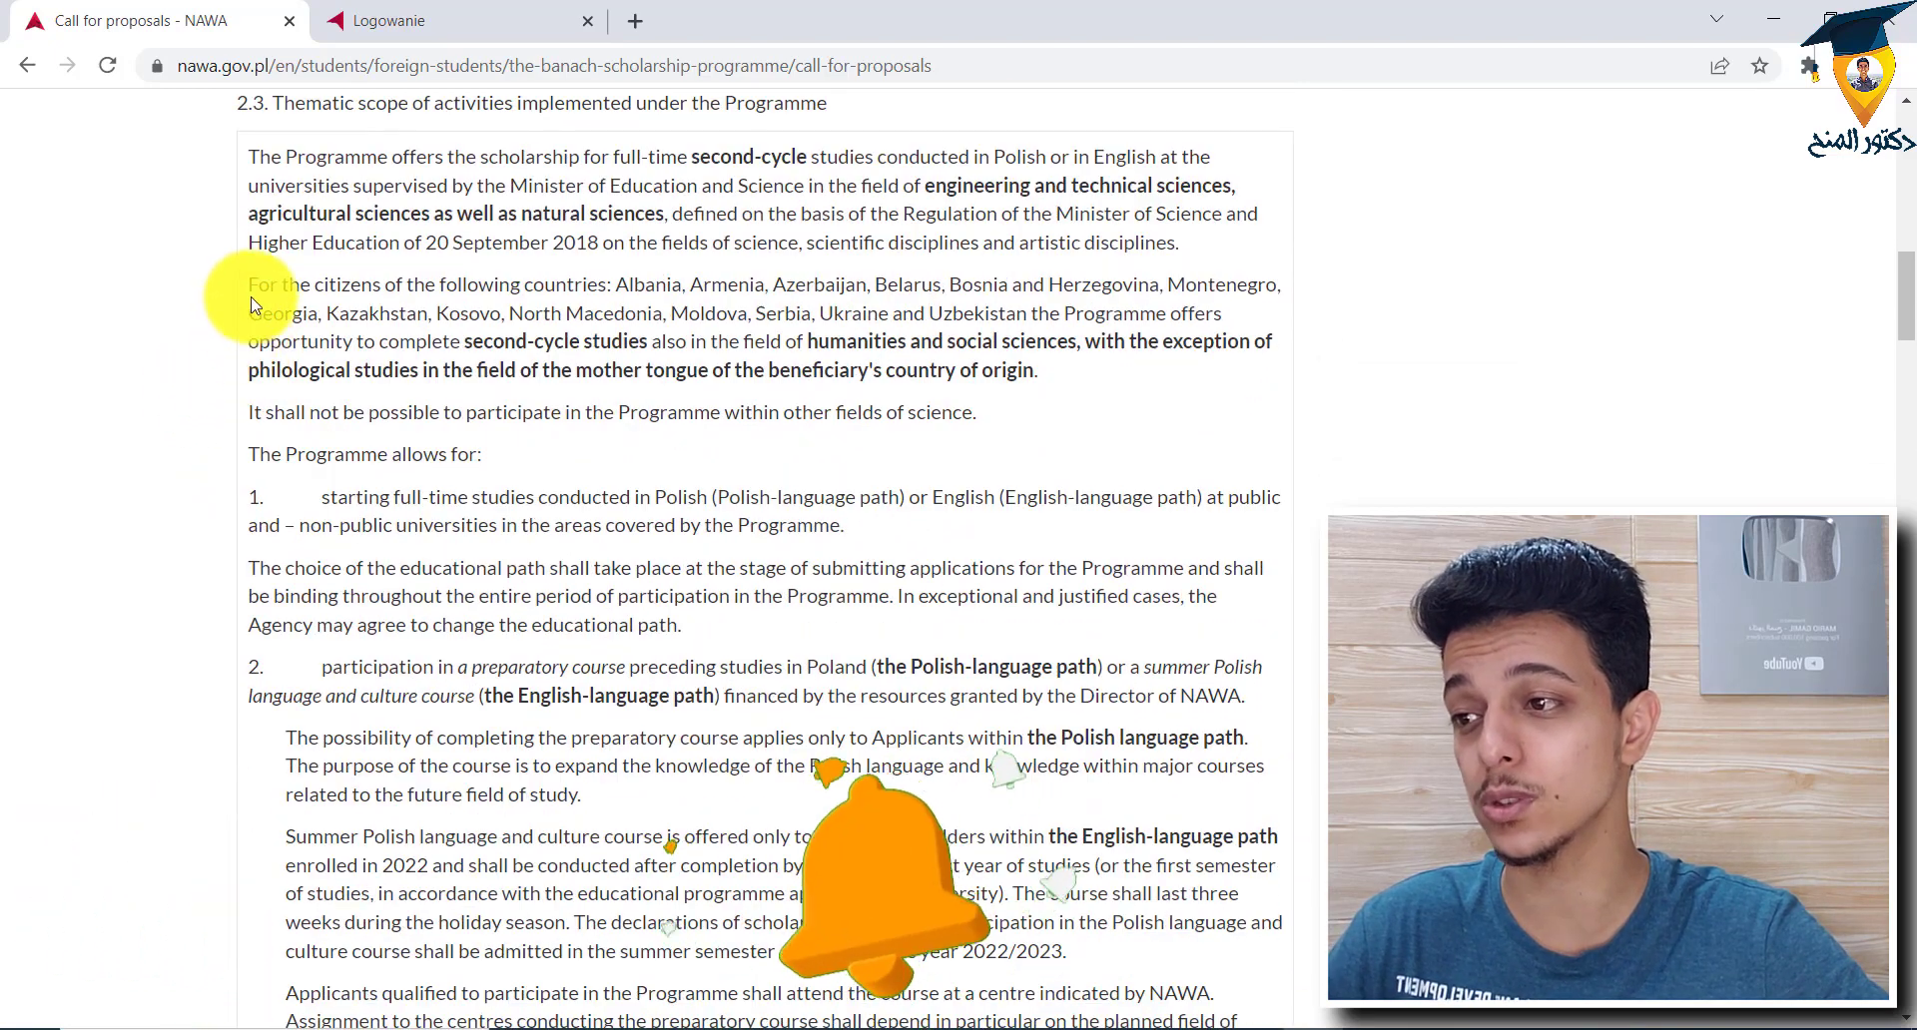
scroll(160, 334, up, 1)
scroll(257, 320, down, 6)
scroll(263, 340, down, 3)
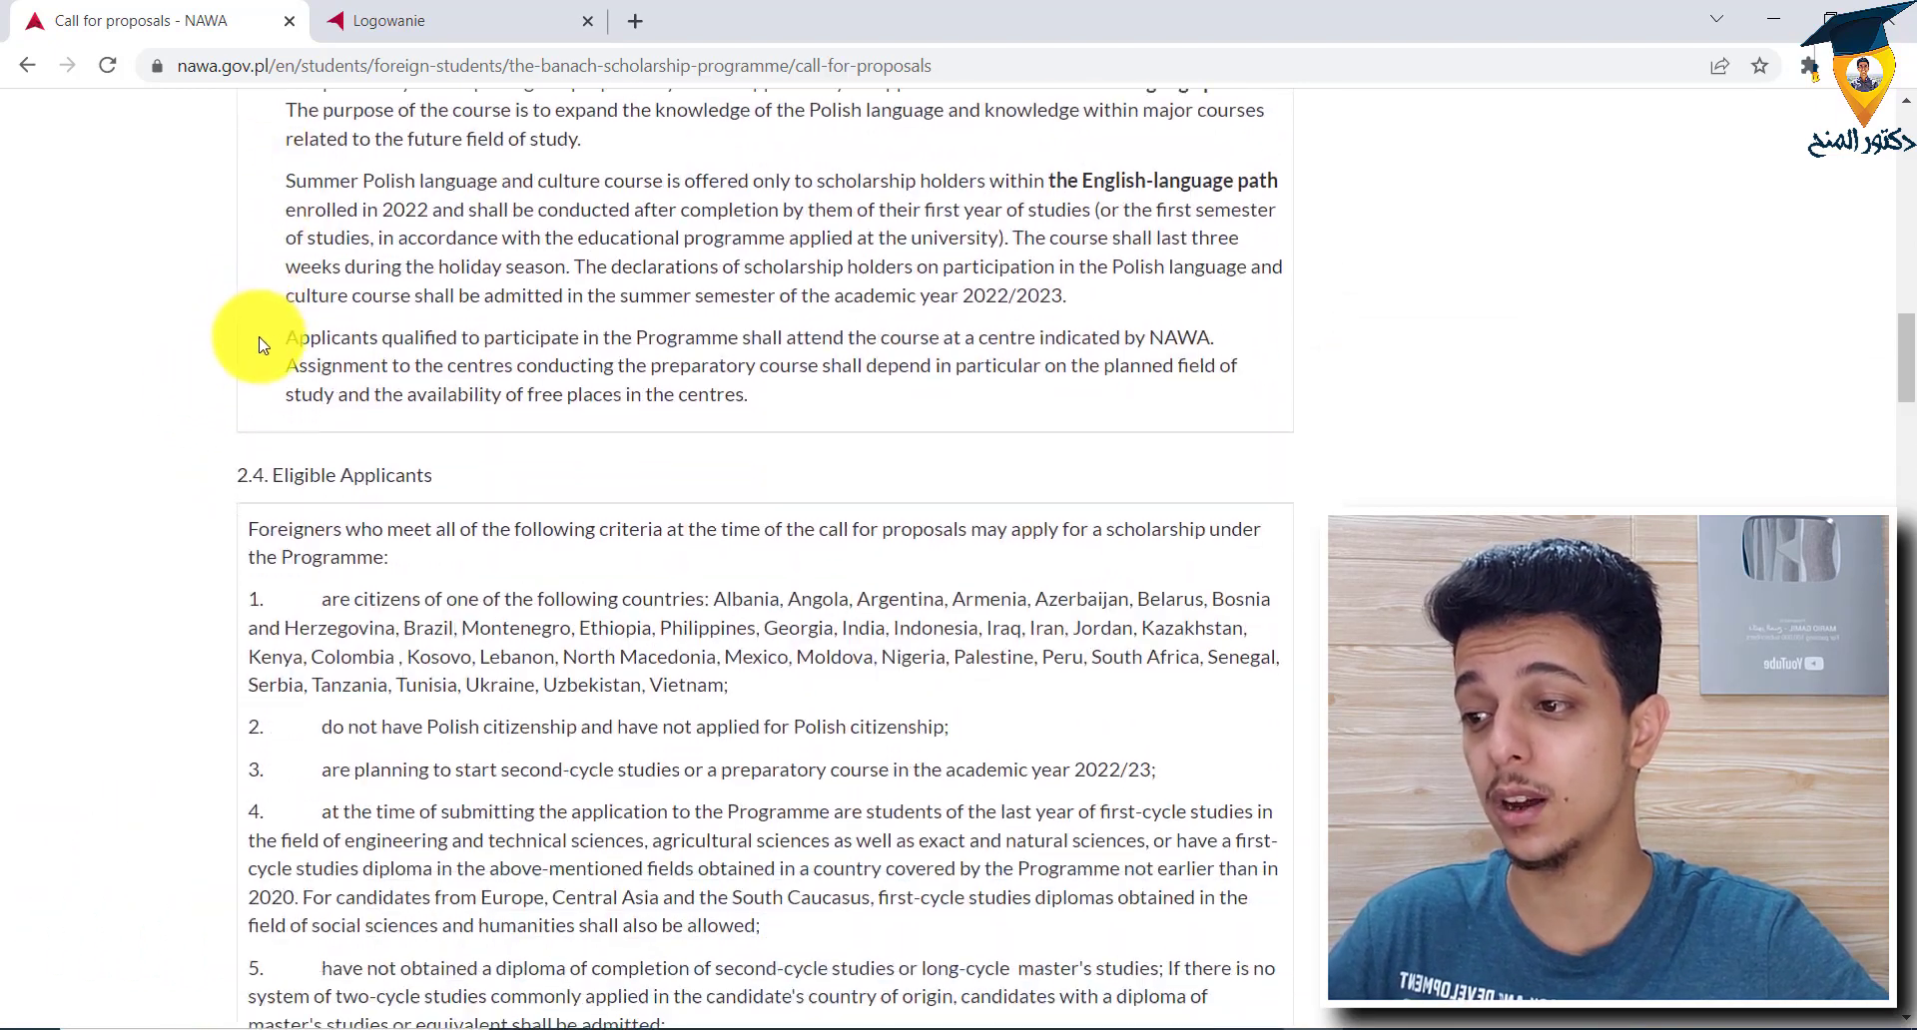
scroll(290, 427, down, 8)
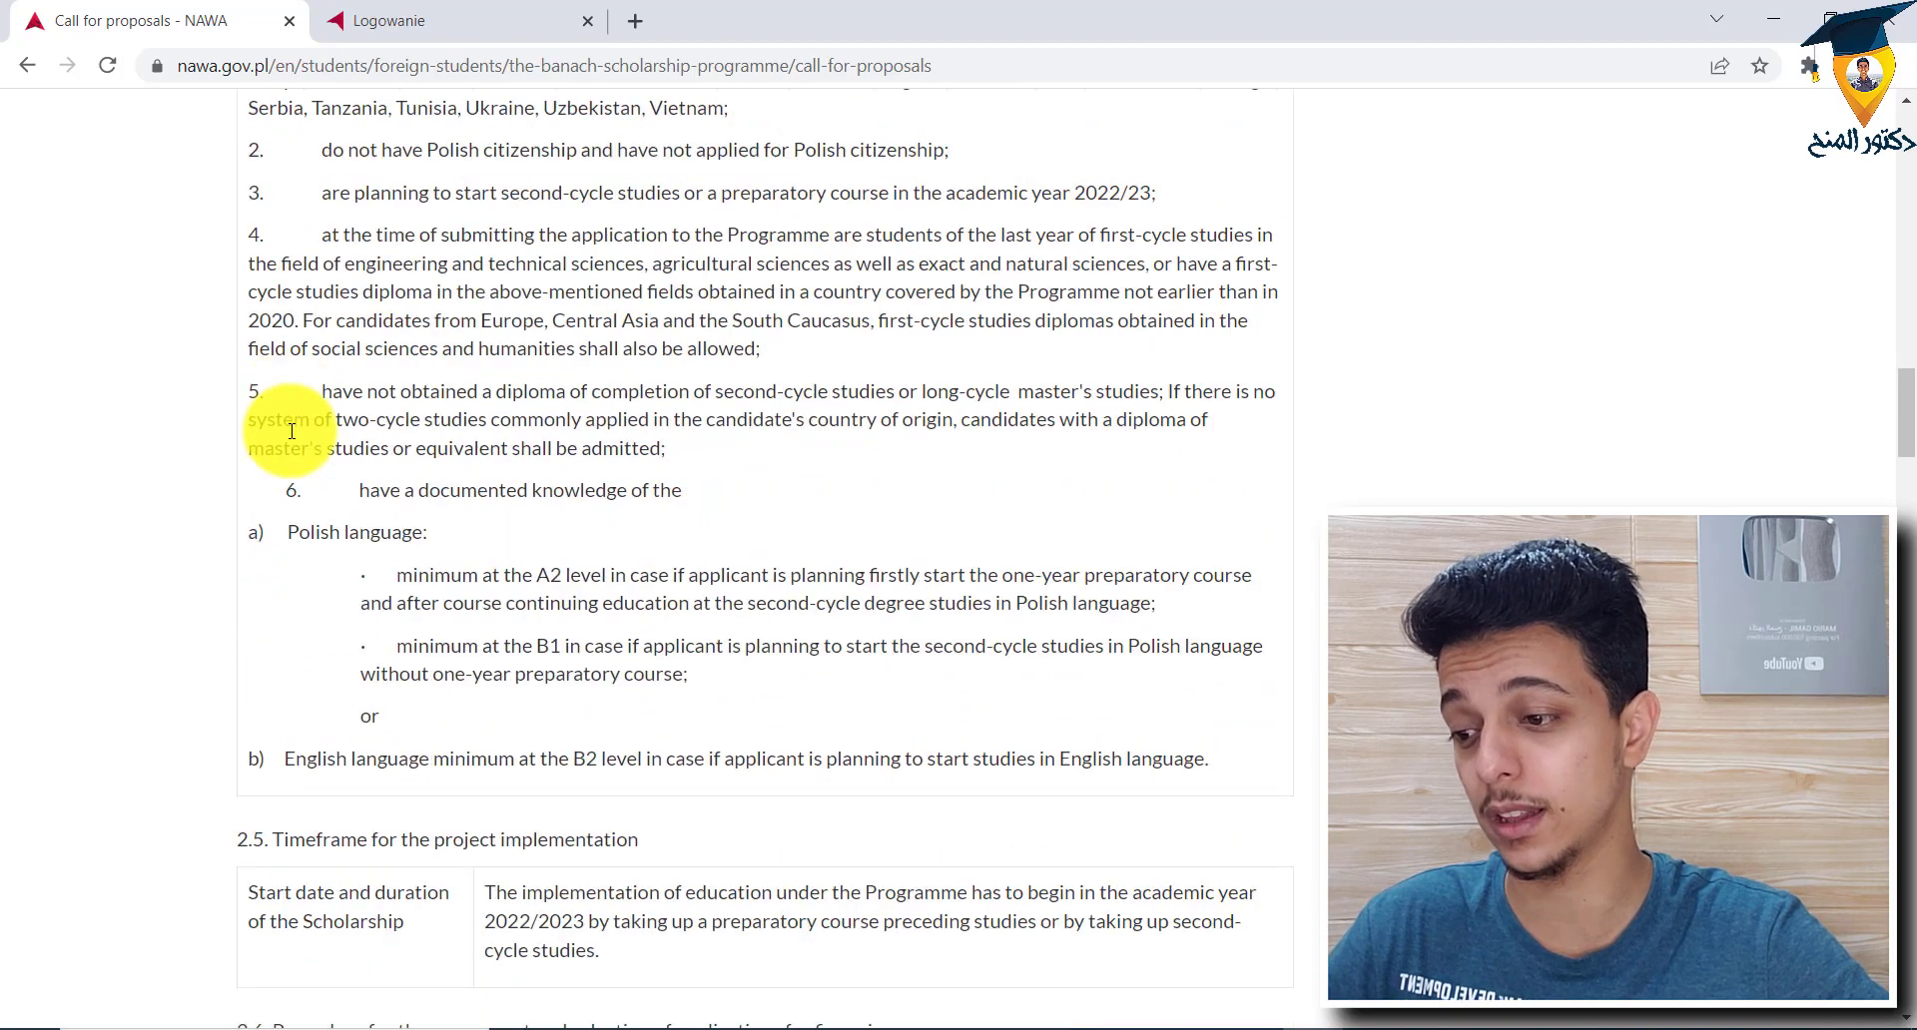
Step: Examine the call's implementation timeframe, required attachments, substantive assessment criteria and project budget
scroll(296, 437, down, 10)
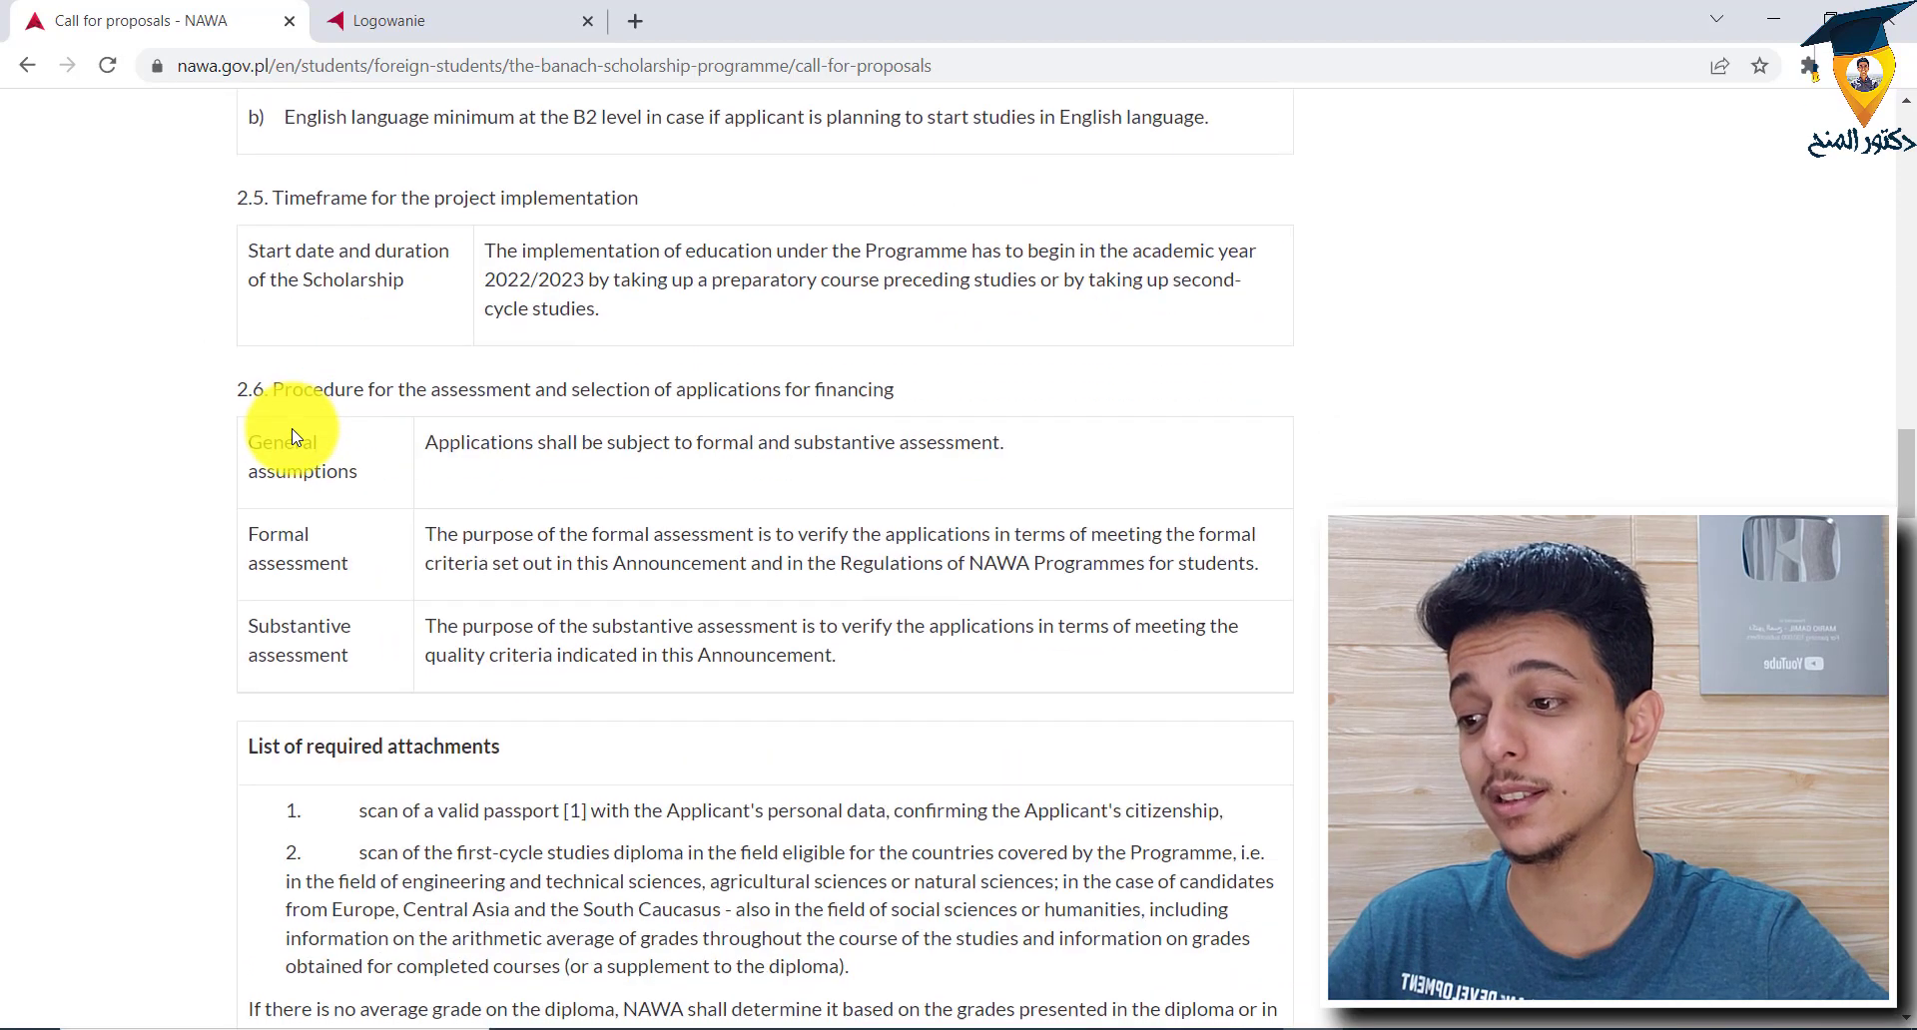
scroll(298, 421, down, 3)
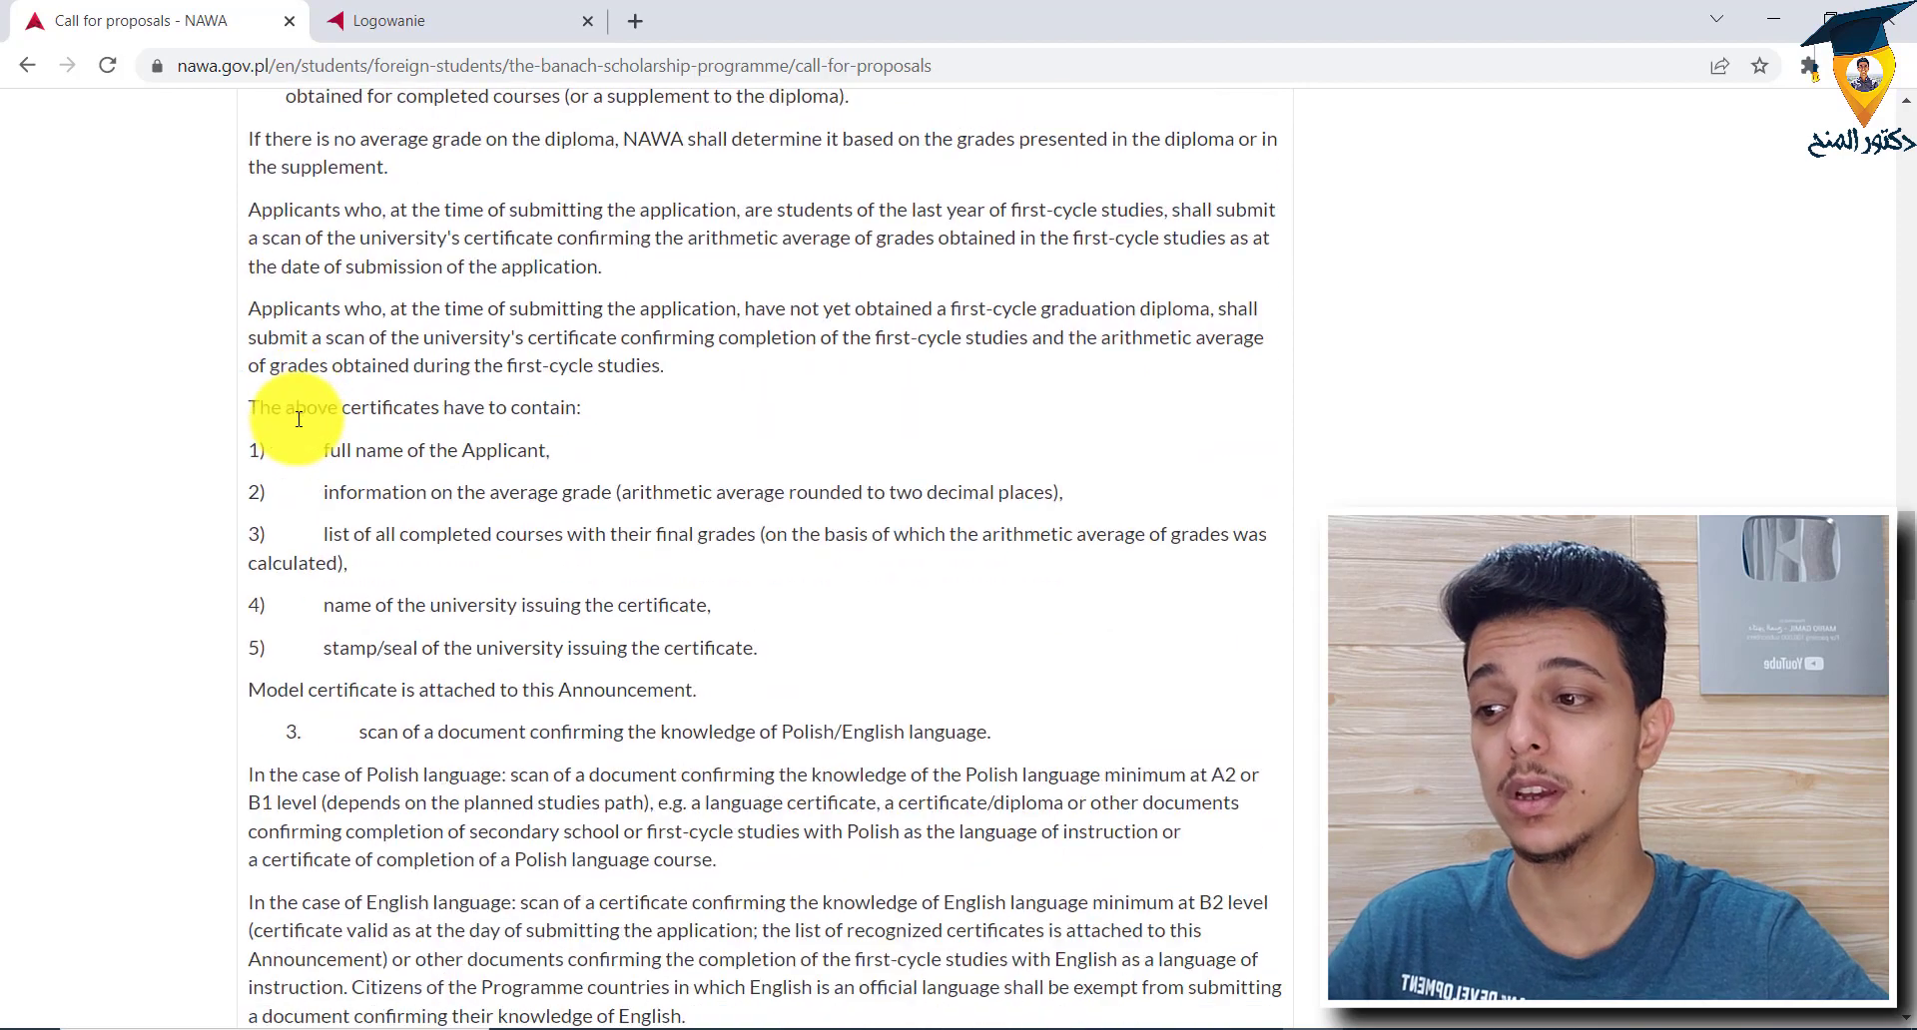
scroll(298, 416, down, 6)
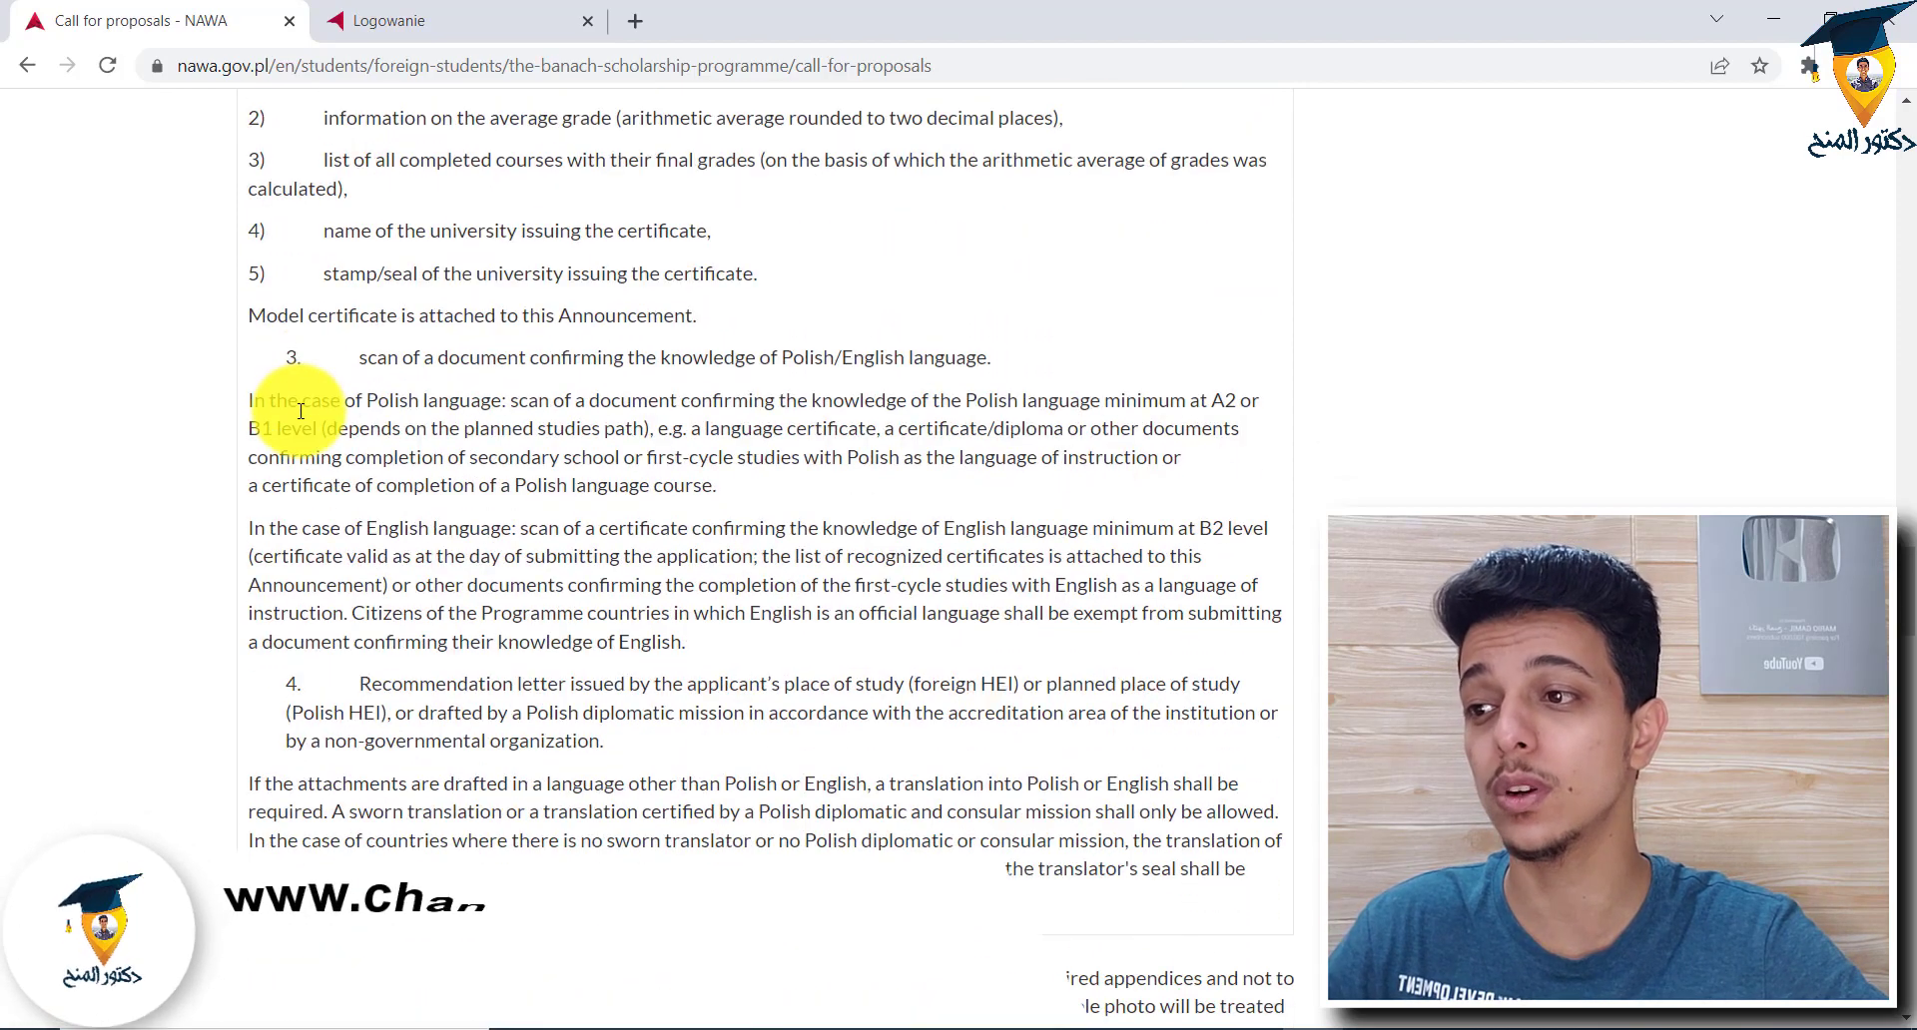
scroll(300, 411, down, 8)
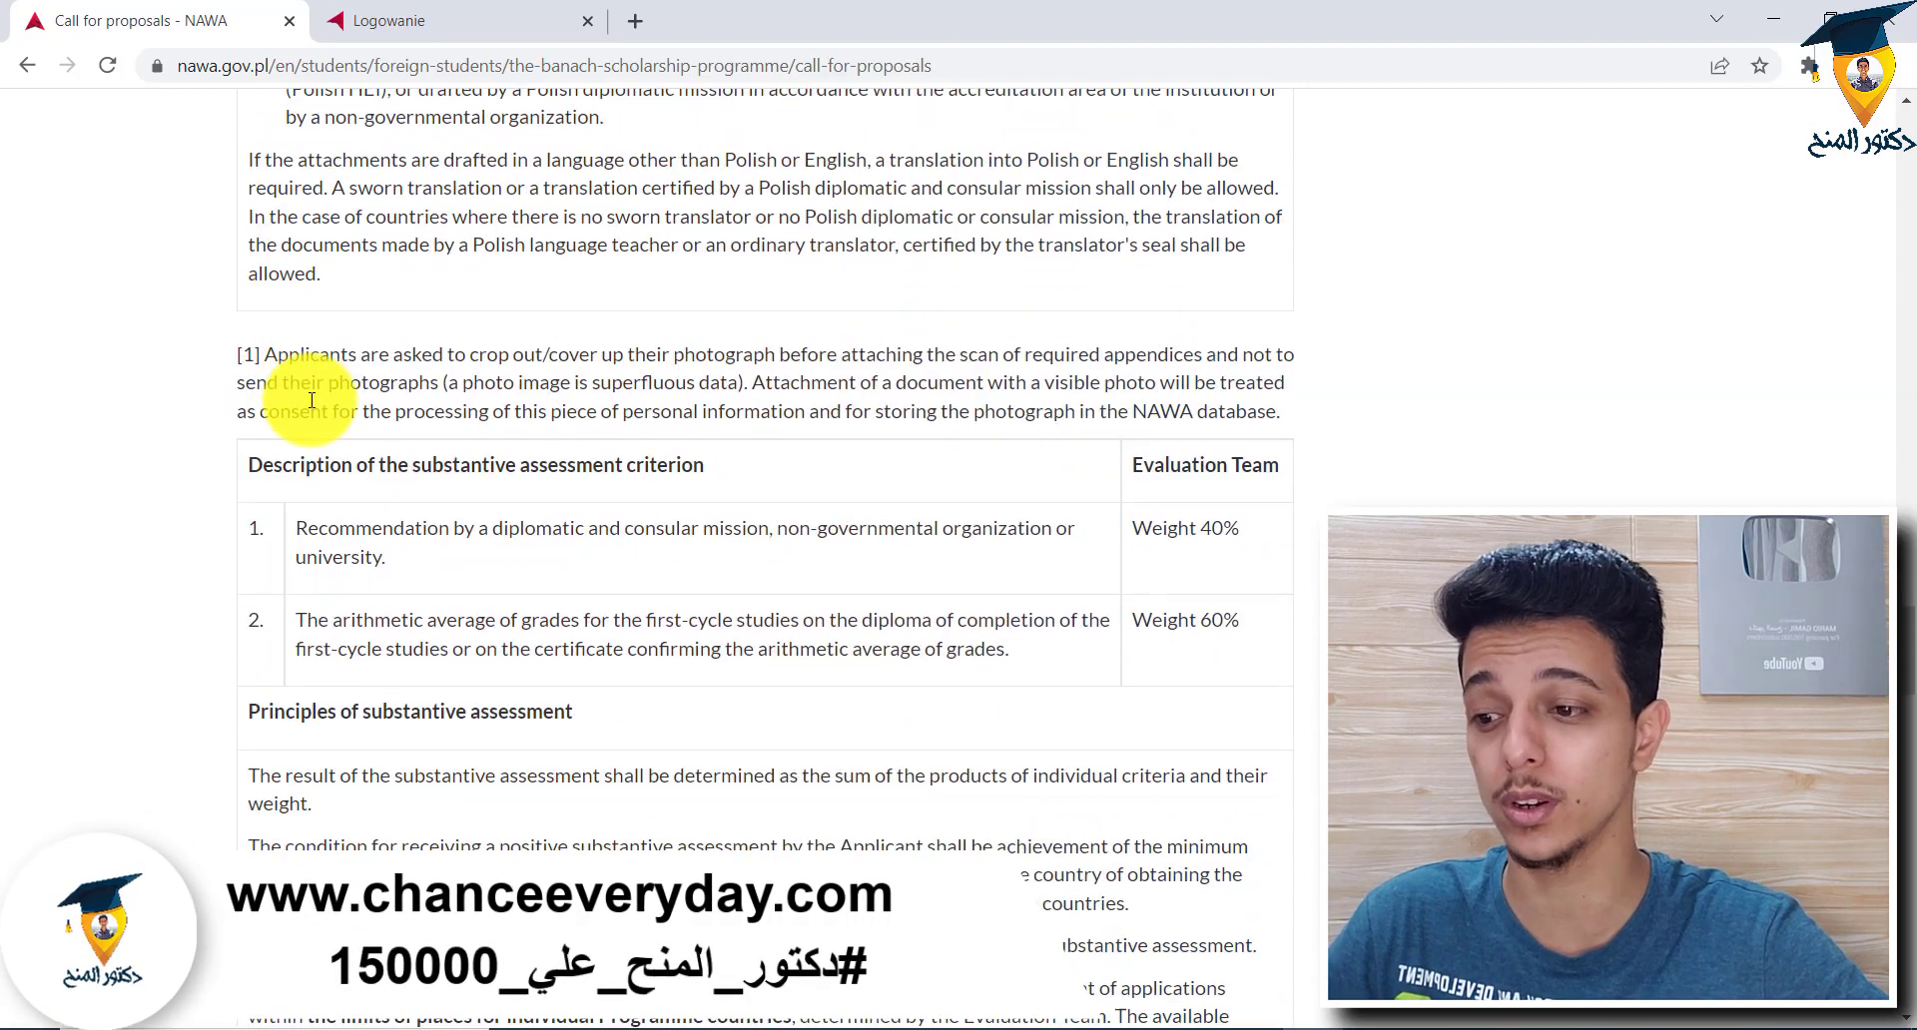
scroll(316, 402, down, 8)
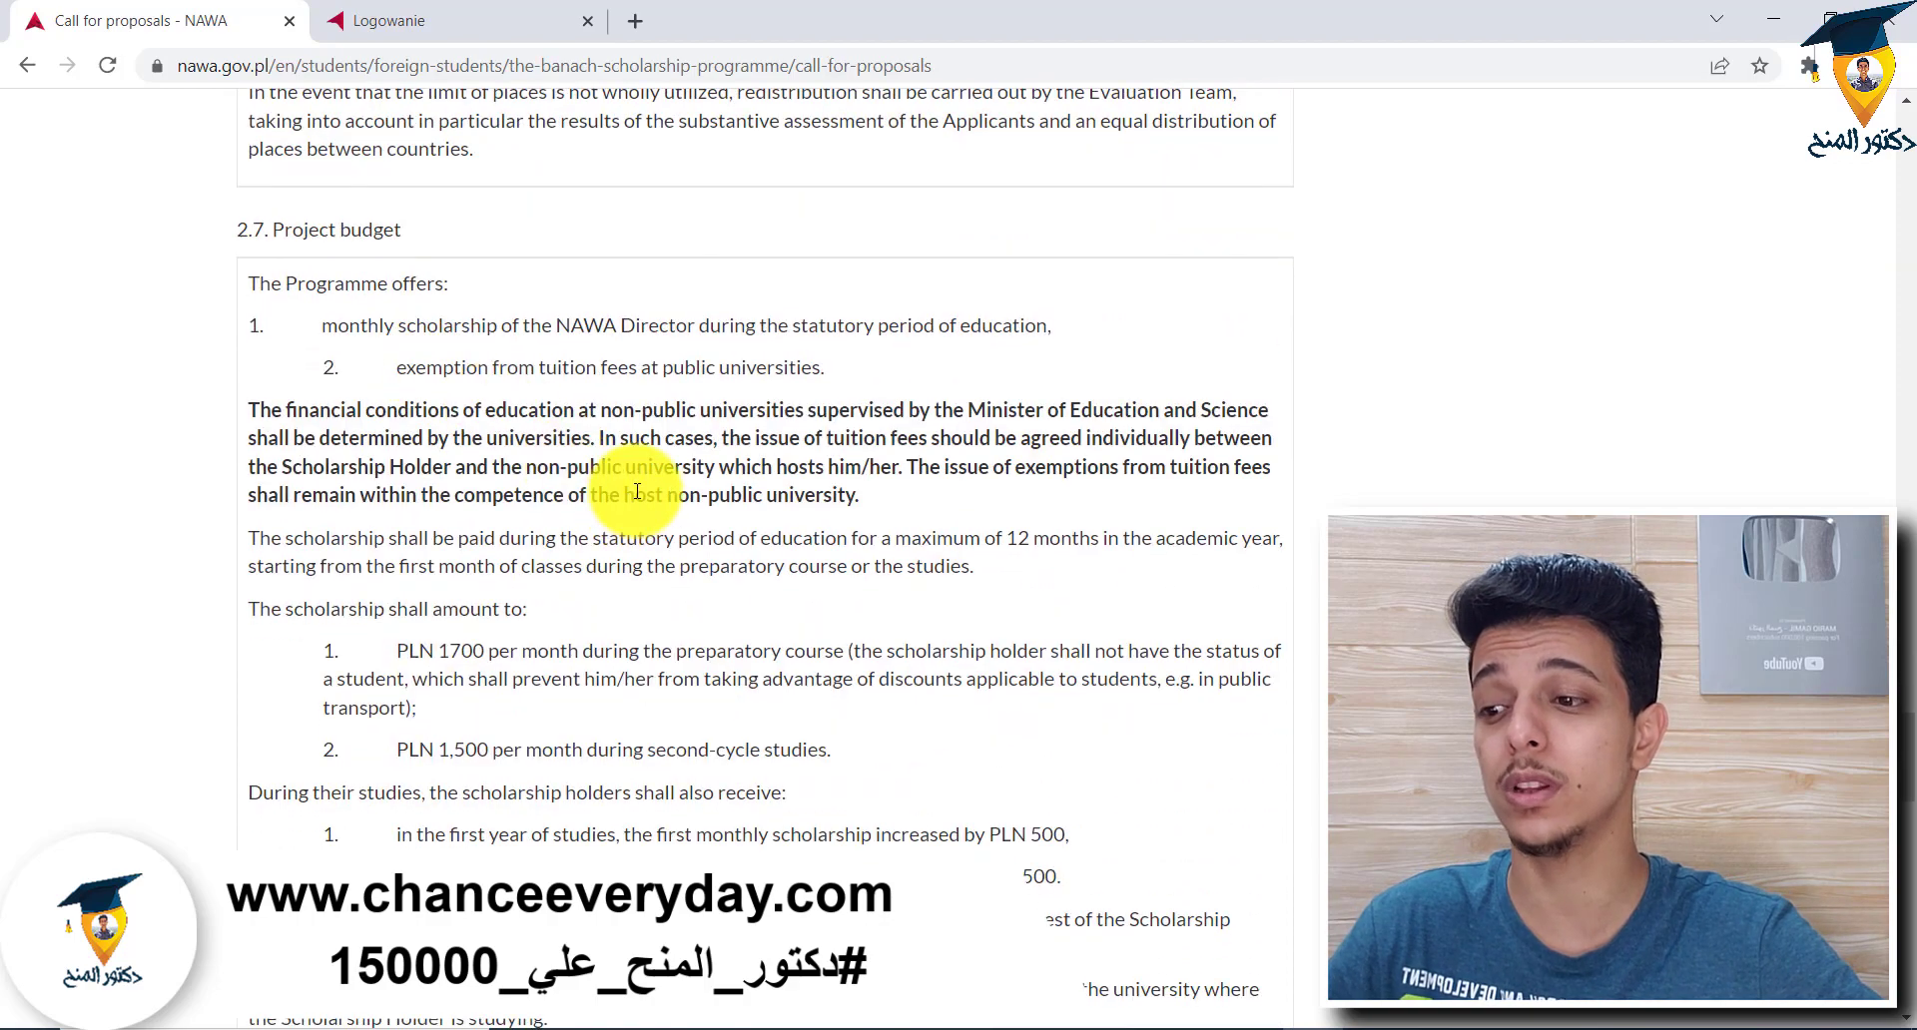
scroll(637, 491, down, 3)
Step: Return to the call's submission terms, then switch to the NAWA login page and display it in English
scroll(637, 491, up, 20)
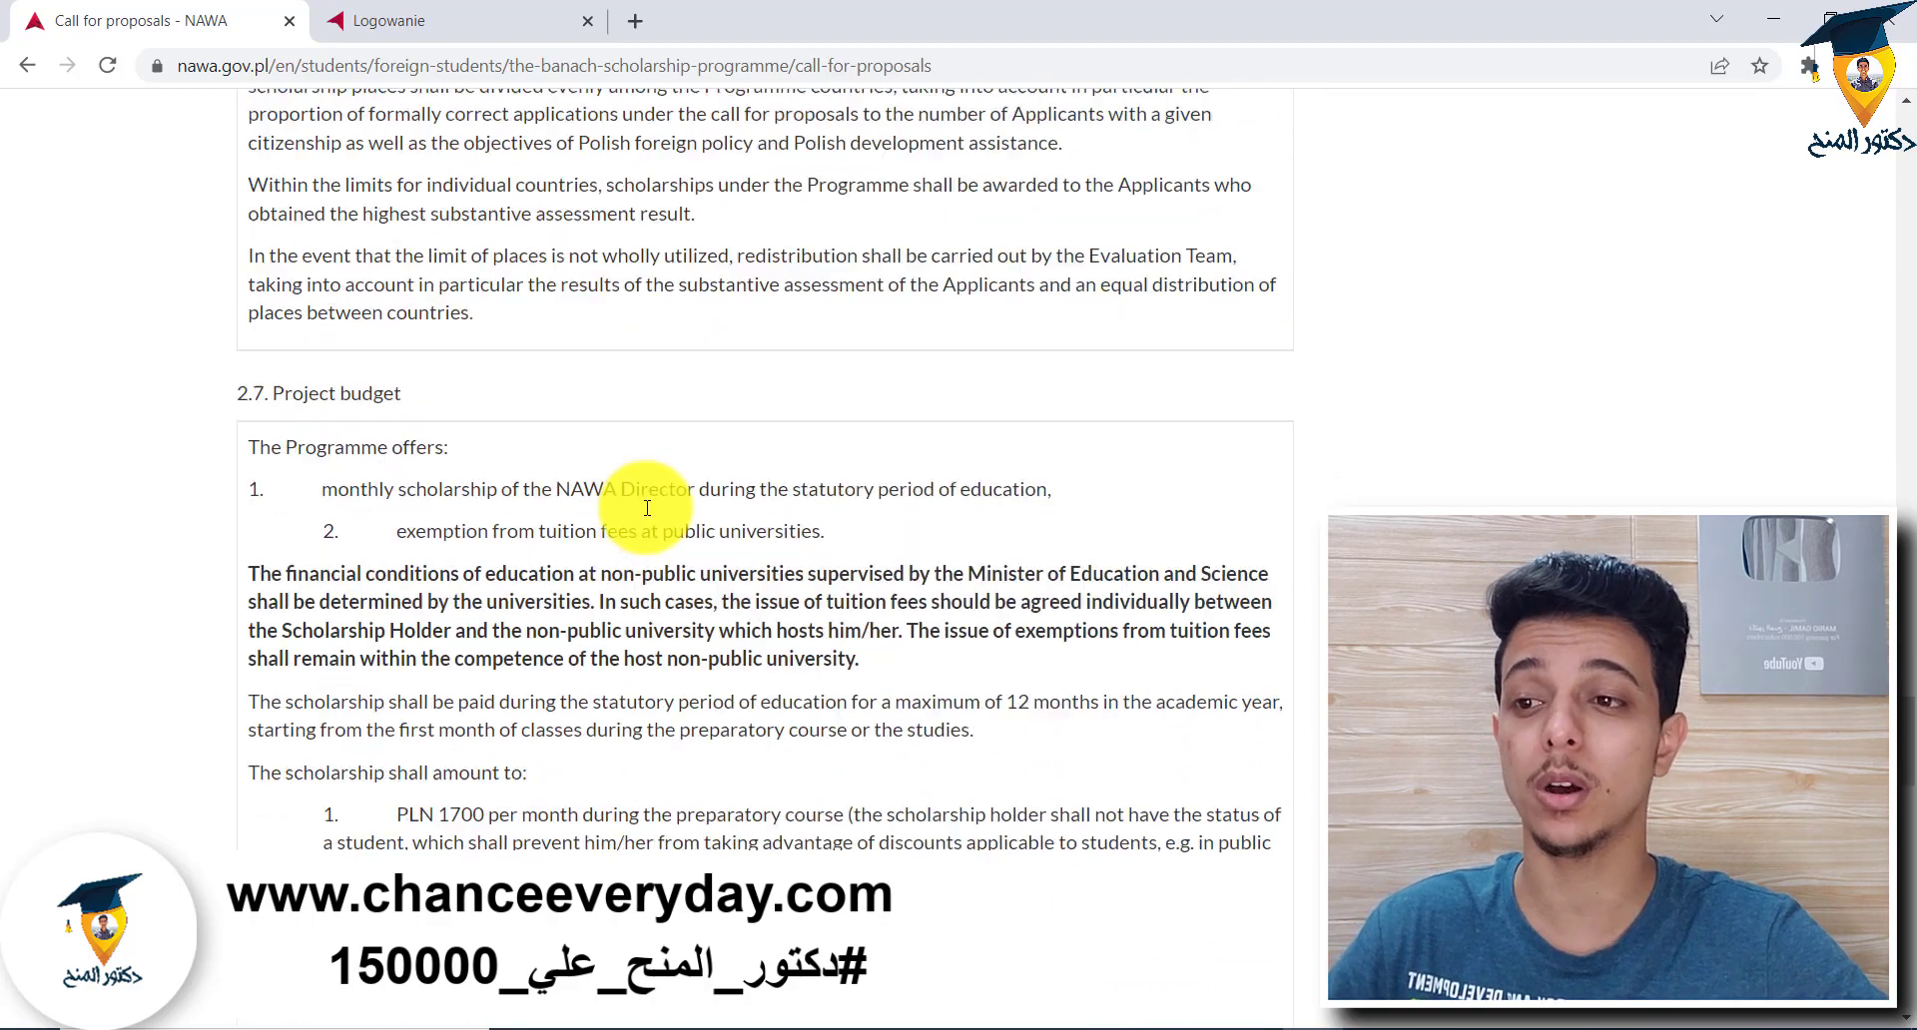
scroll(649, 518, up, 20)
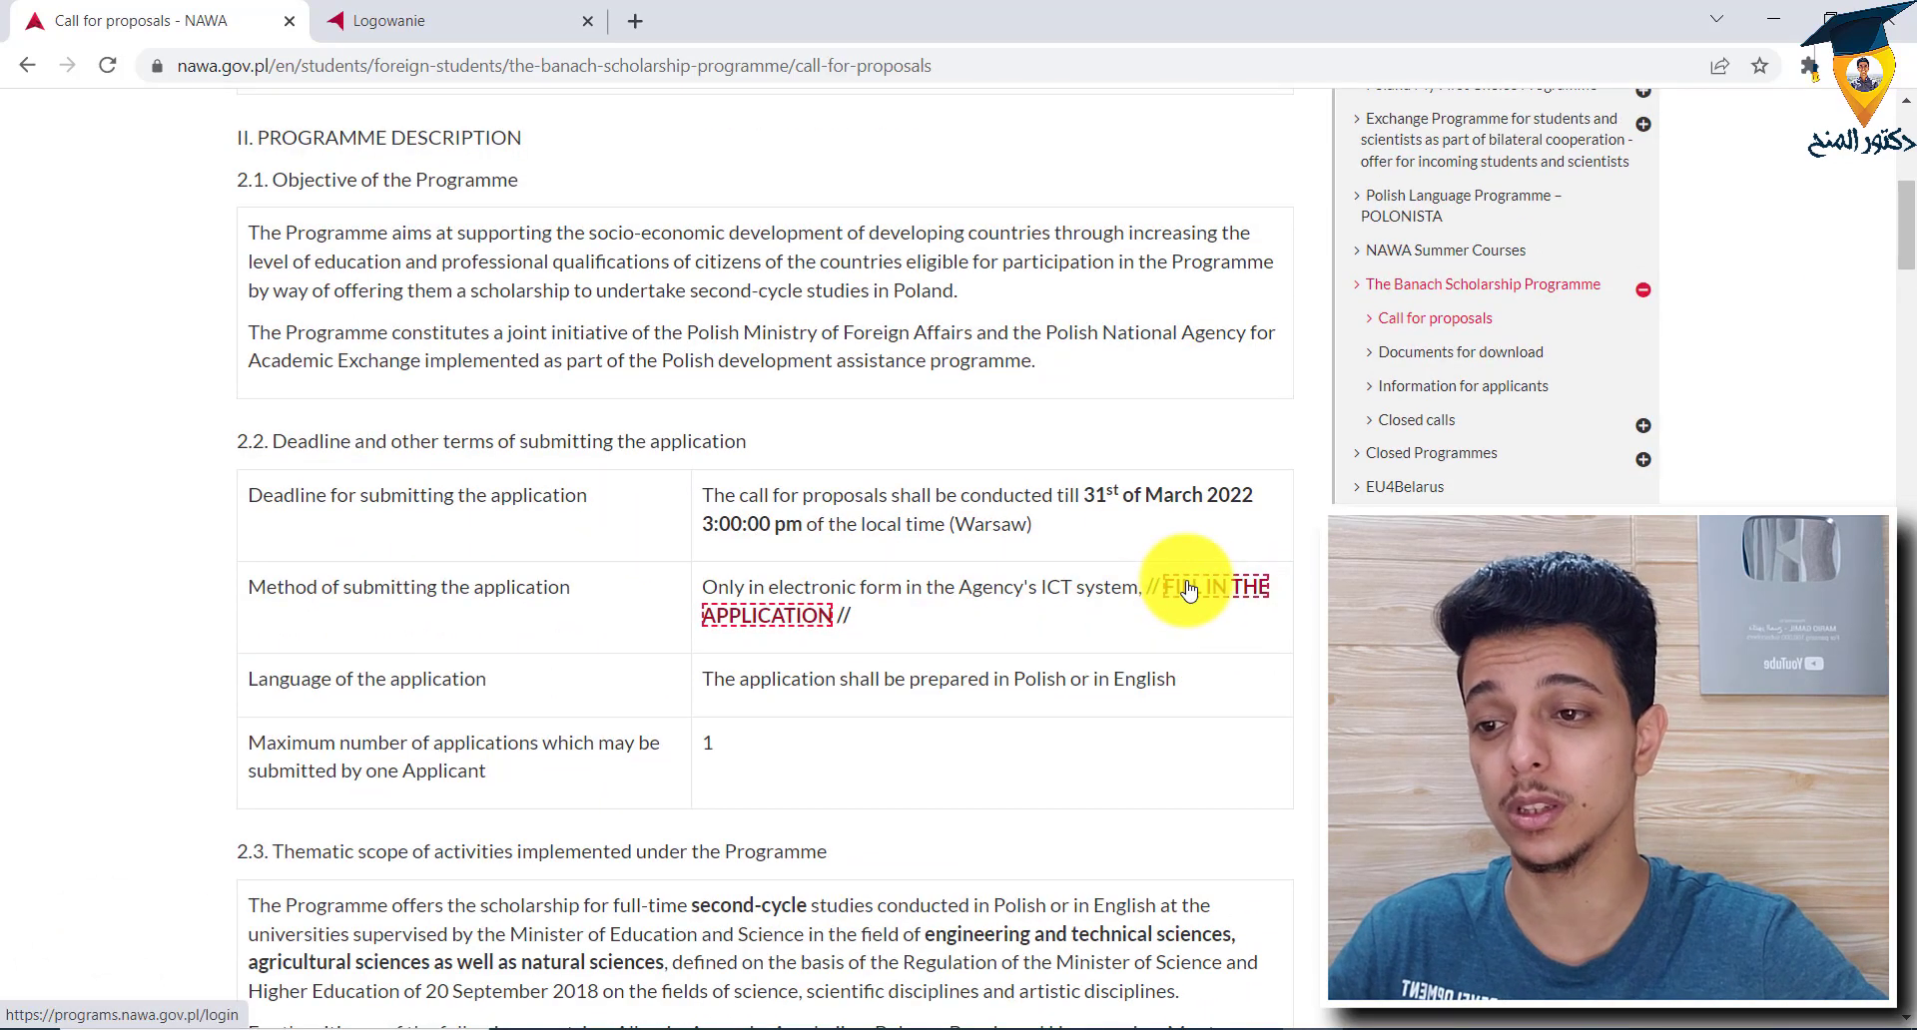
click(449, 20)
scroll(705, 368, down, 2)
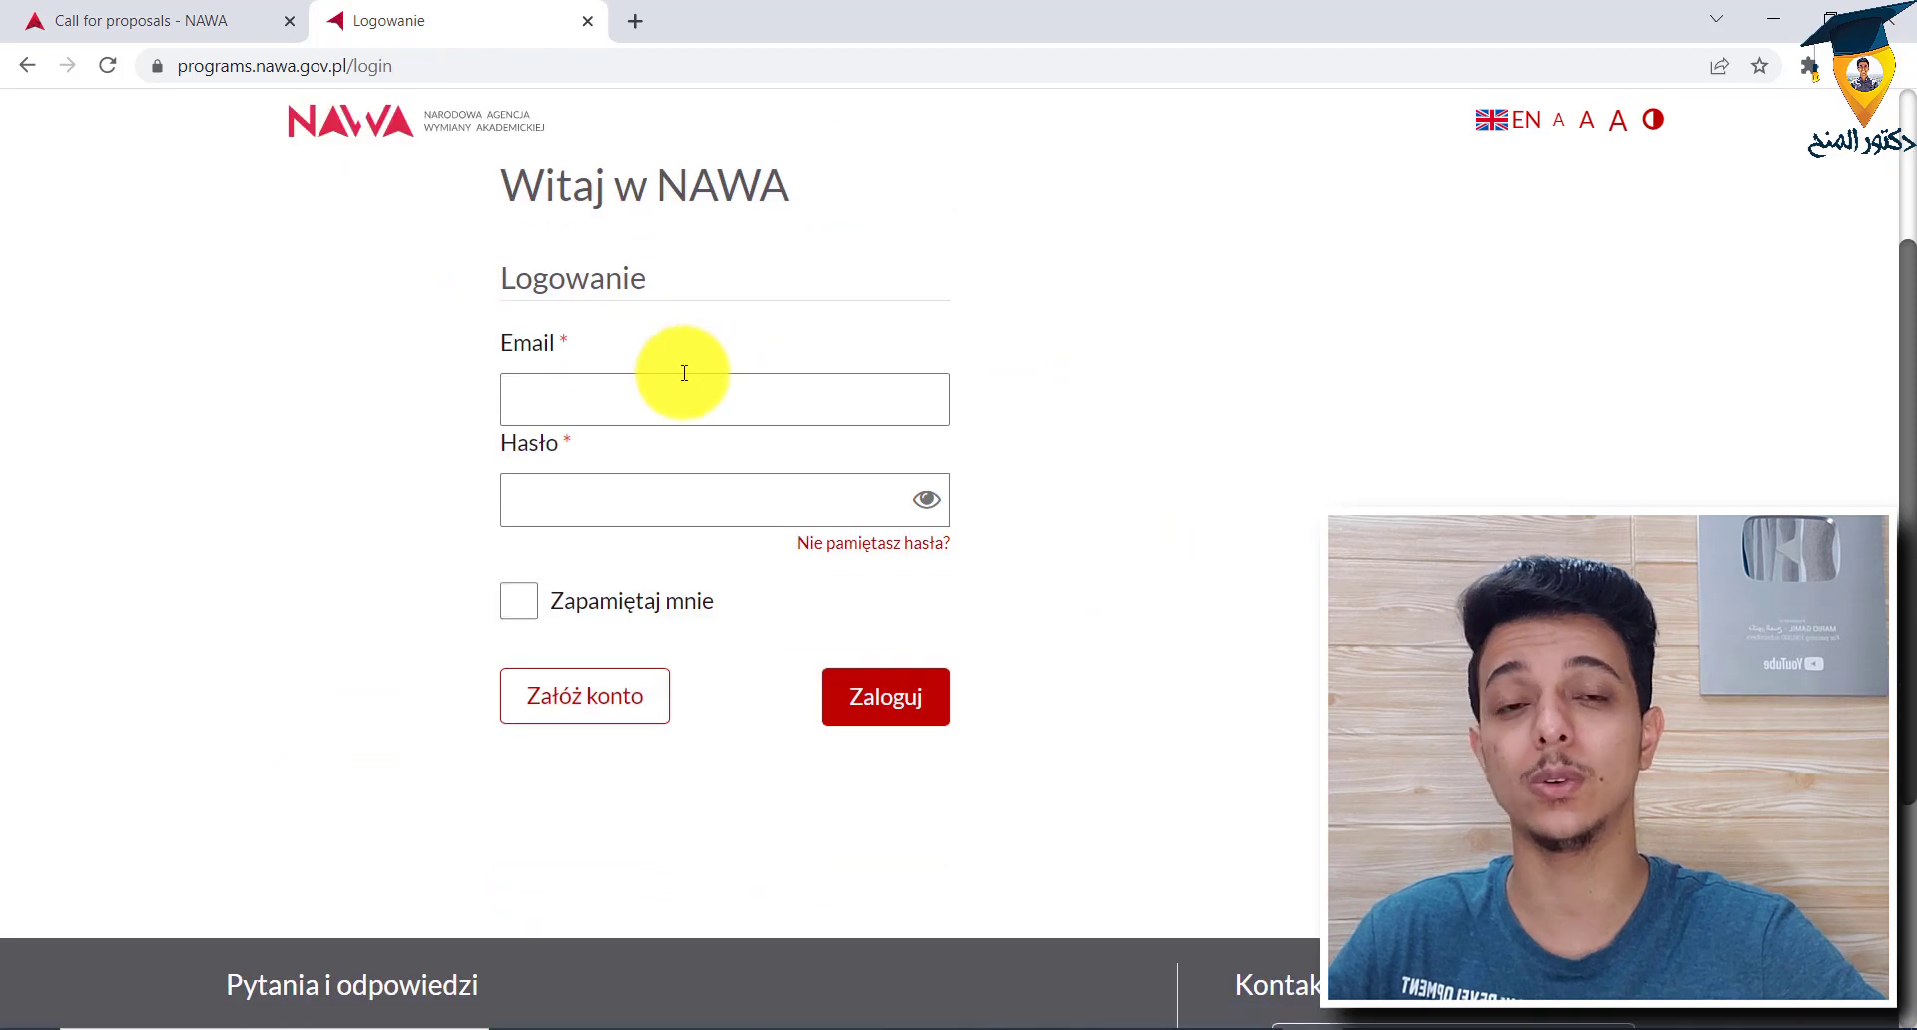
scroll(684, 363, up, 3)
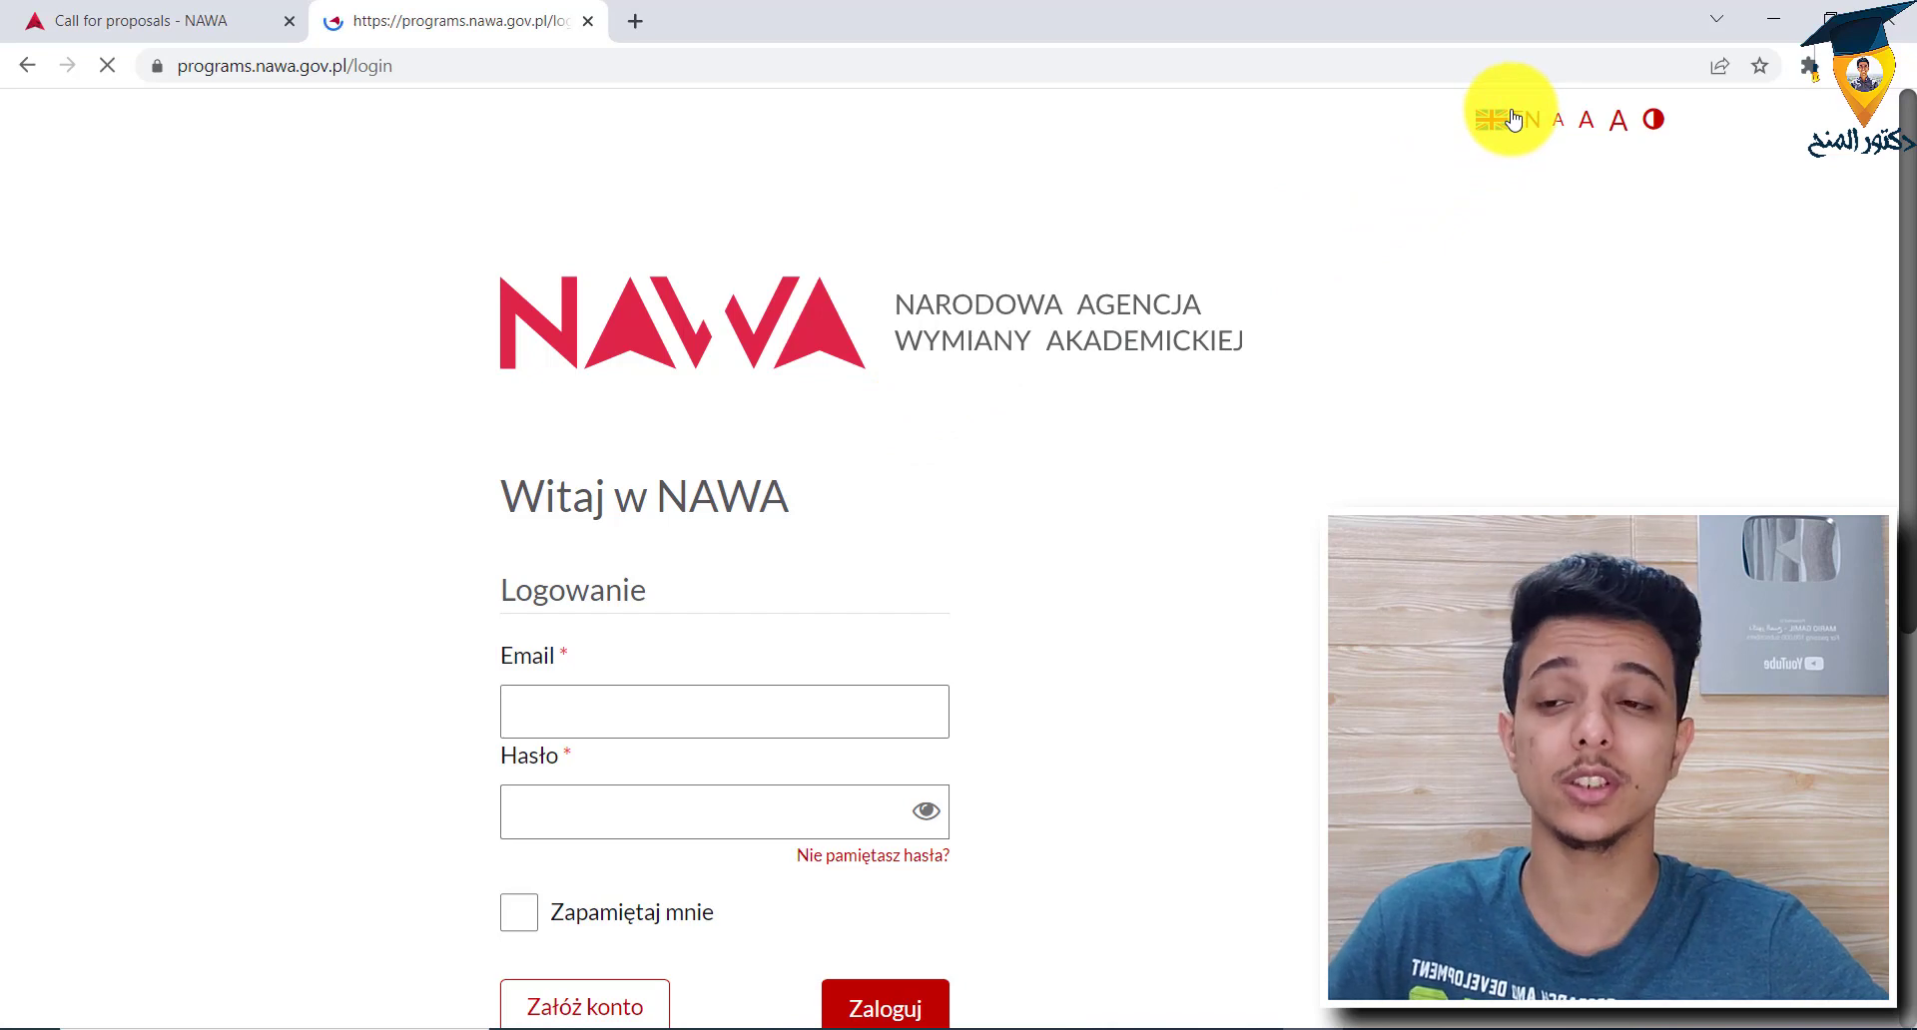
scroll(812, 414, down, 4)
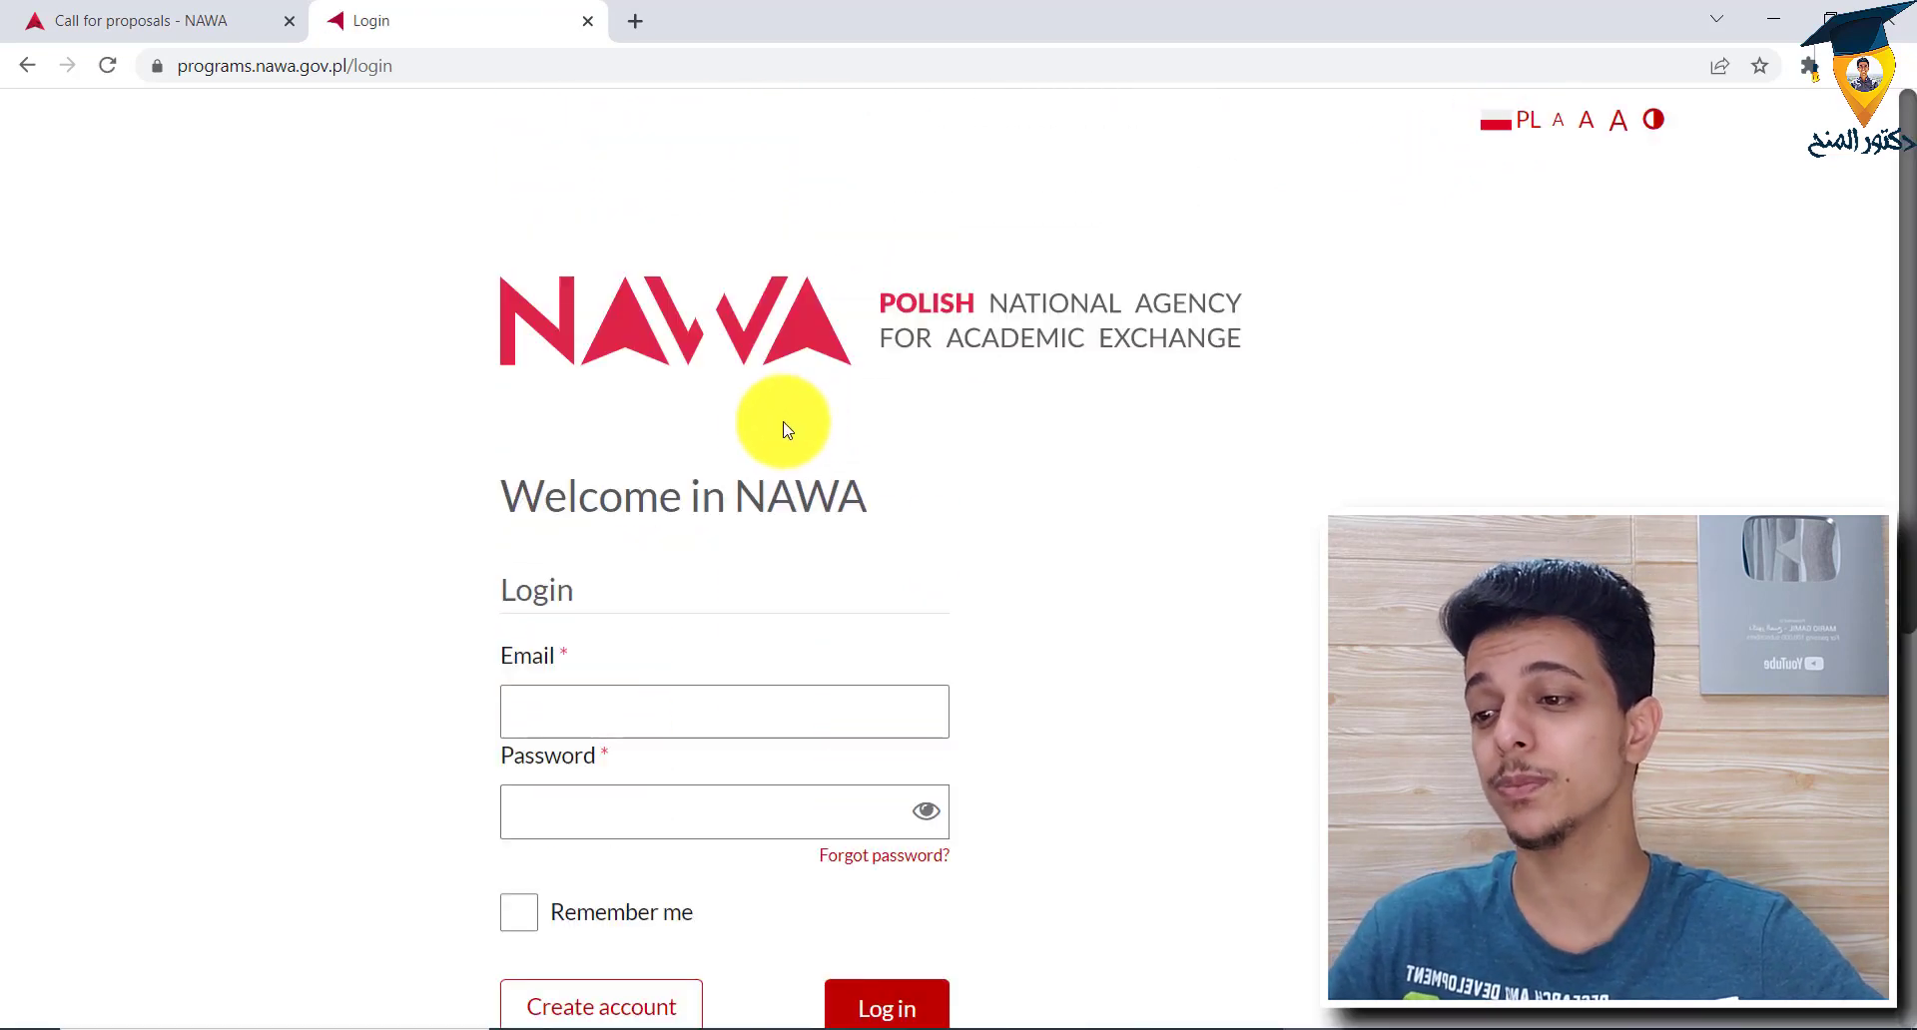
scroll(779, 439, down, 3)
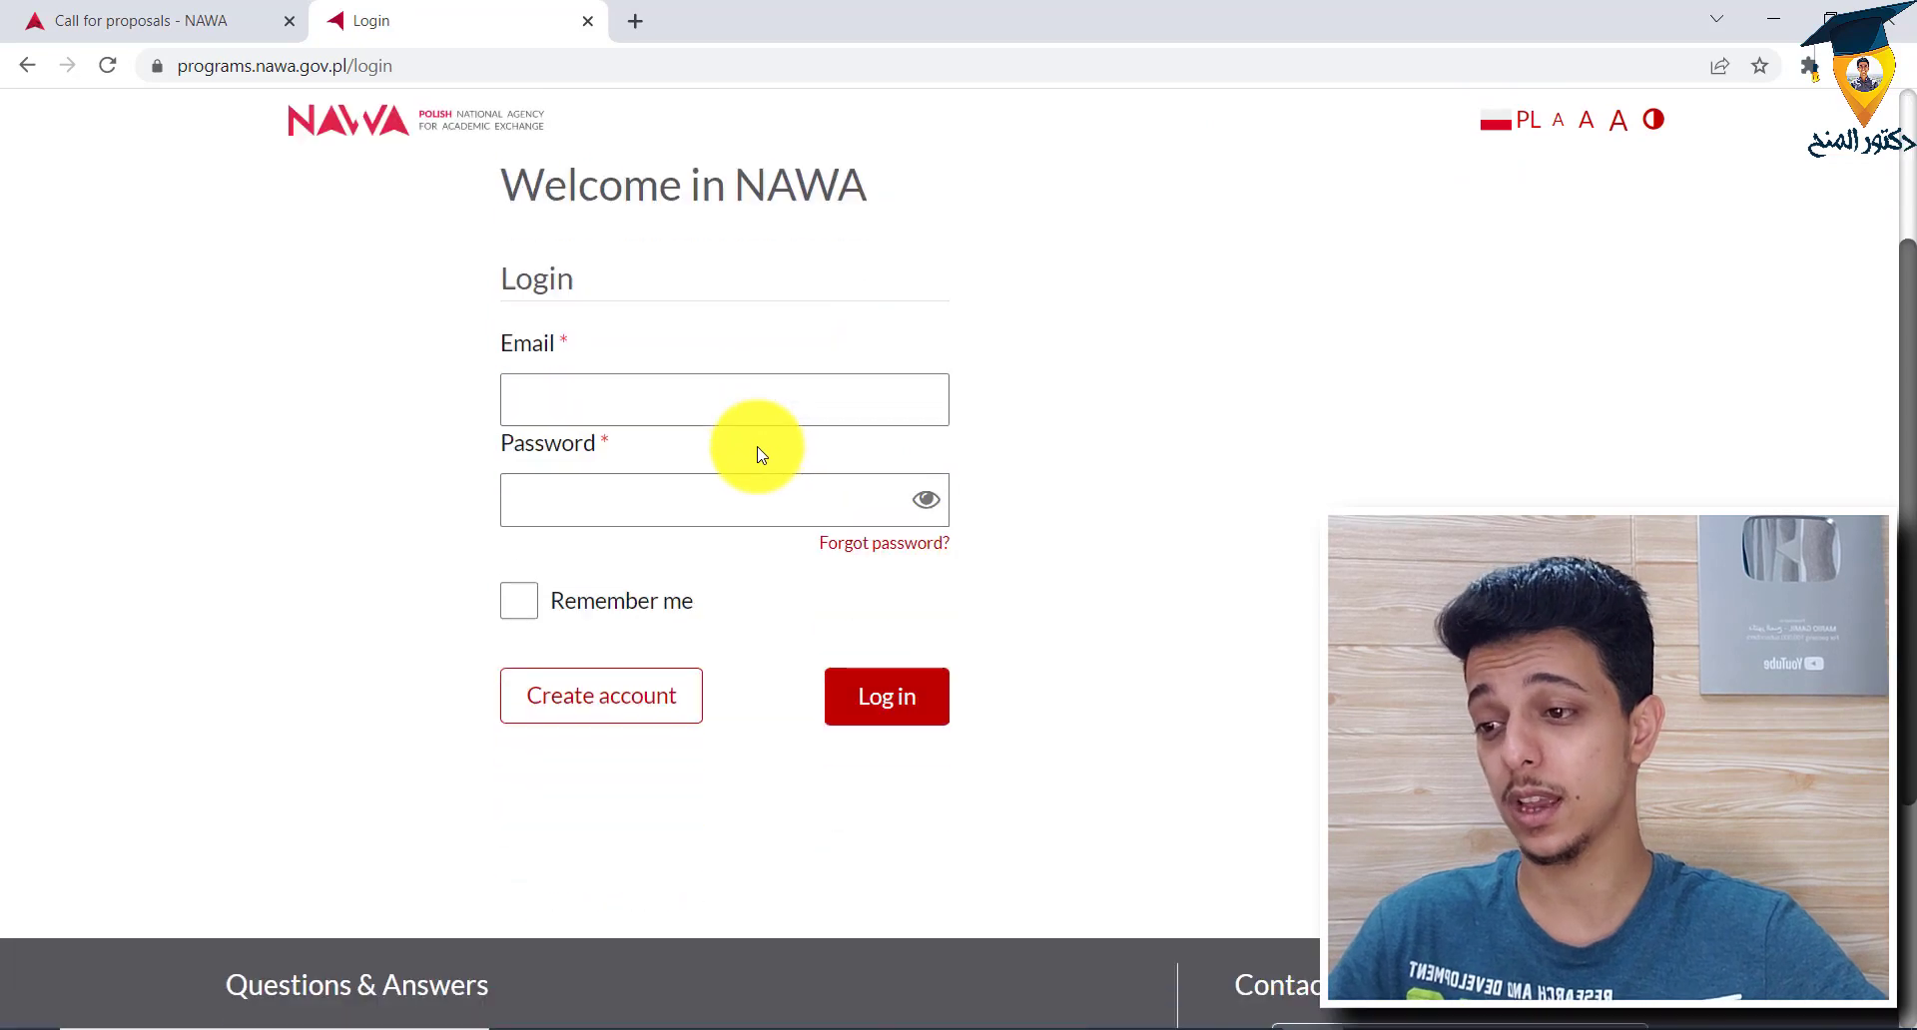
Step: Open the NAWA account registration form and examine its required fields and consent options
click(682, 706)
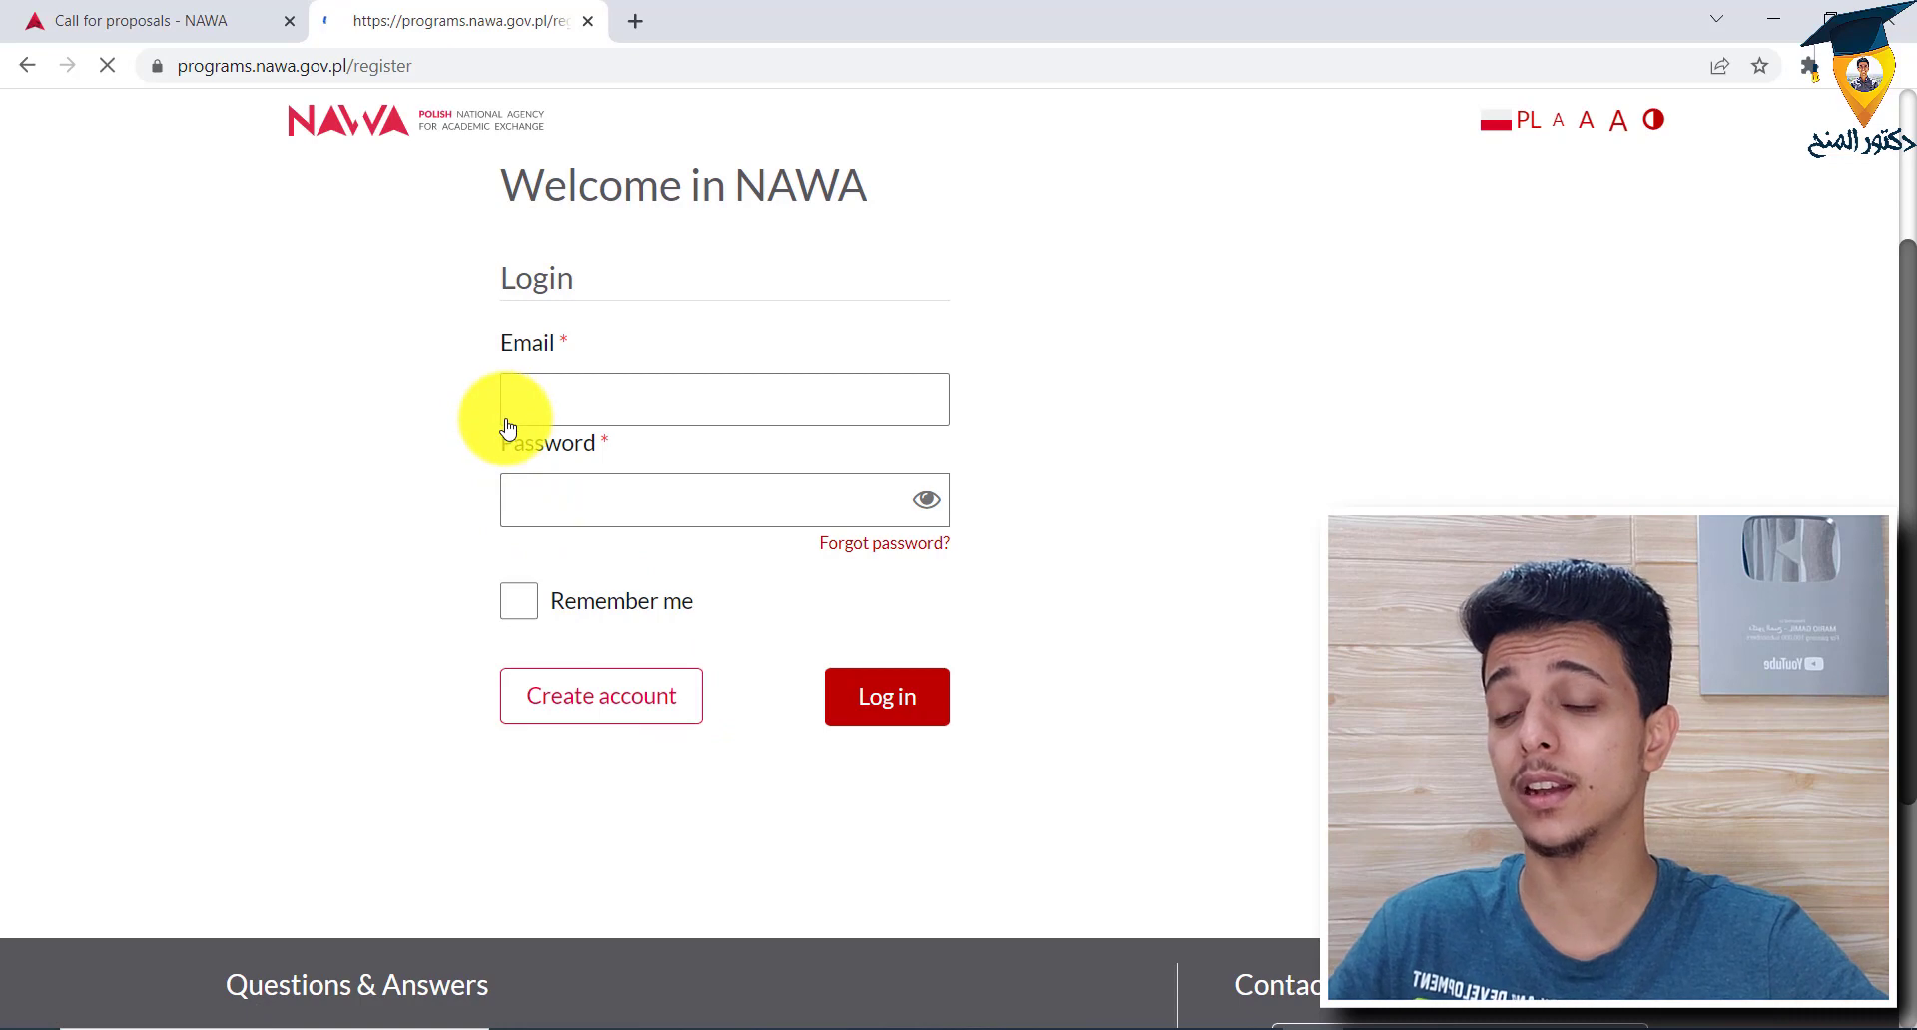
scroll(440, 439, down, 1)
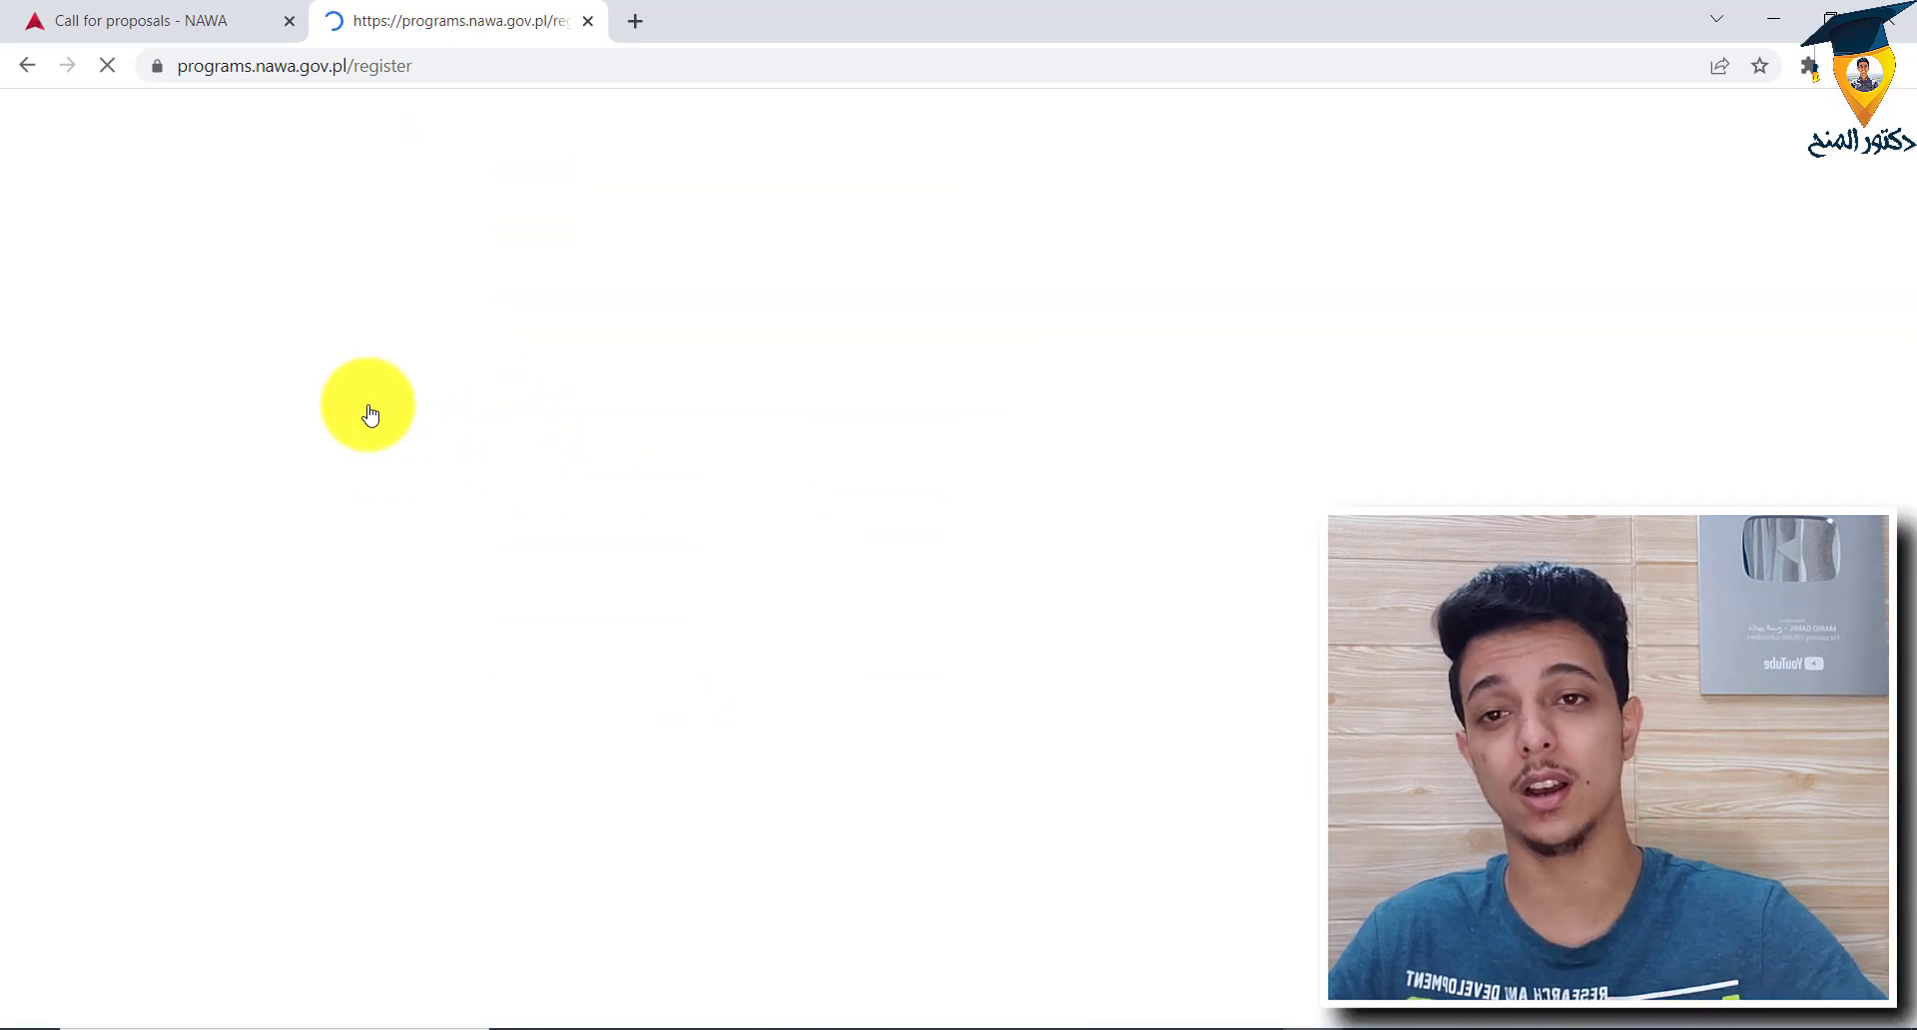
scroll(470, 560, down, 4)
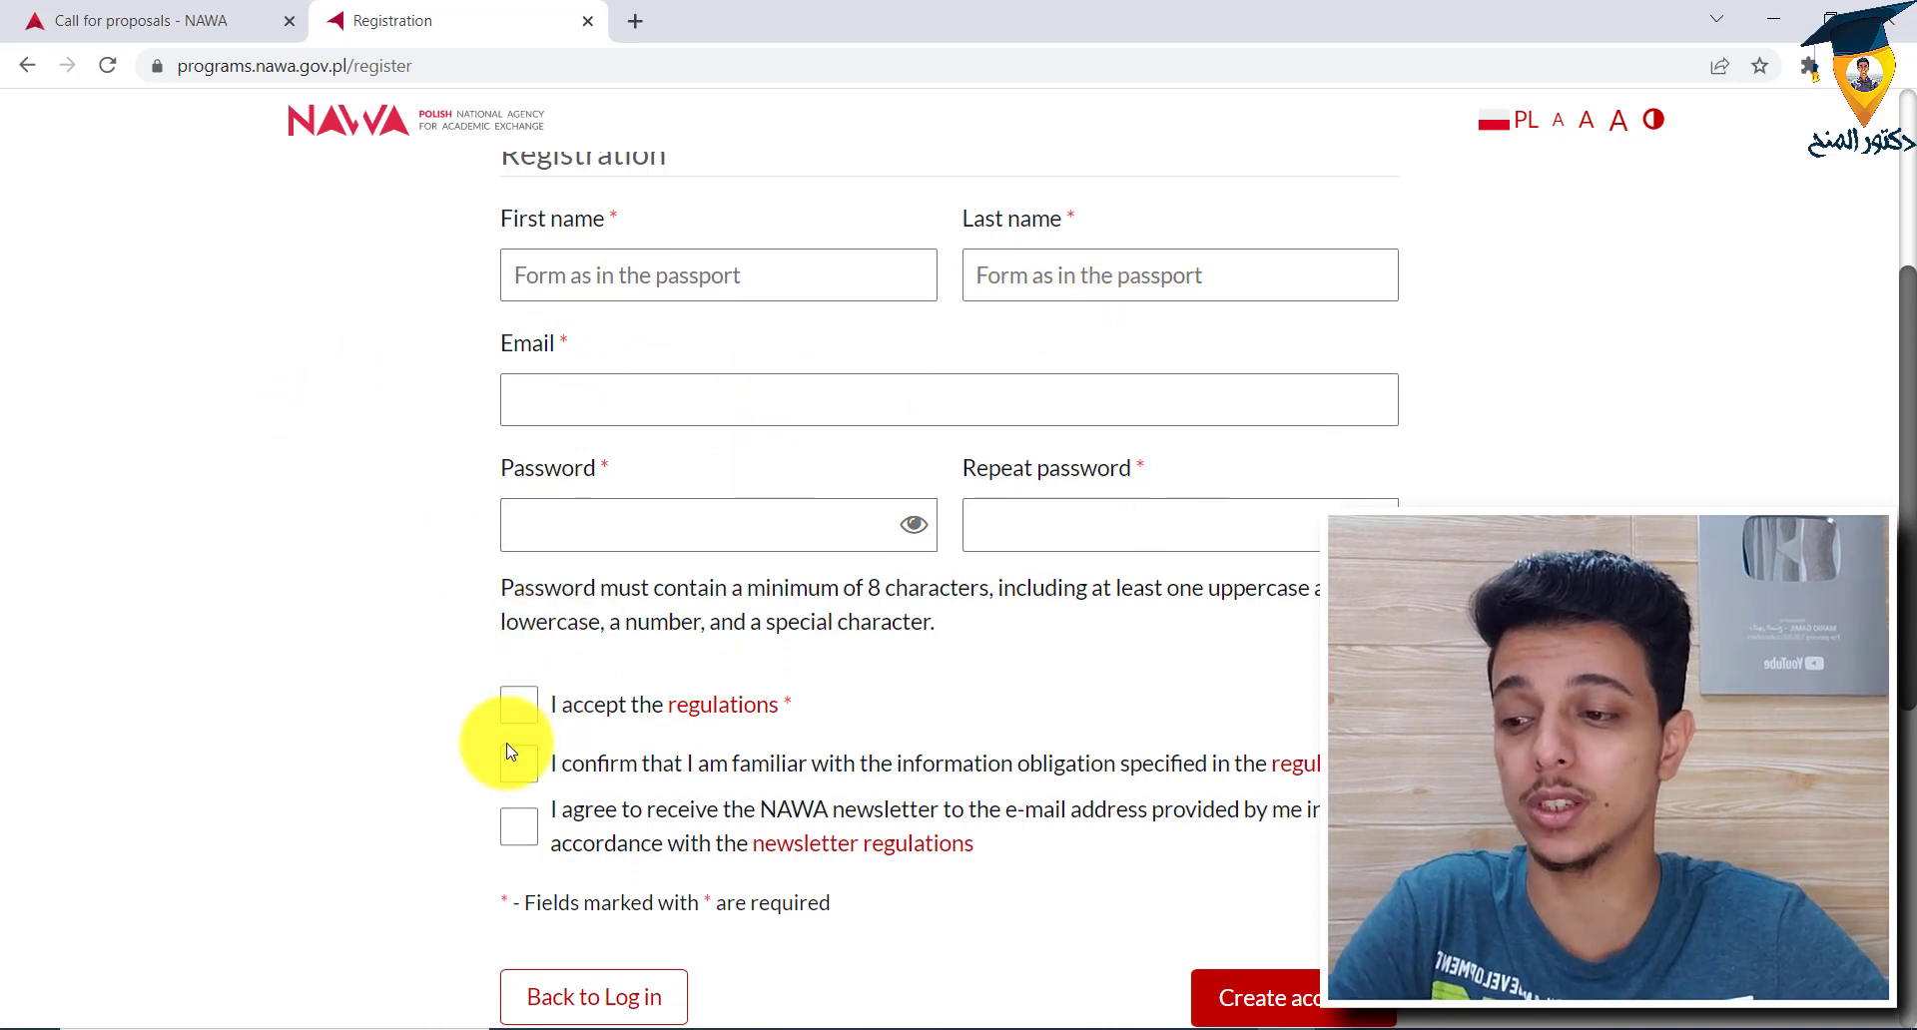
scroll(639, 804, down, 2)
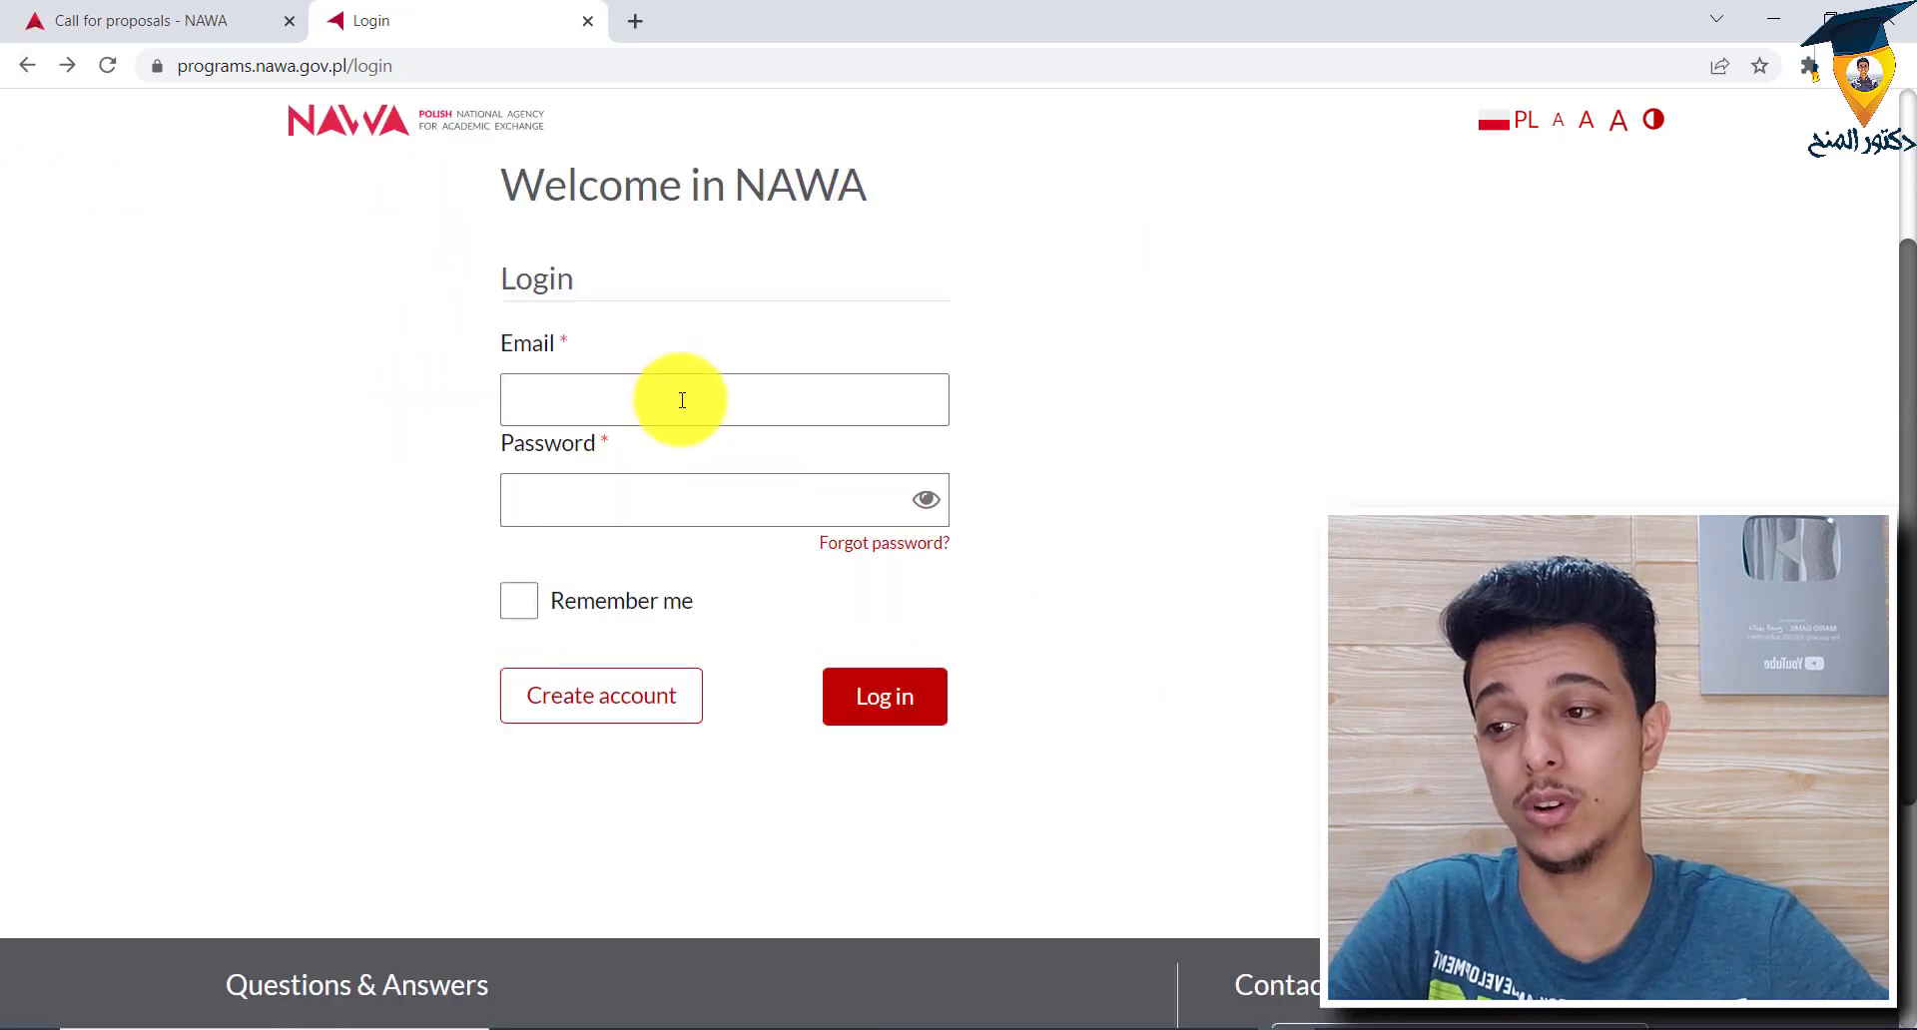
Step: Log in to the NAWA system and bring up the application draft for the Stefan Banach scholarship programme
click(882, 679)
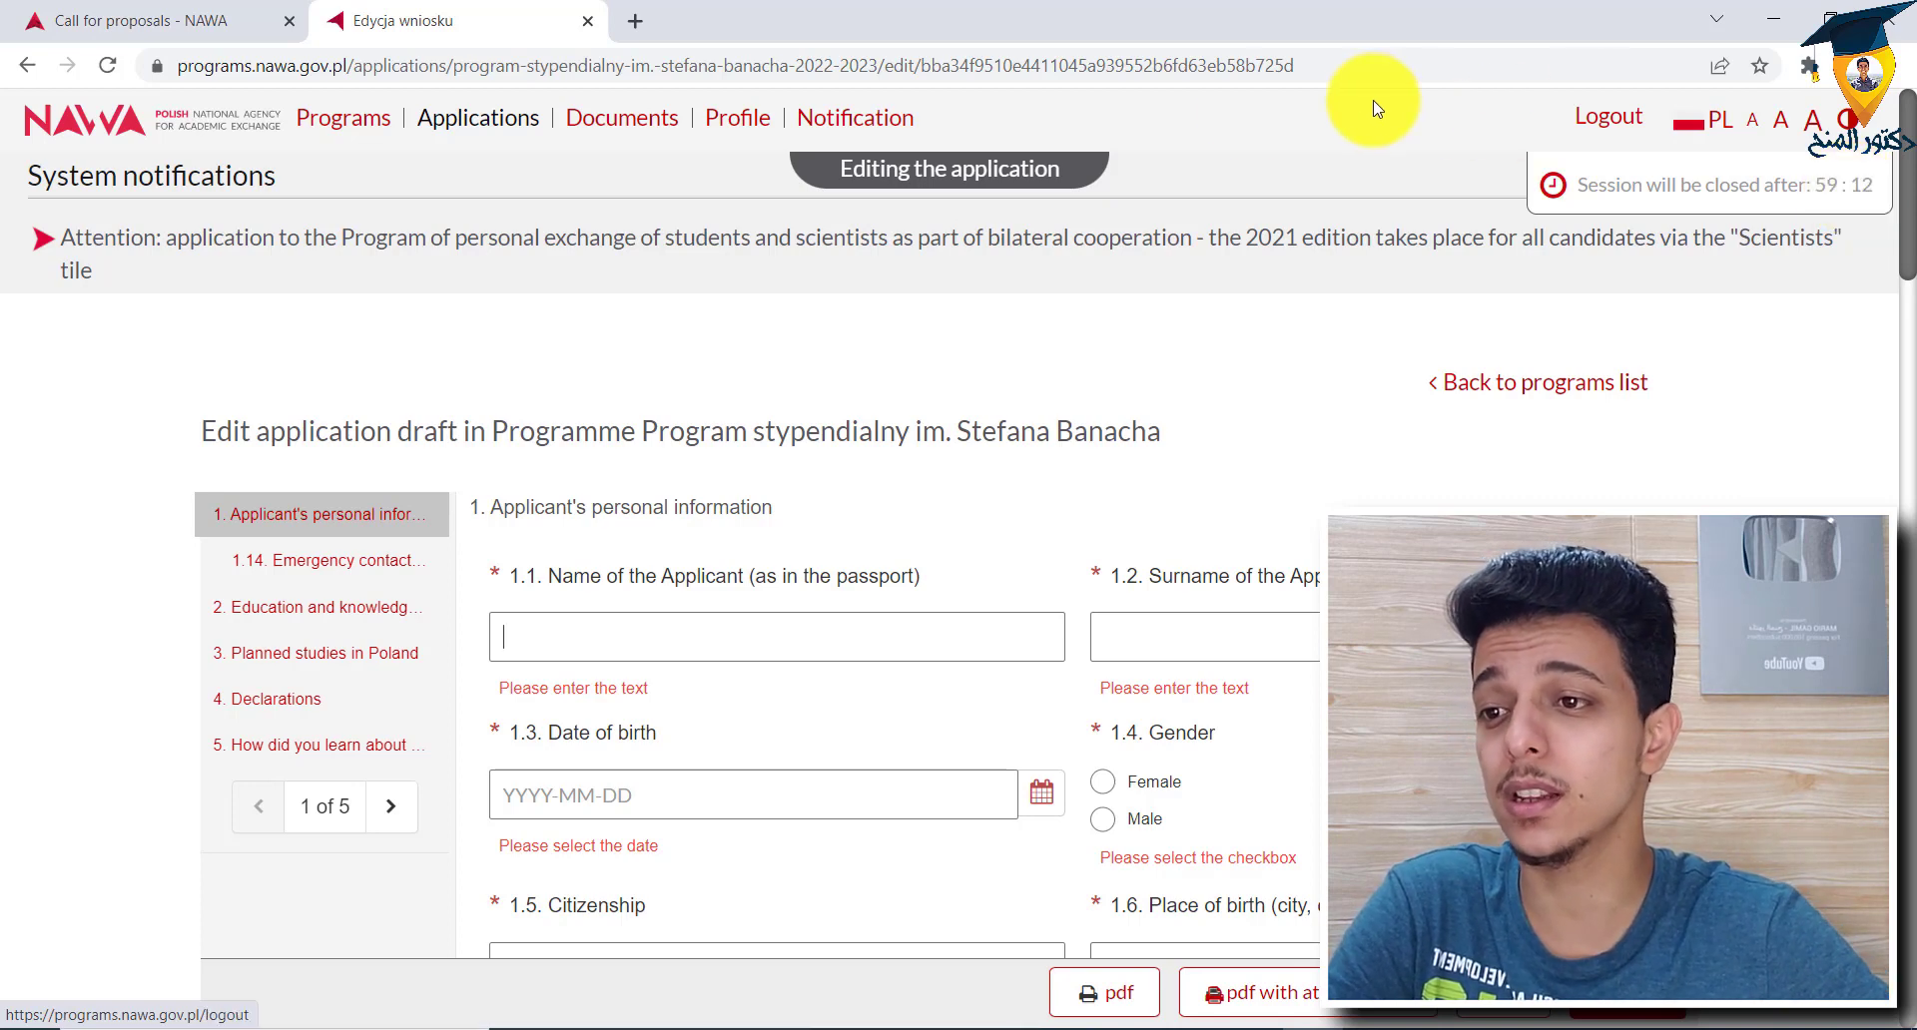
scroll(470, 509, down, 1)
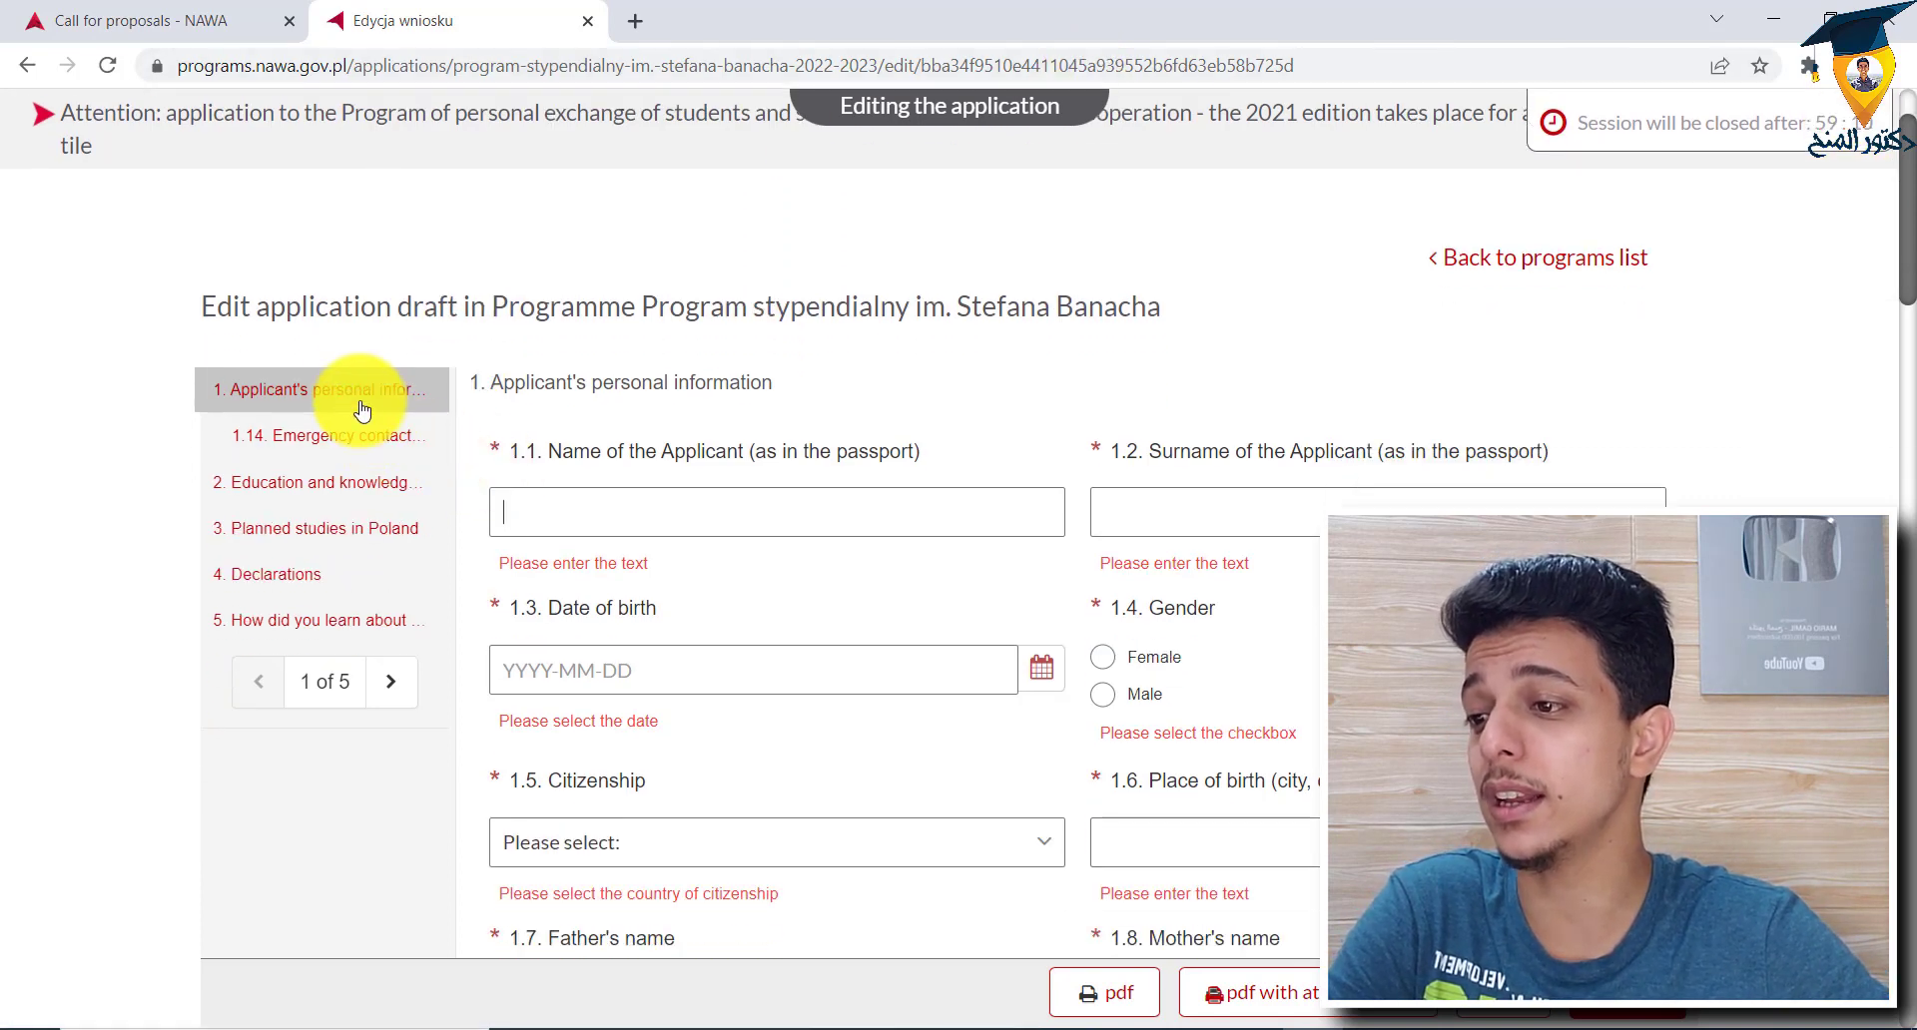
scroll(813, 384, down, 1)
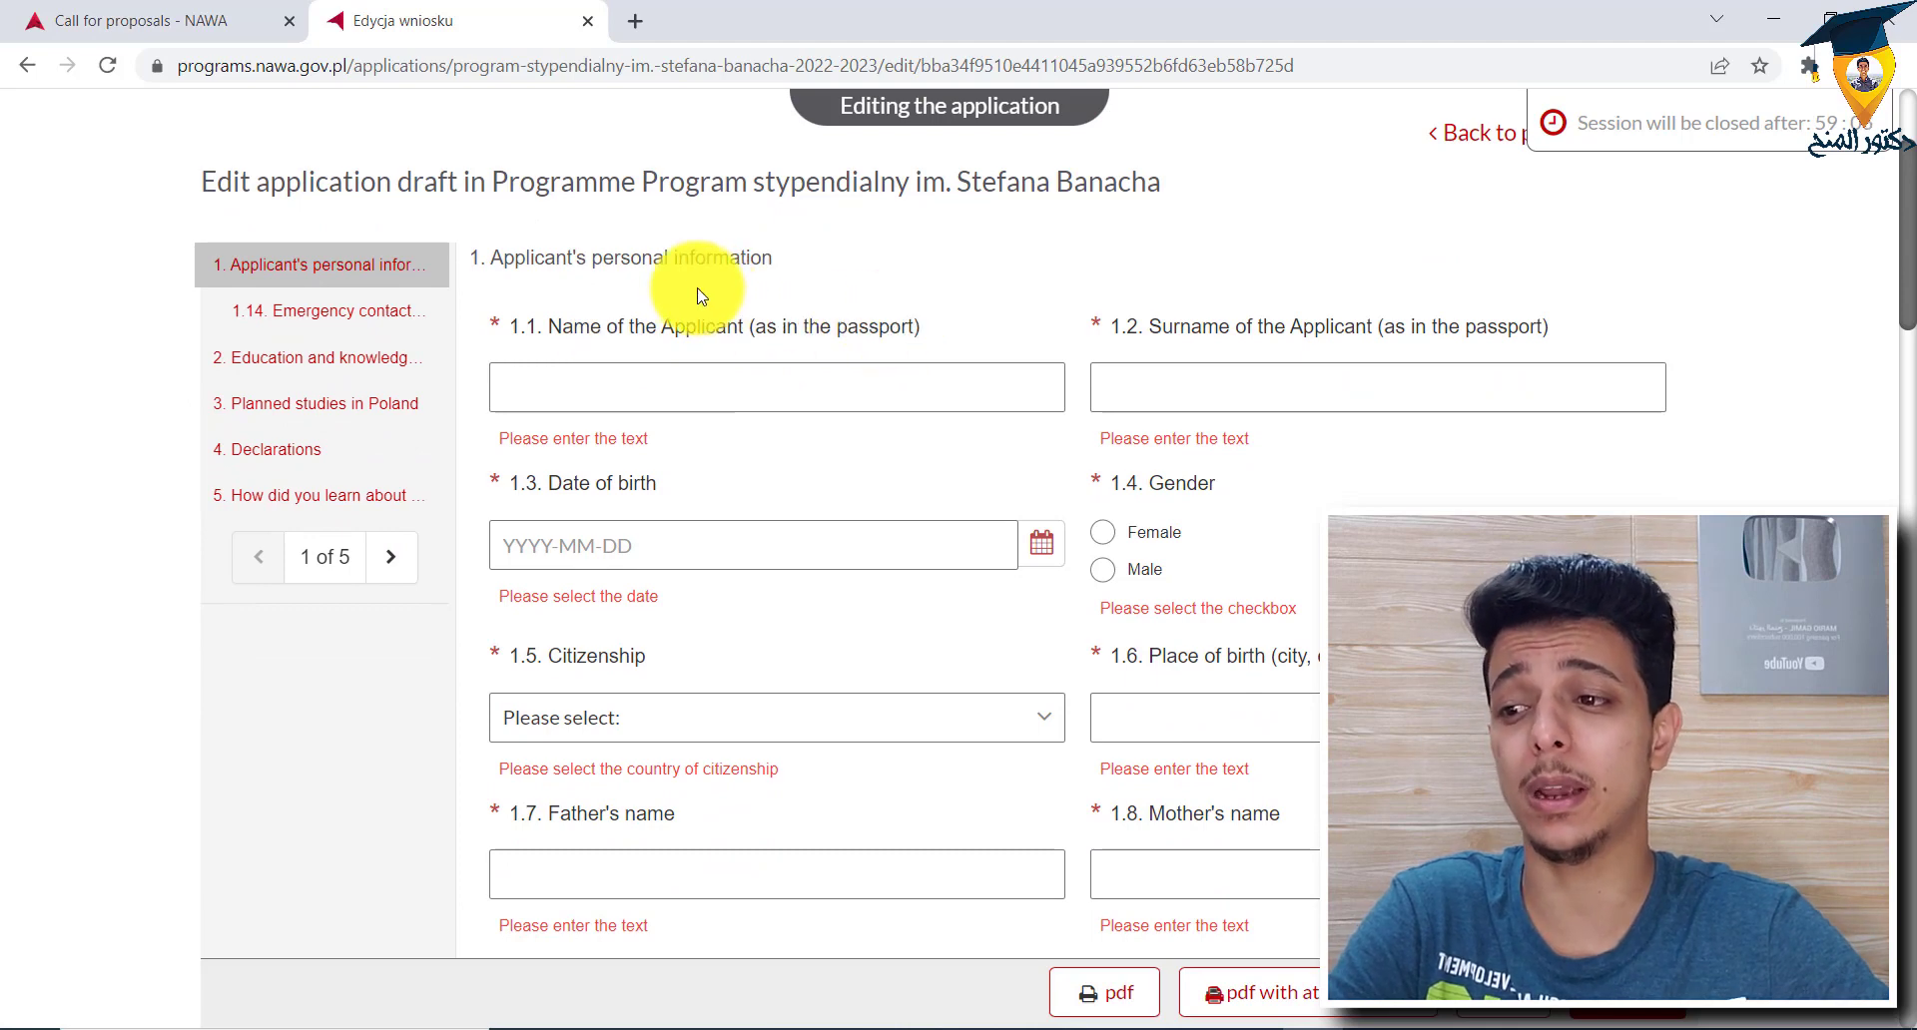
Step: Review the applicant's personal information section, from the name and passport fields through the emergency contact details
click(629, 383)
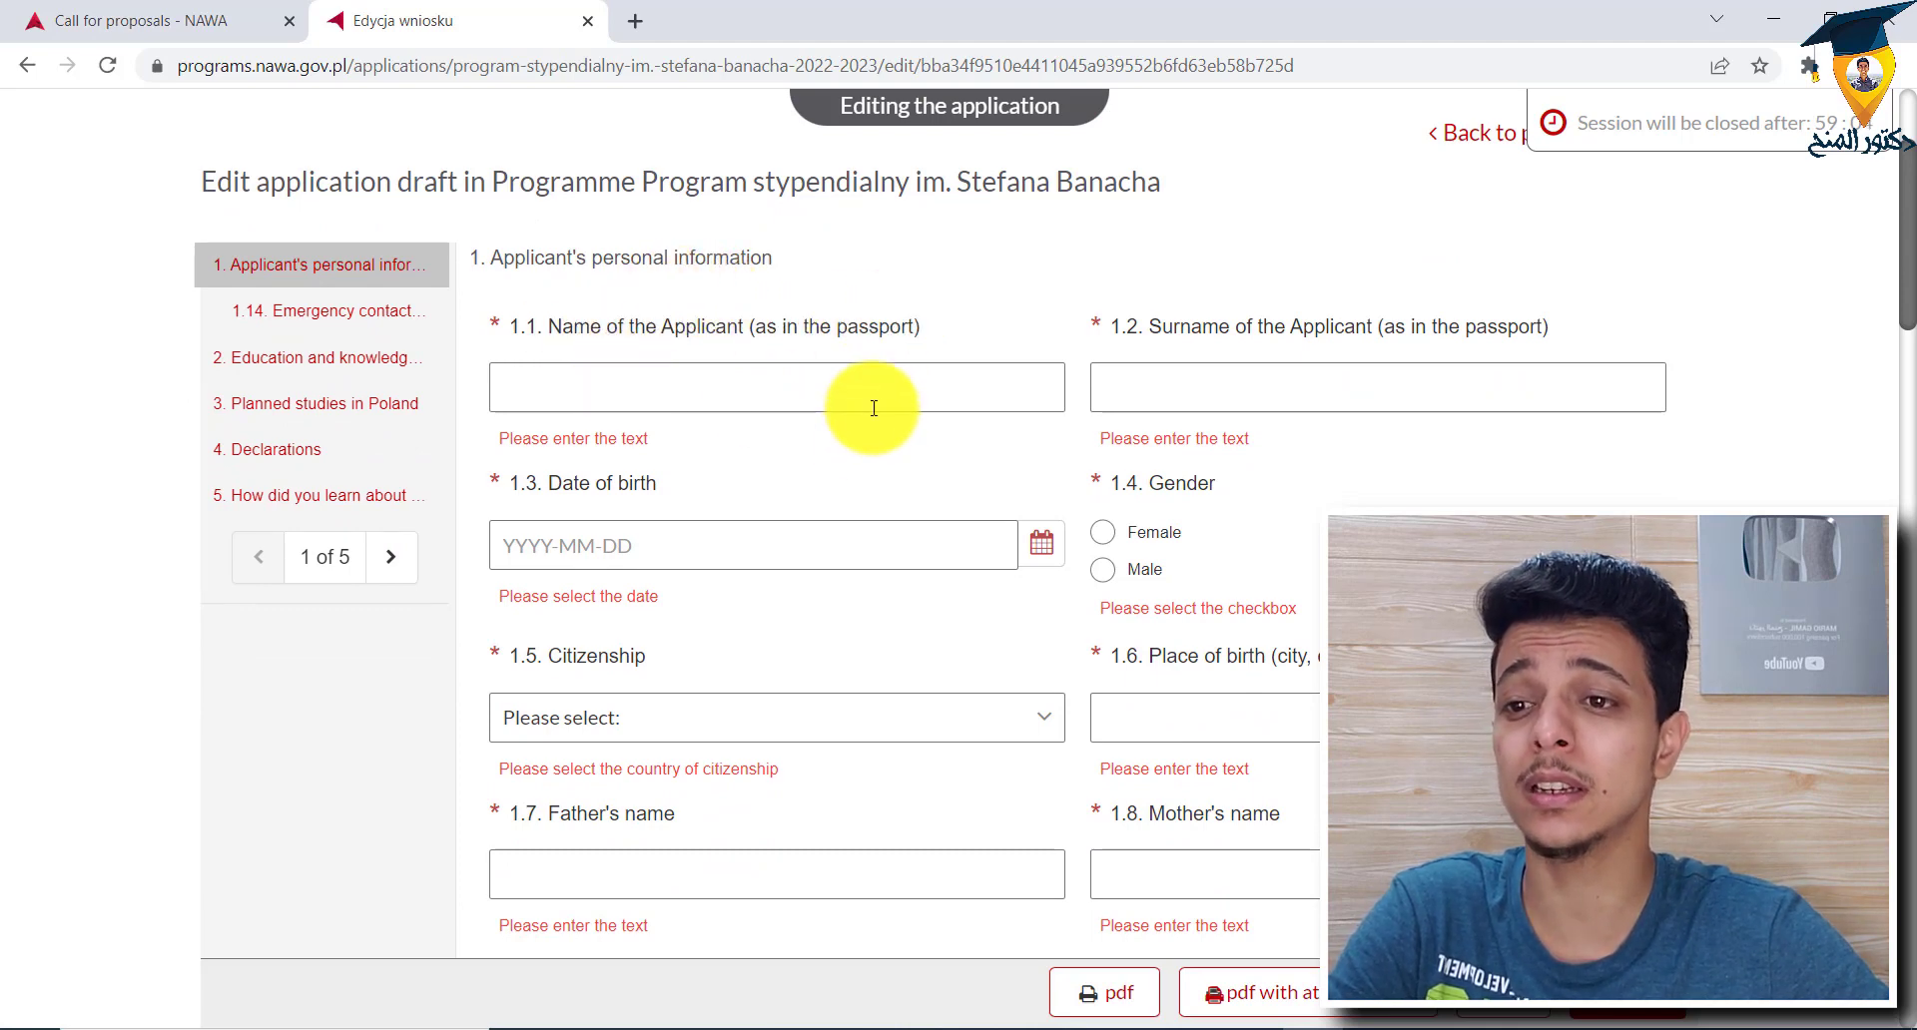
scroll(950, 398, down, 1)
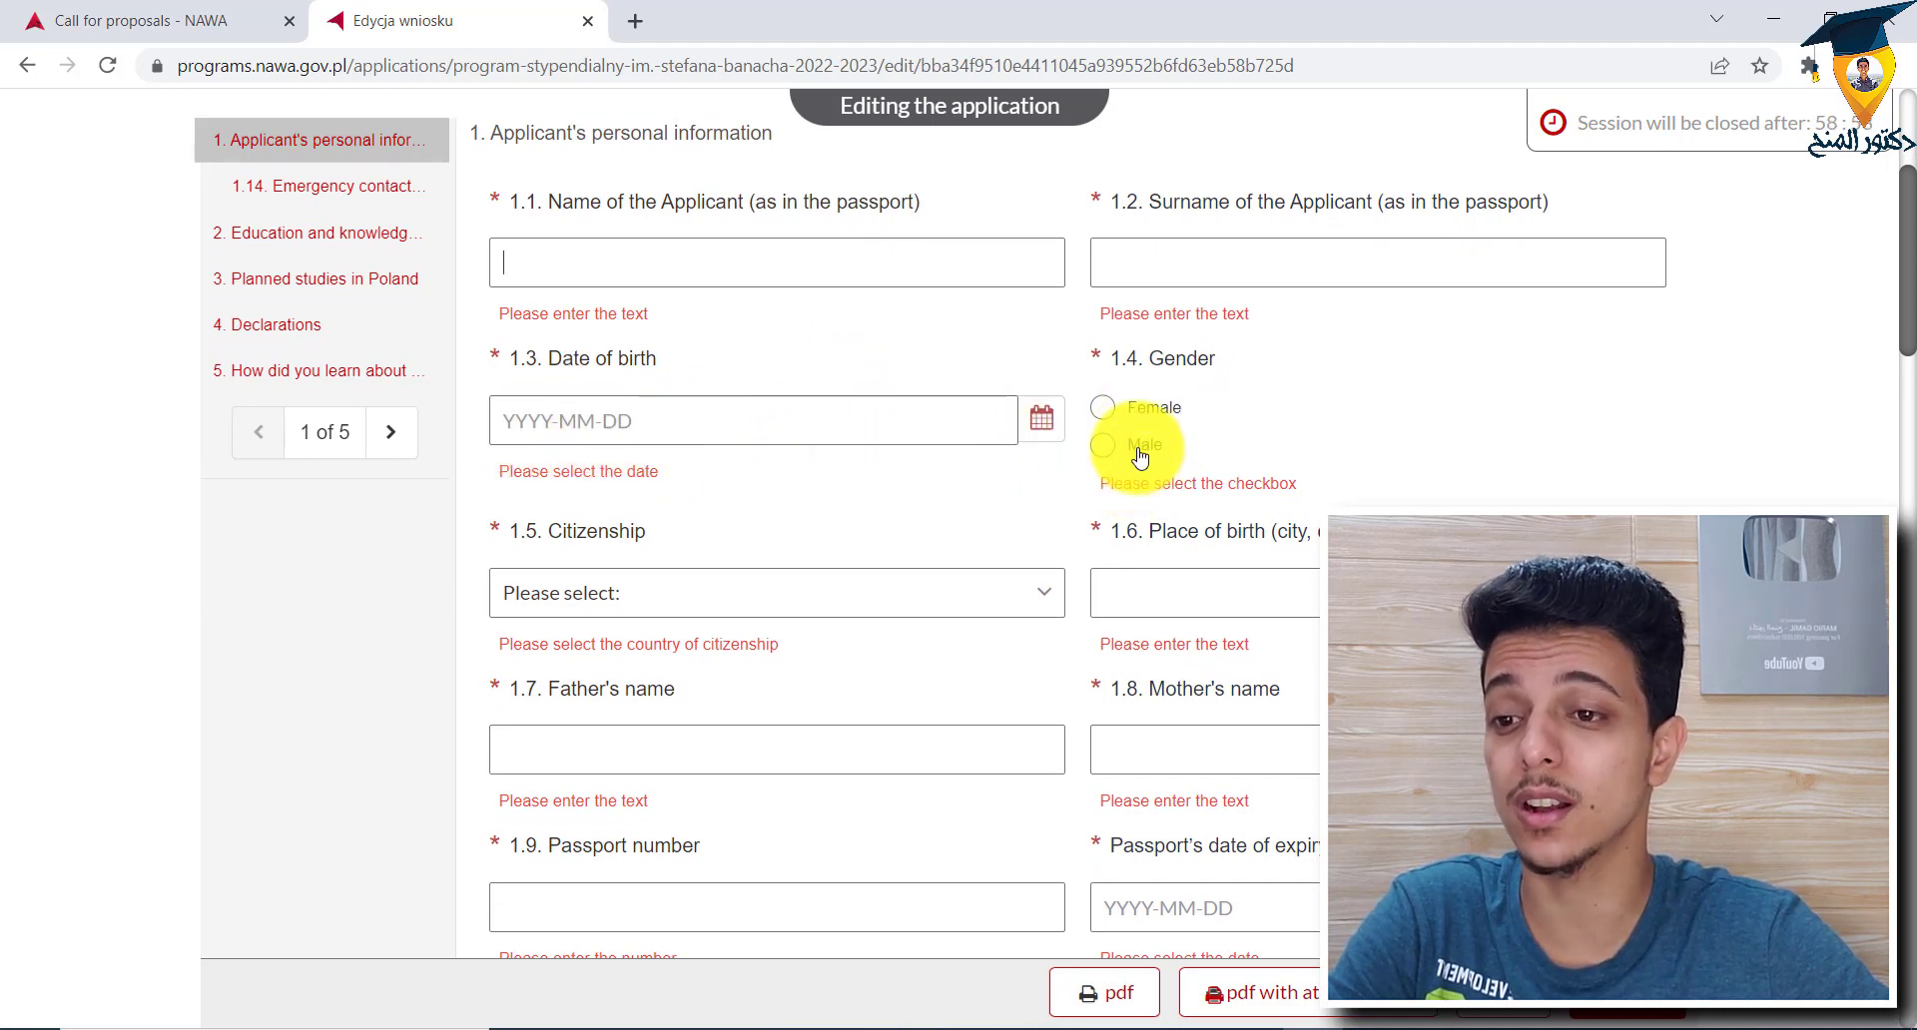
scroll(856, 491, down, 2)
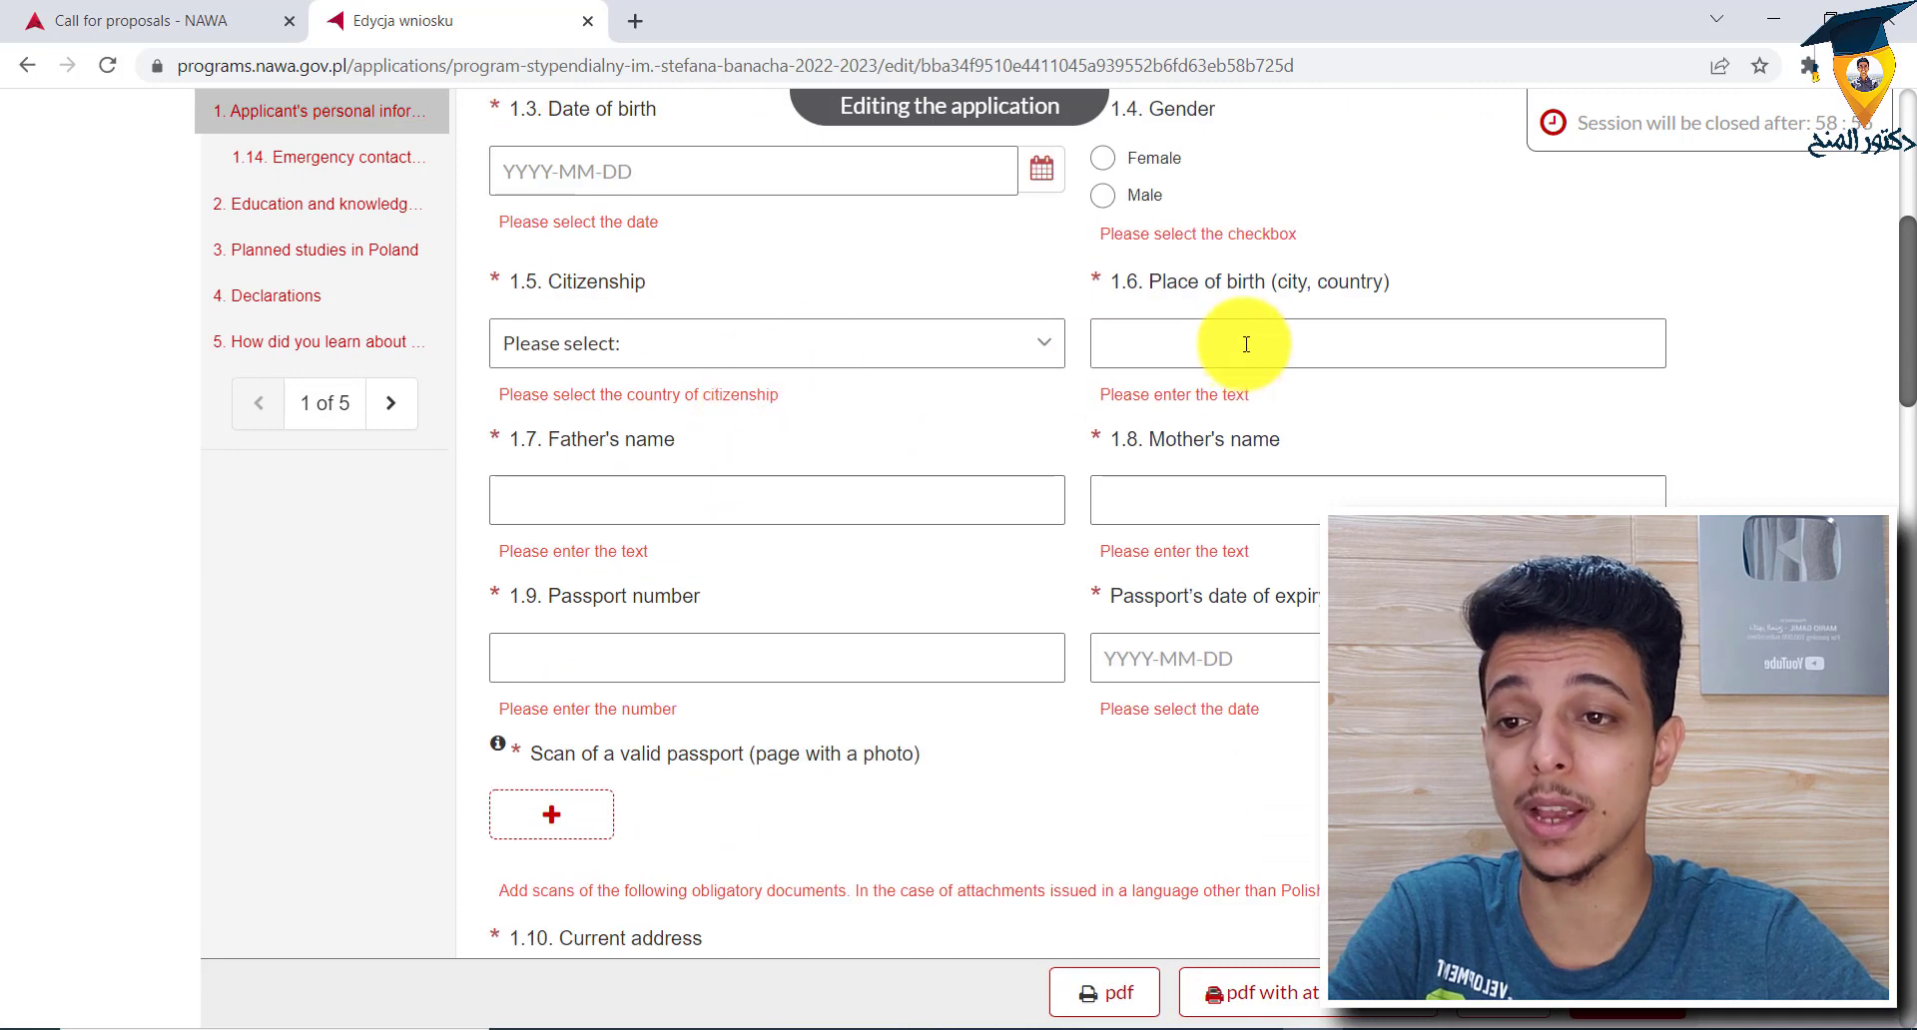
scroll(1005, 427, down, 1)
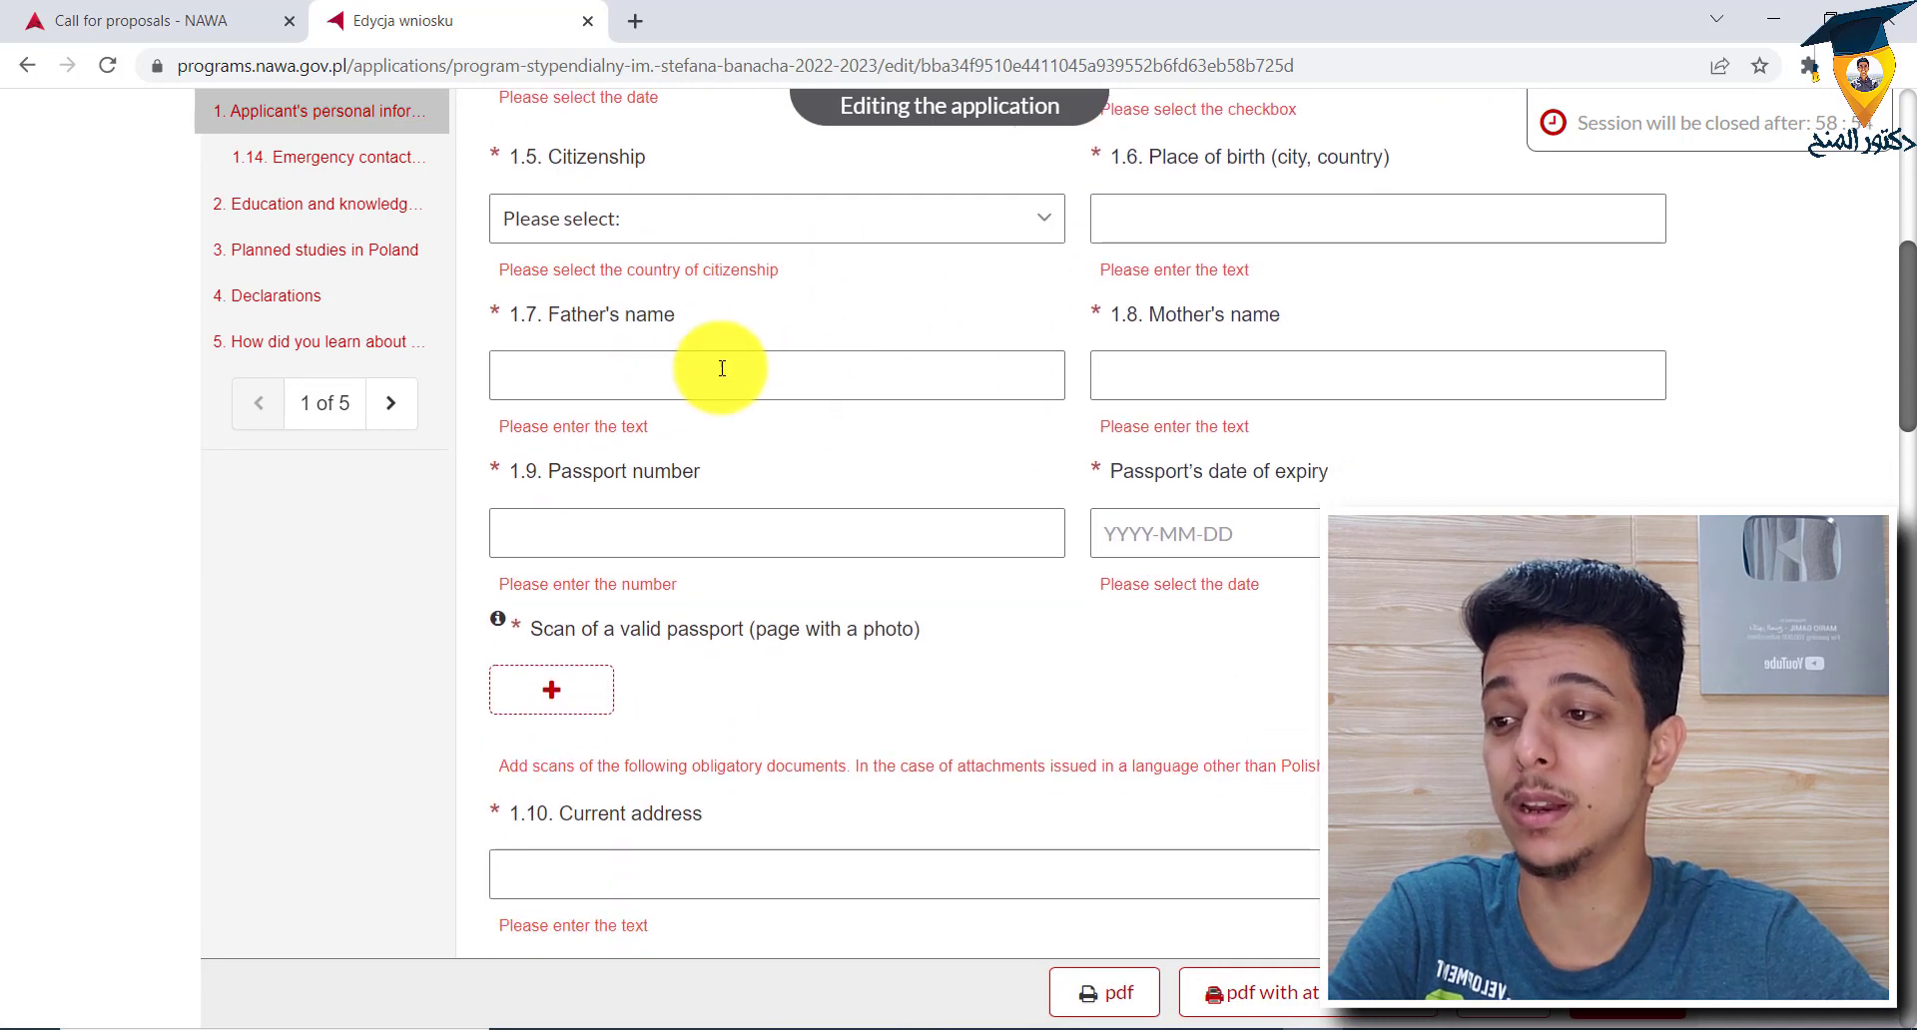
scroll(782, 376, down, 1)
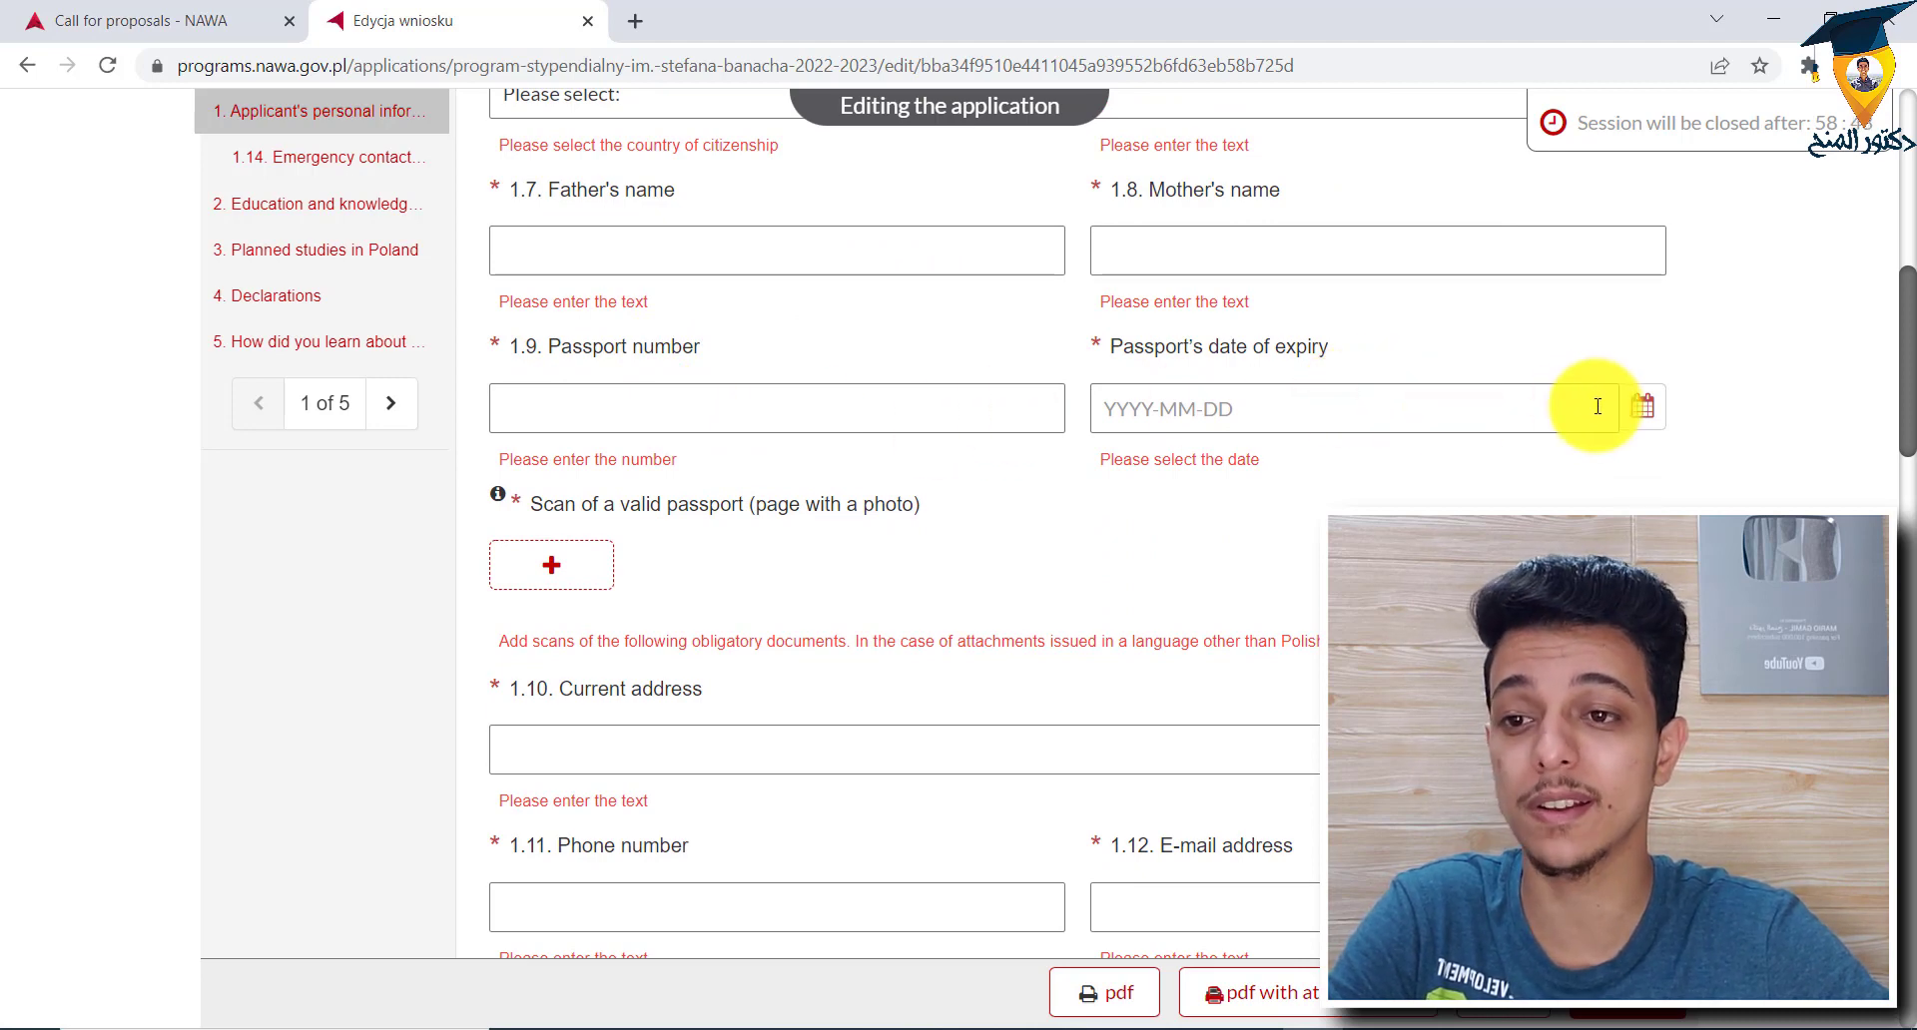
scroll(1441, 419, down, 2)
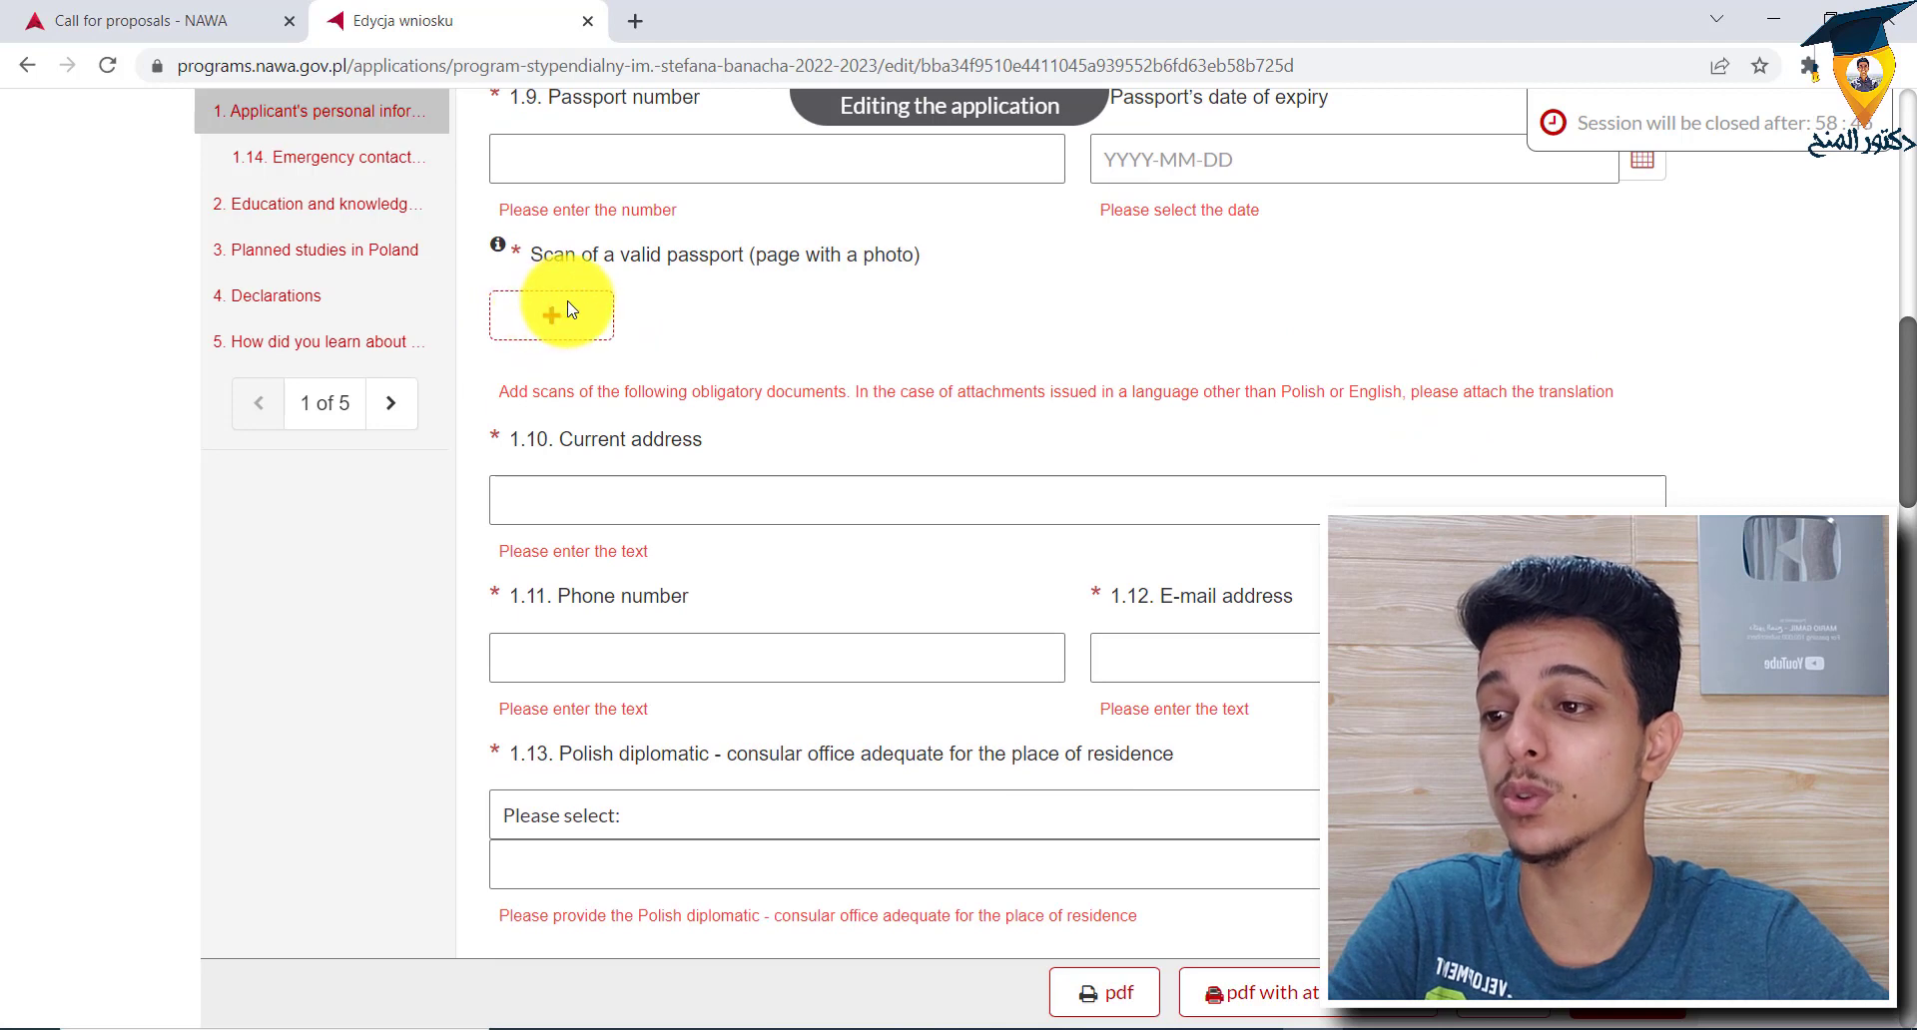
scroll(589, 315, down, 2)
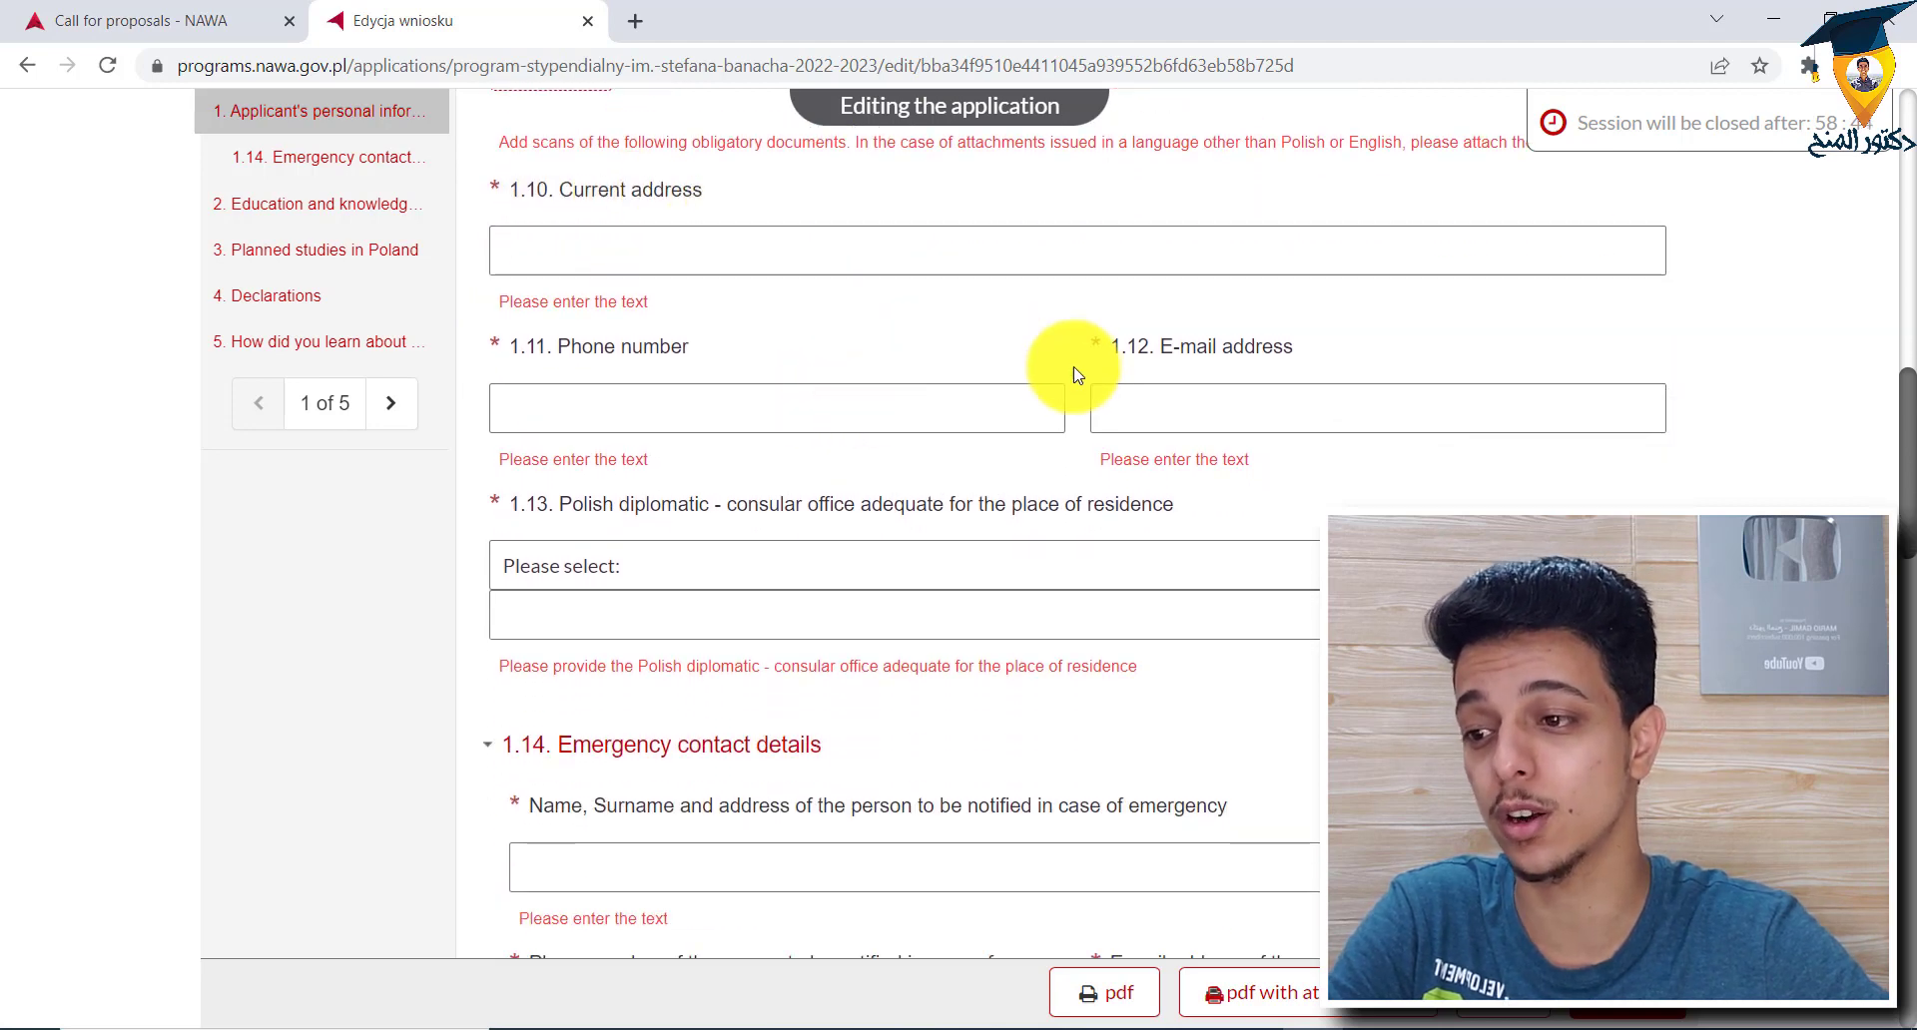
scroll(932, 371, down, 4)
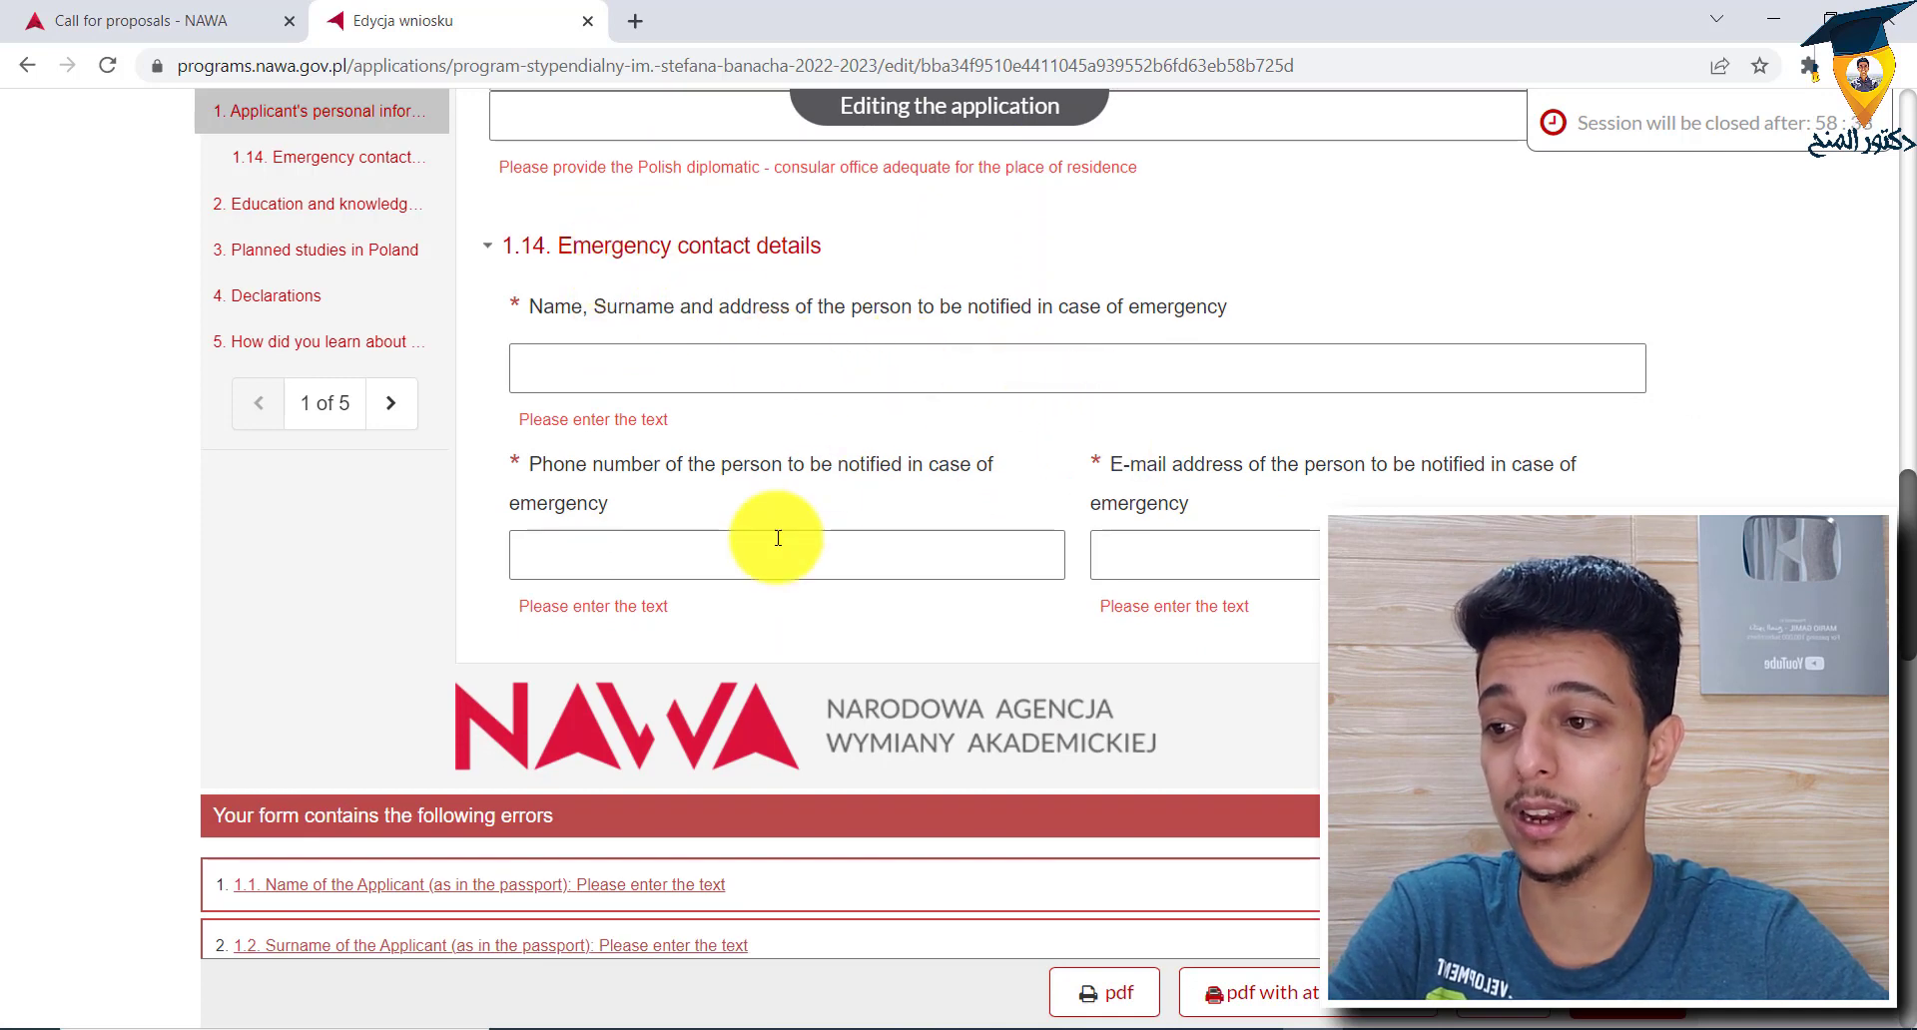
scroll(1228, 589, down, 1)
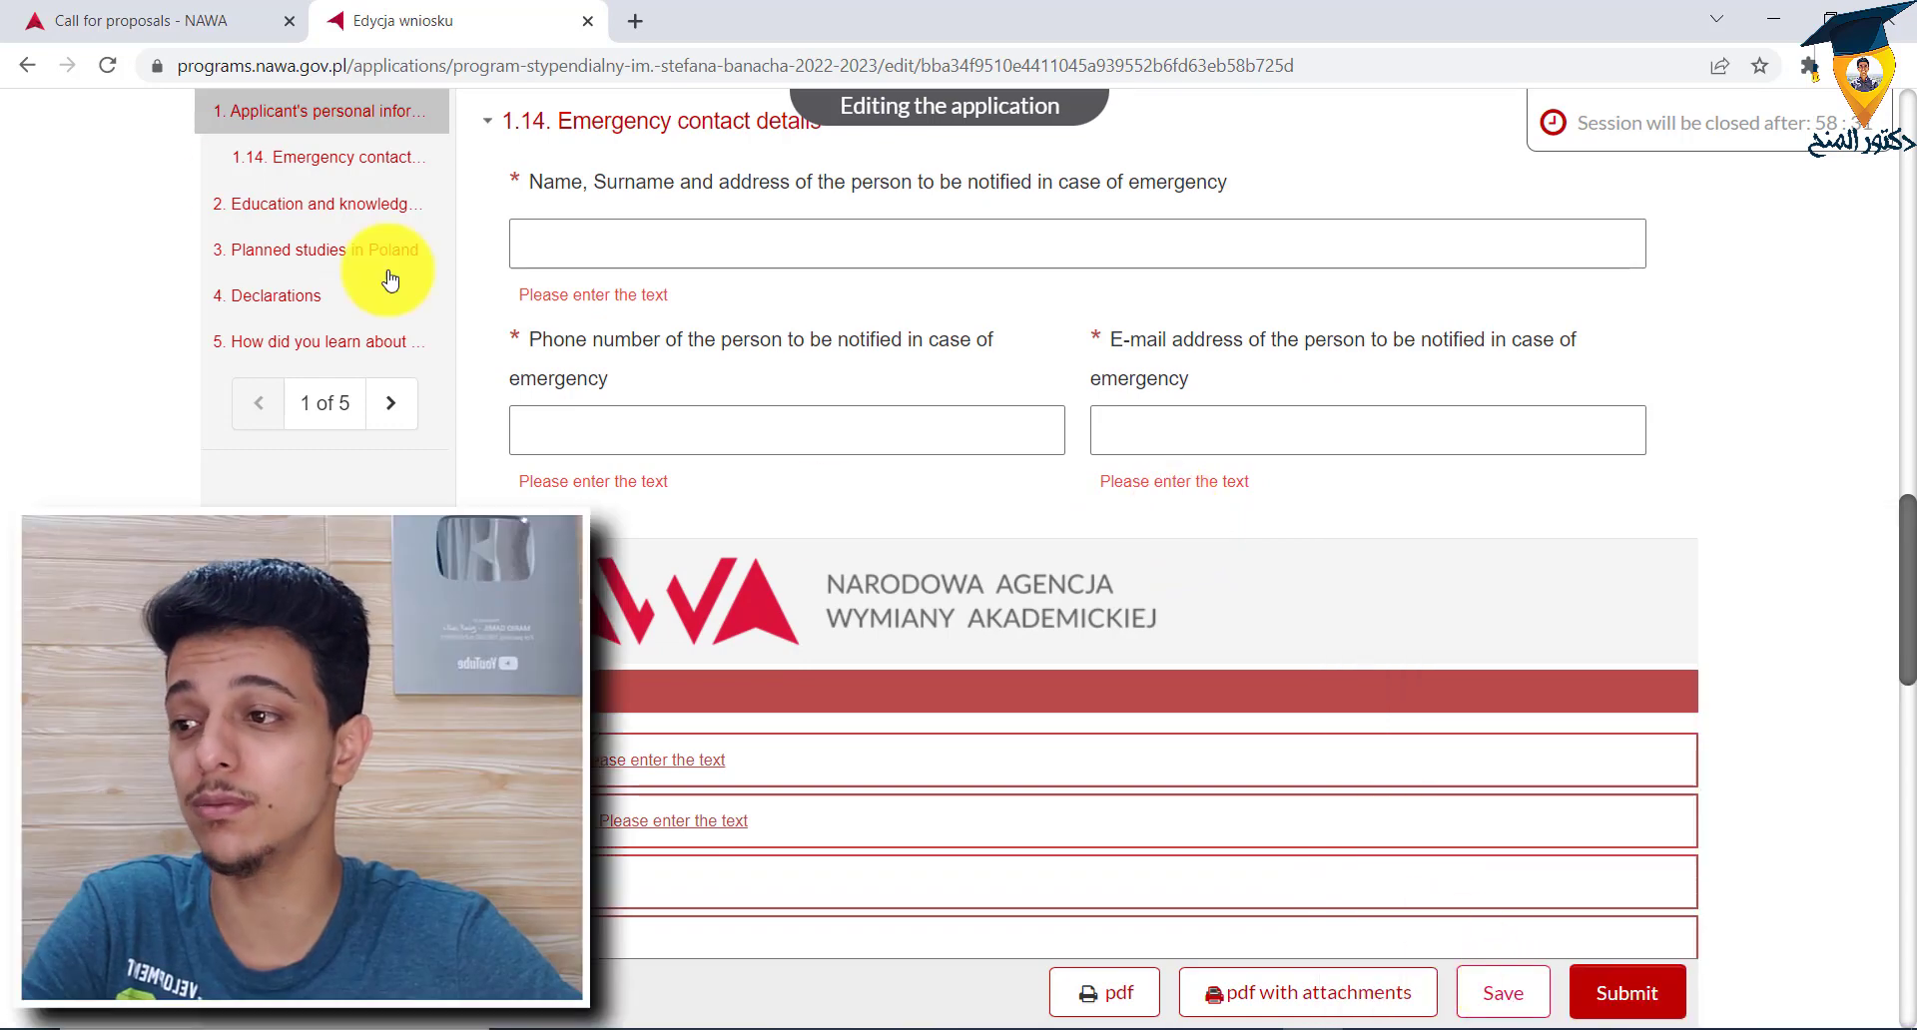
Step: Open section 2, Education and knowledge of foreign languages, at the first-cycle degree studies fields
click(392, 404)
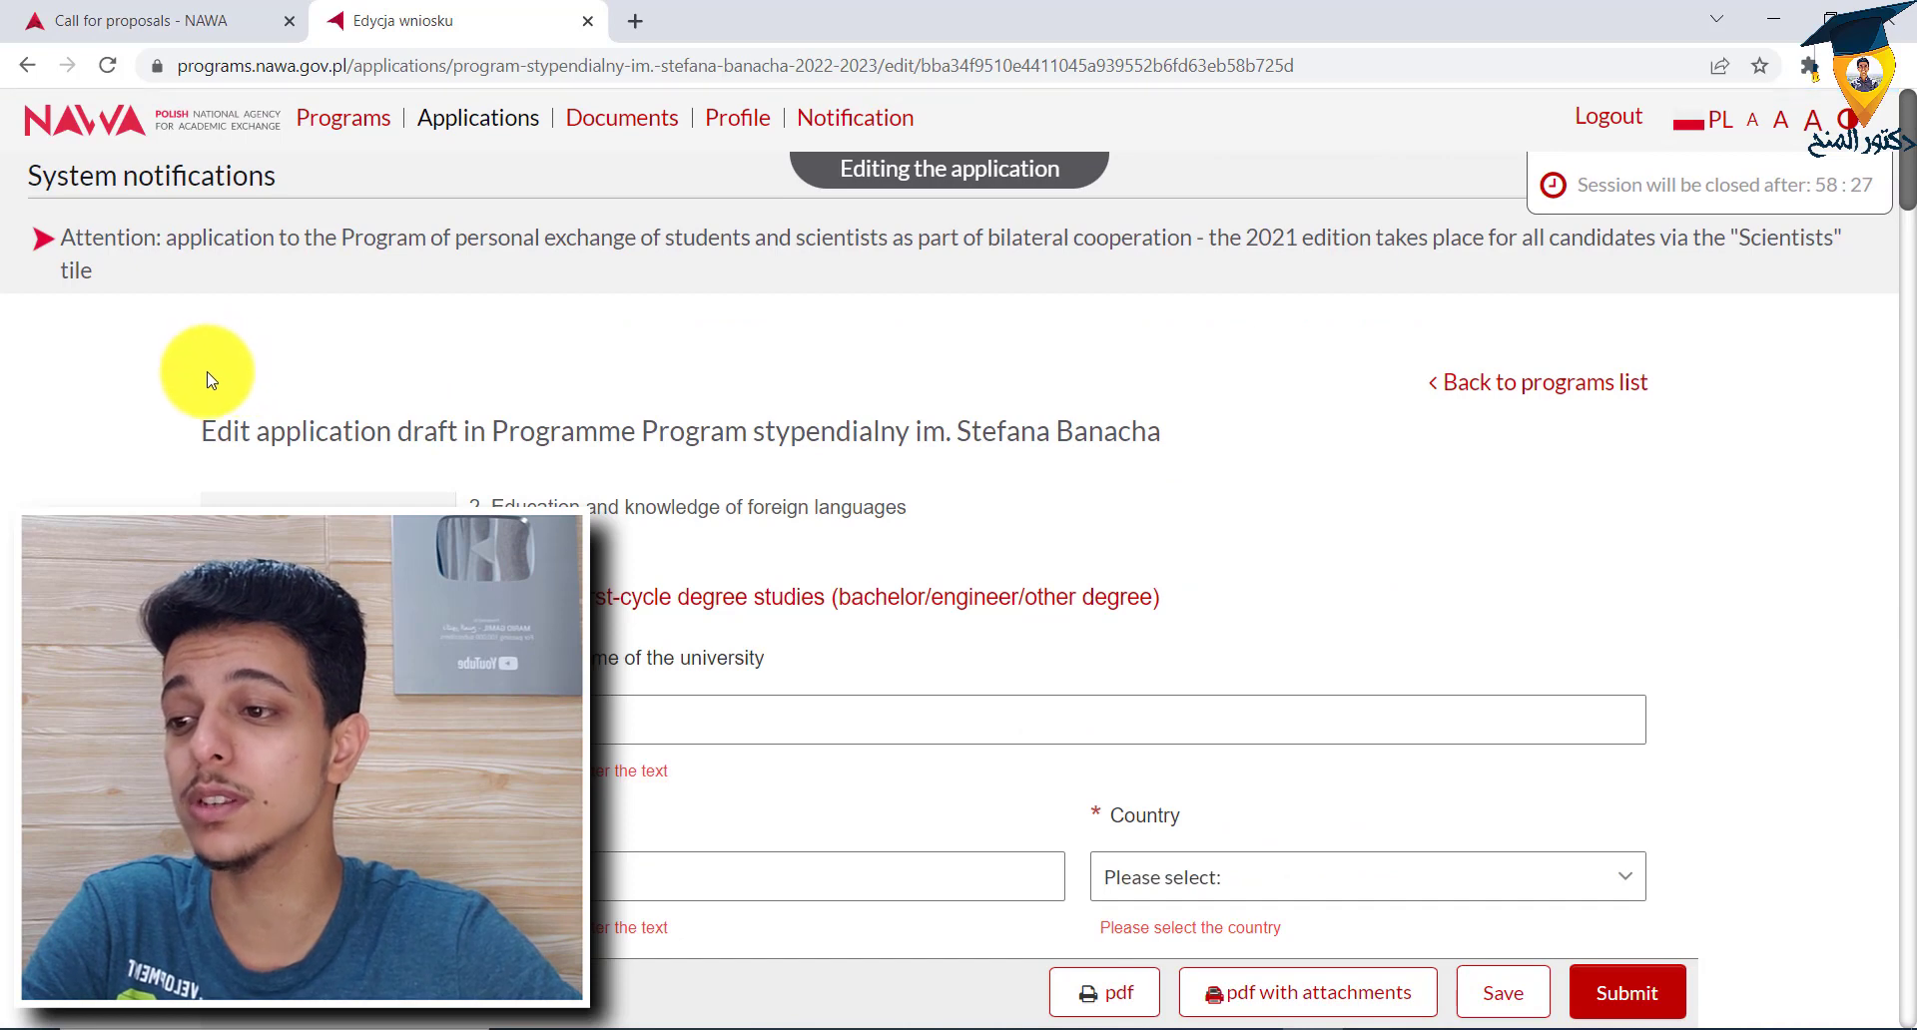
scroll(625, 419, down, 1)
scroll(861, 429, down, 2)
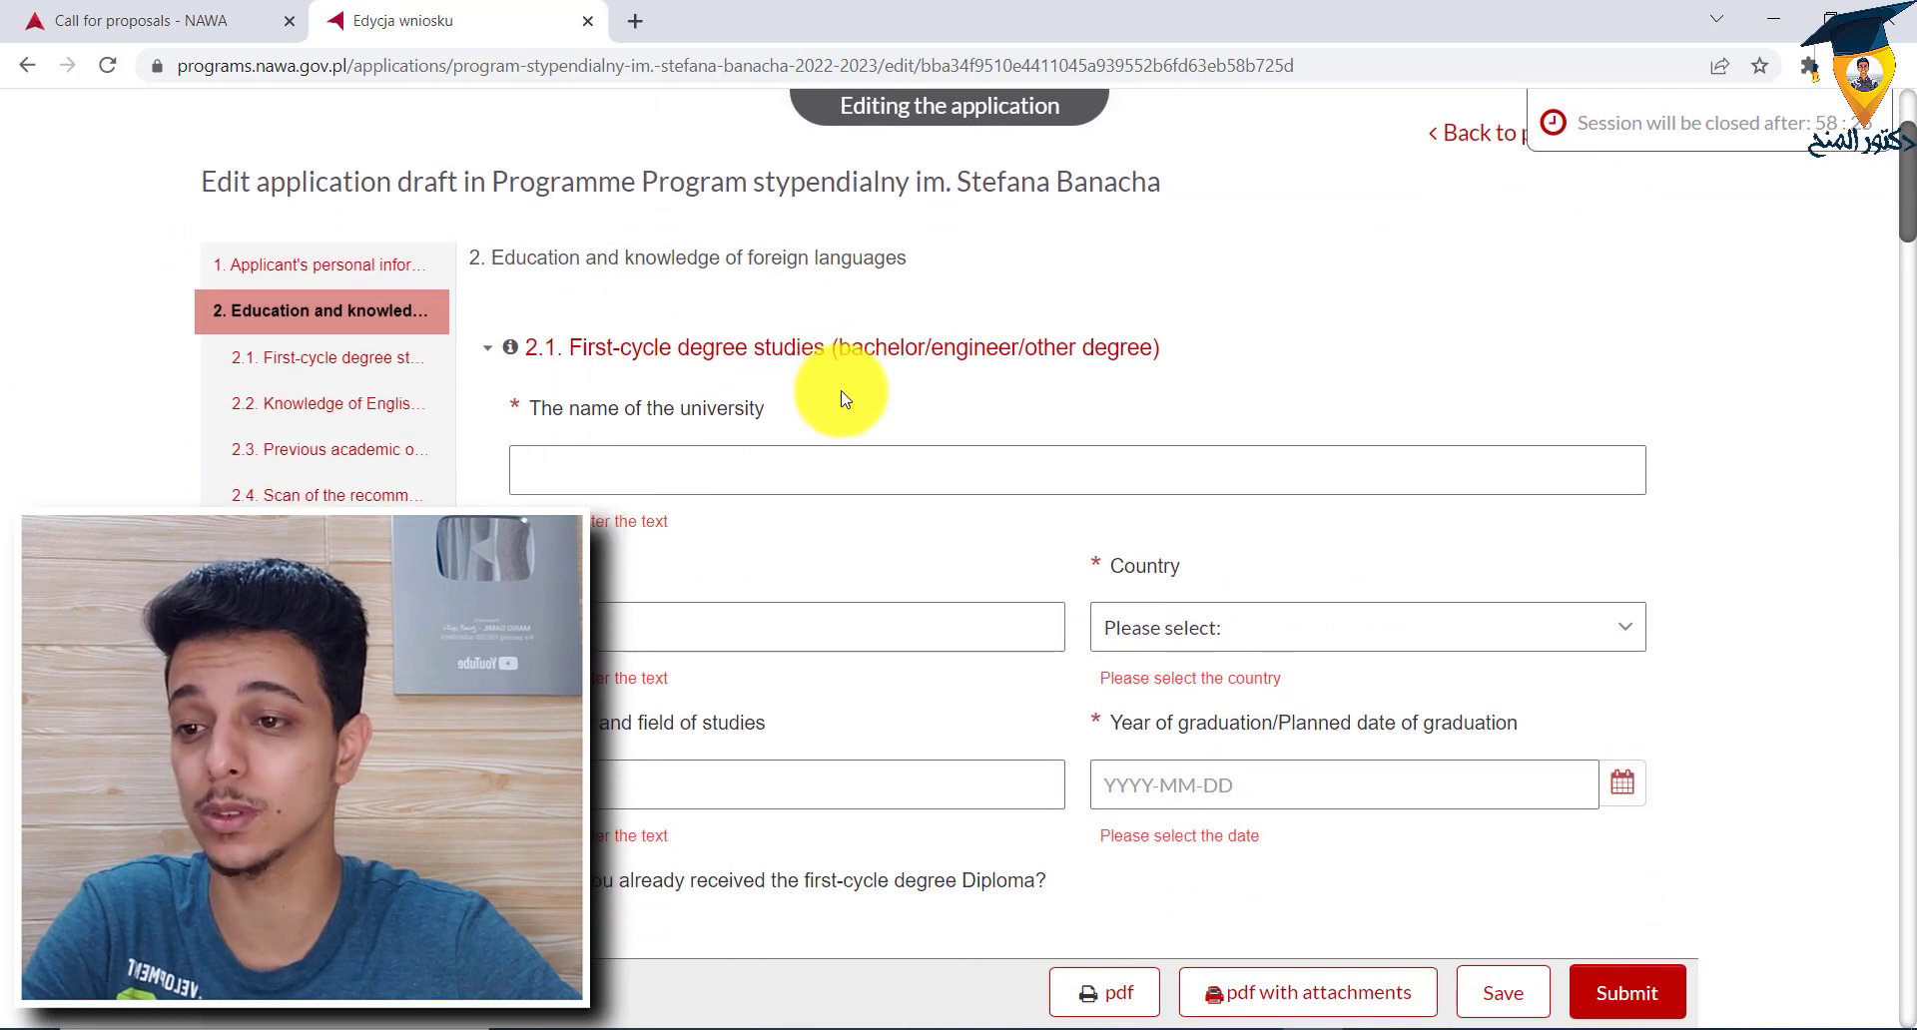
Step: Review section 2.1, First-cycle degree studies, from the university name through the graduation, GPA and grading scale fields to the diploma and transcript scan uploads
click(659, 344)
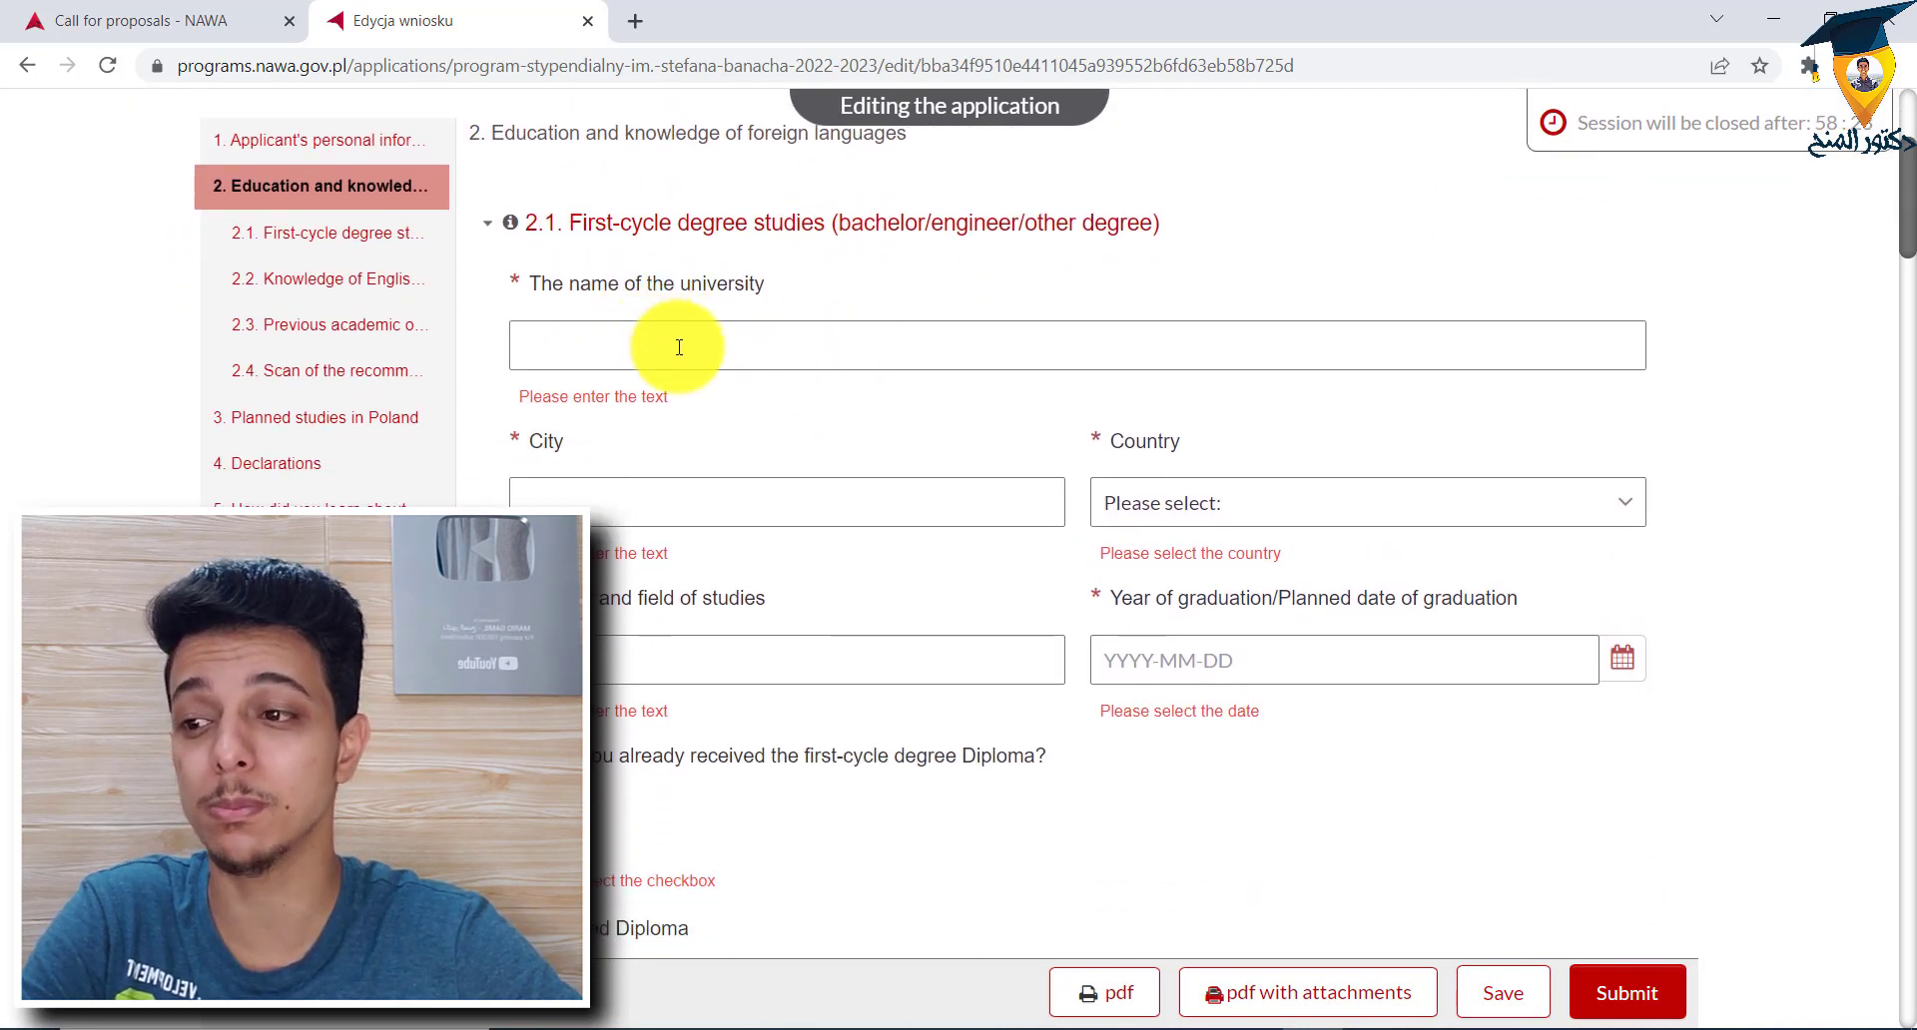
scroll(684, 344, down, 1)
scroll(898, 405, down, 1)
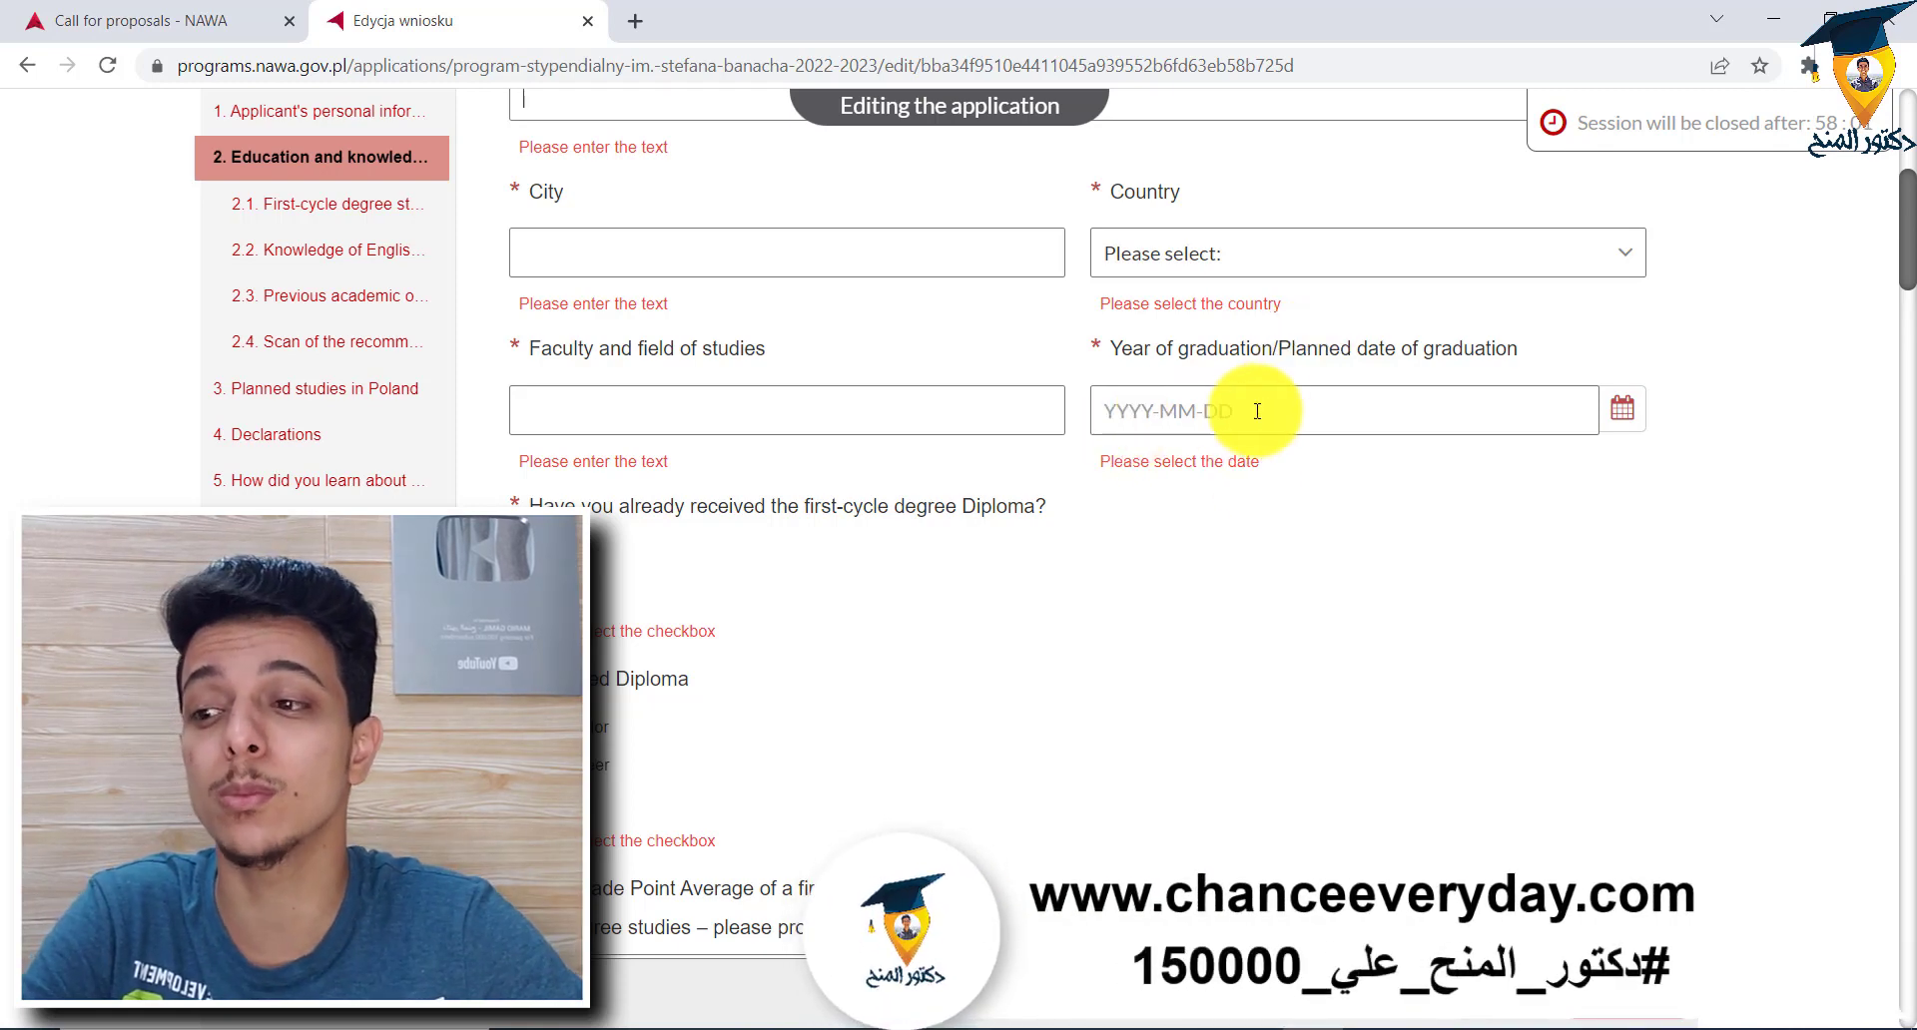
scroll(849, 419, down, 1)
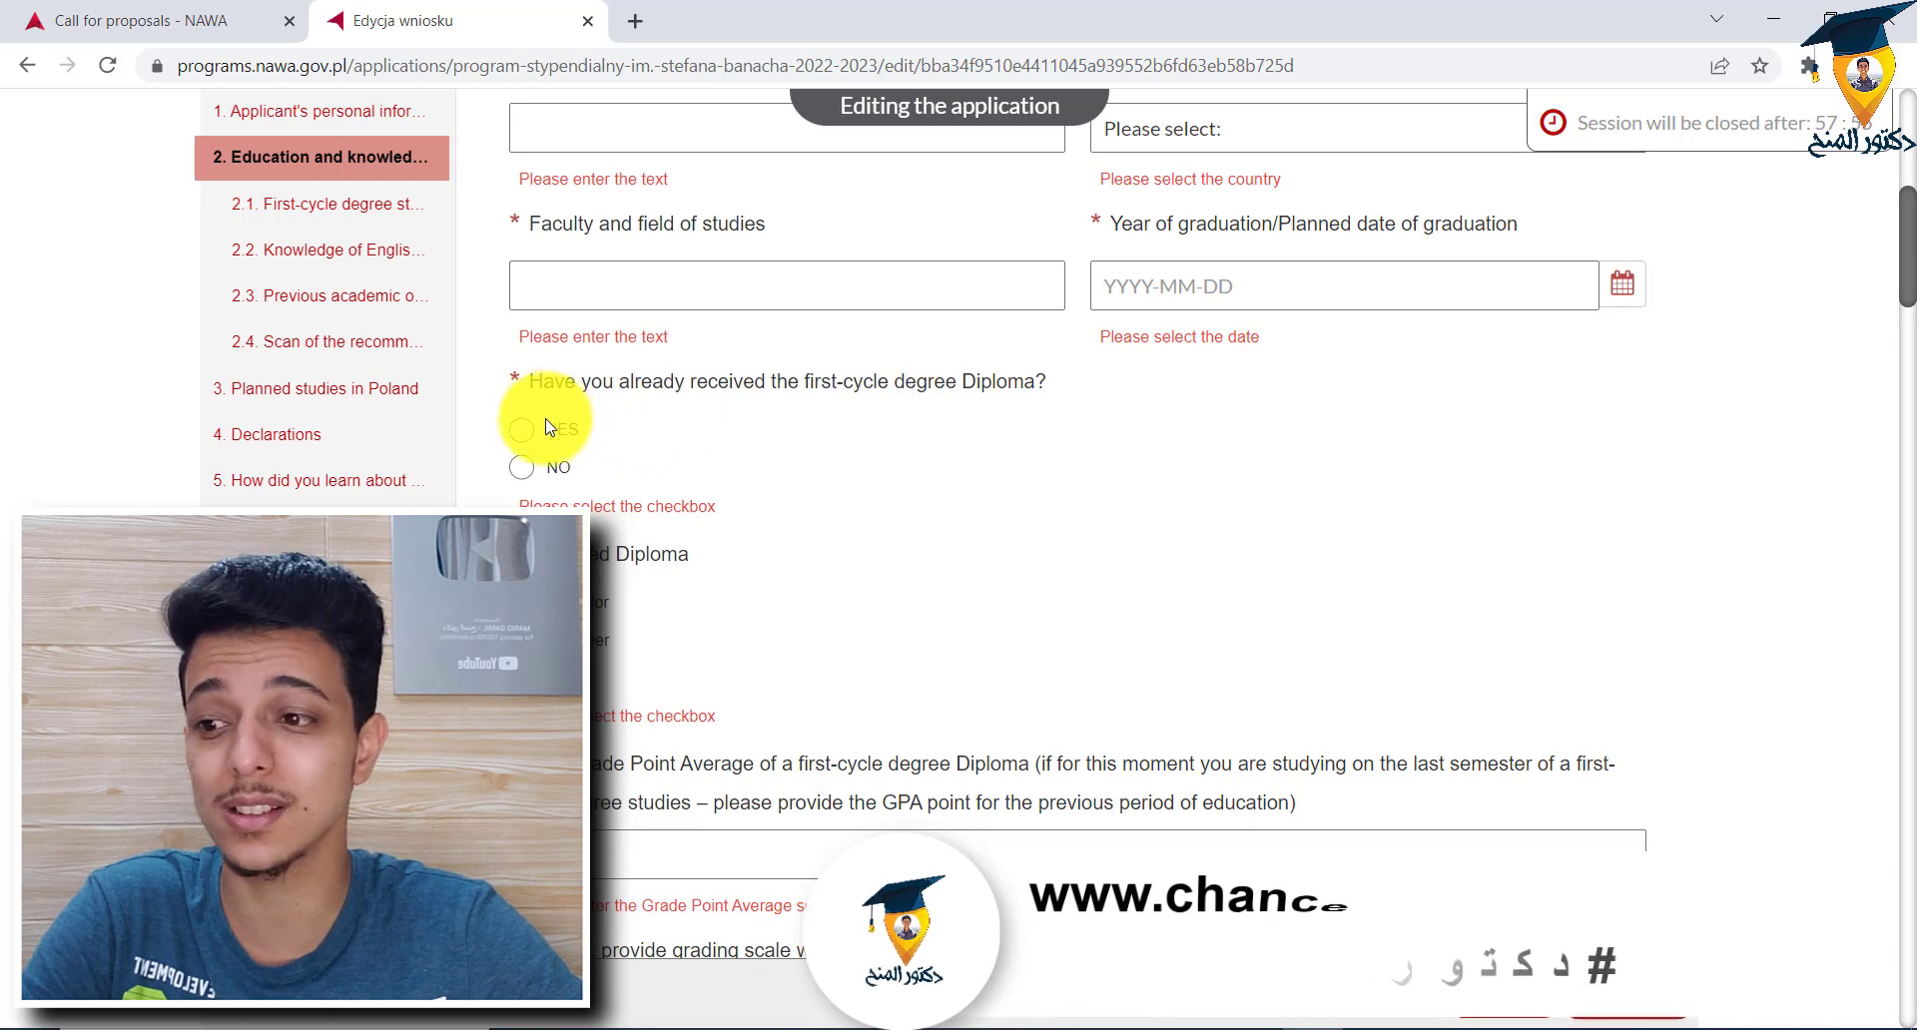
scroll(549, 439, down, 1)
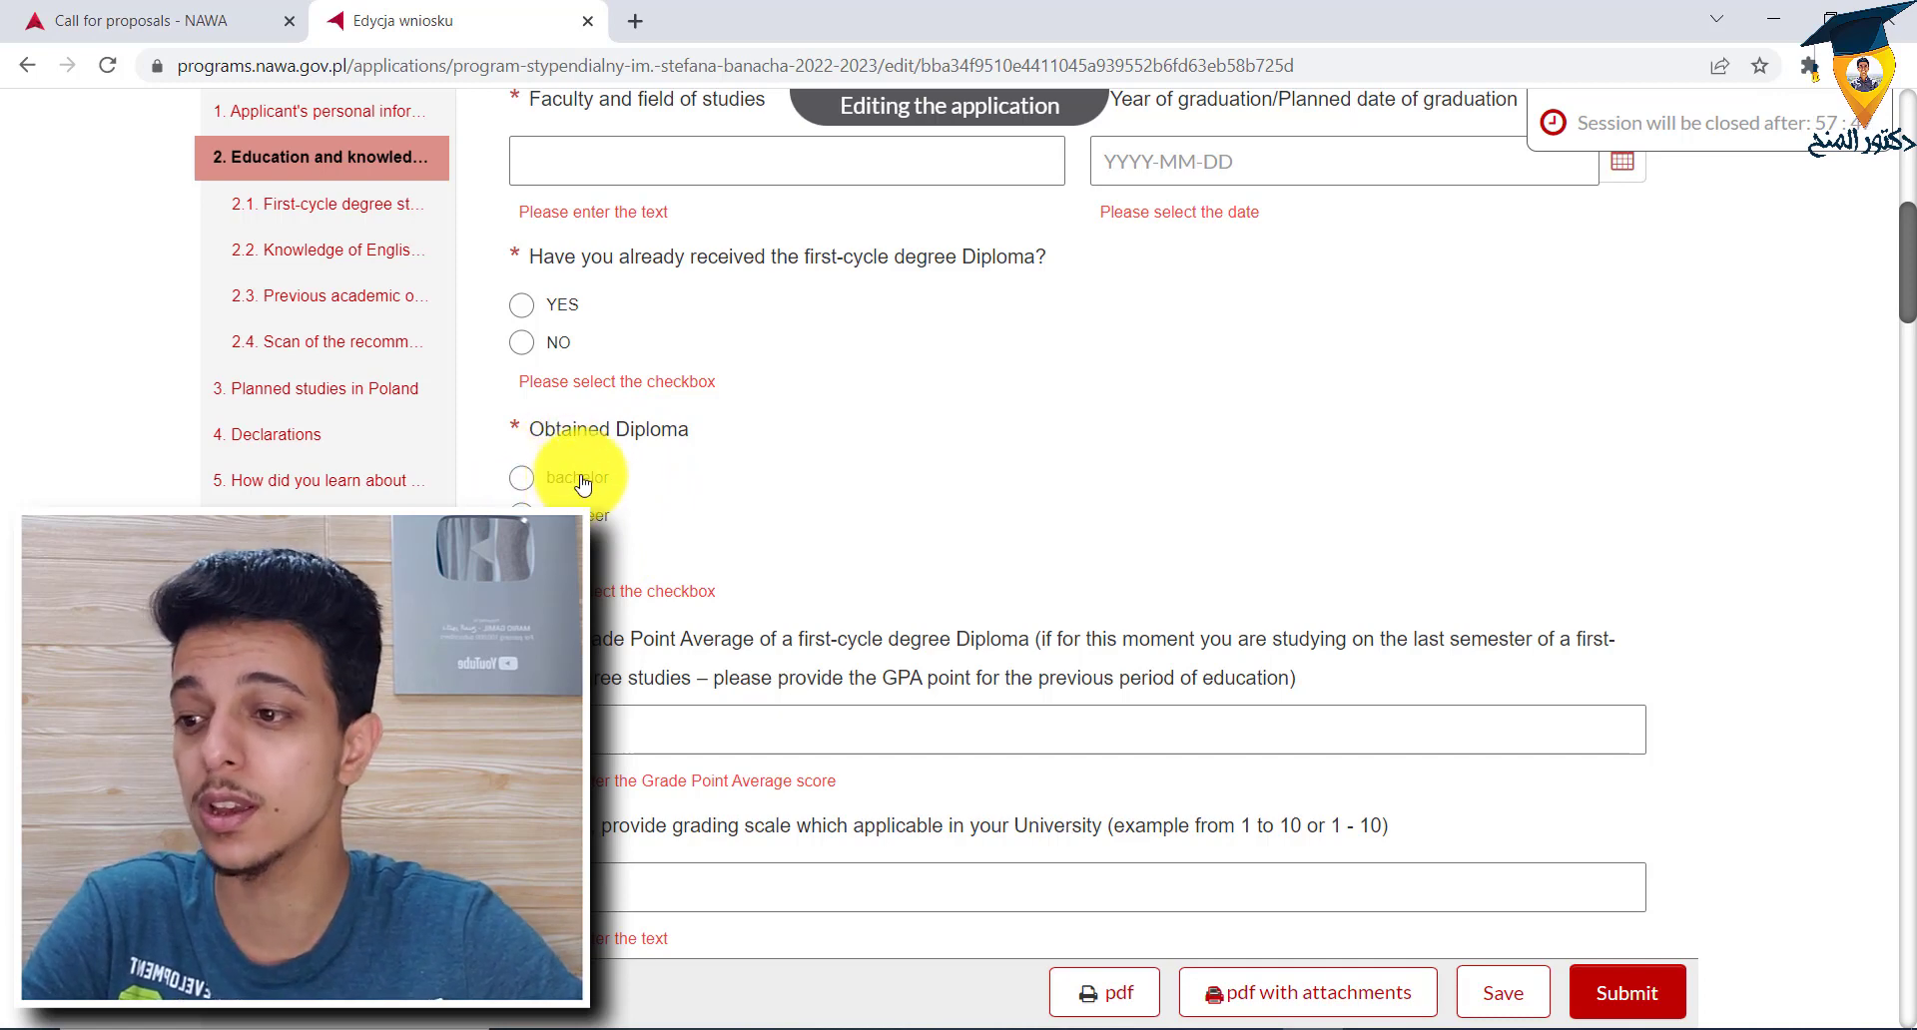
scroll(556, 457, down, 4)
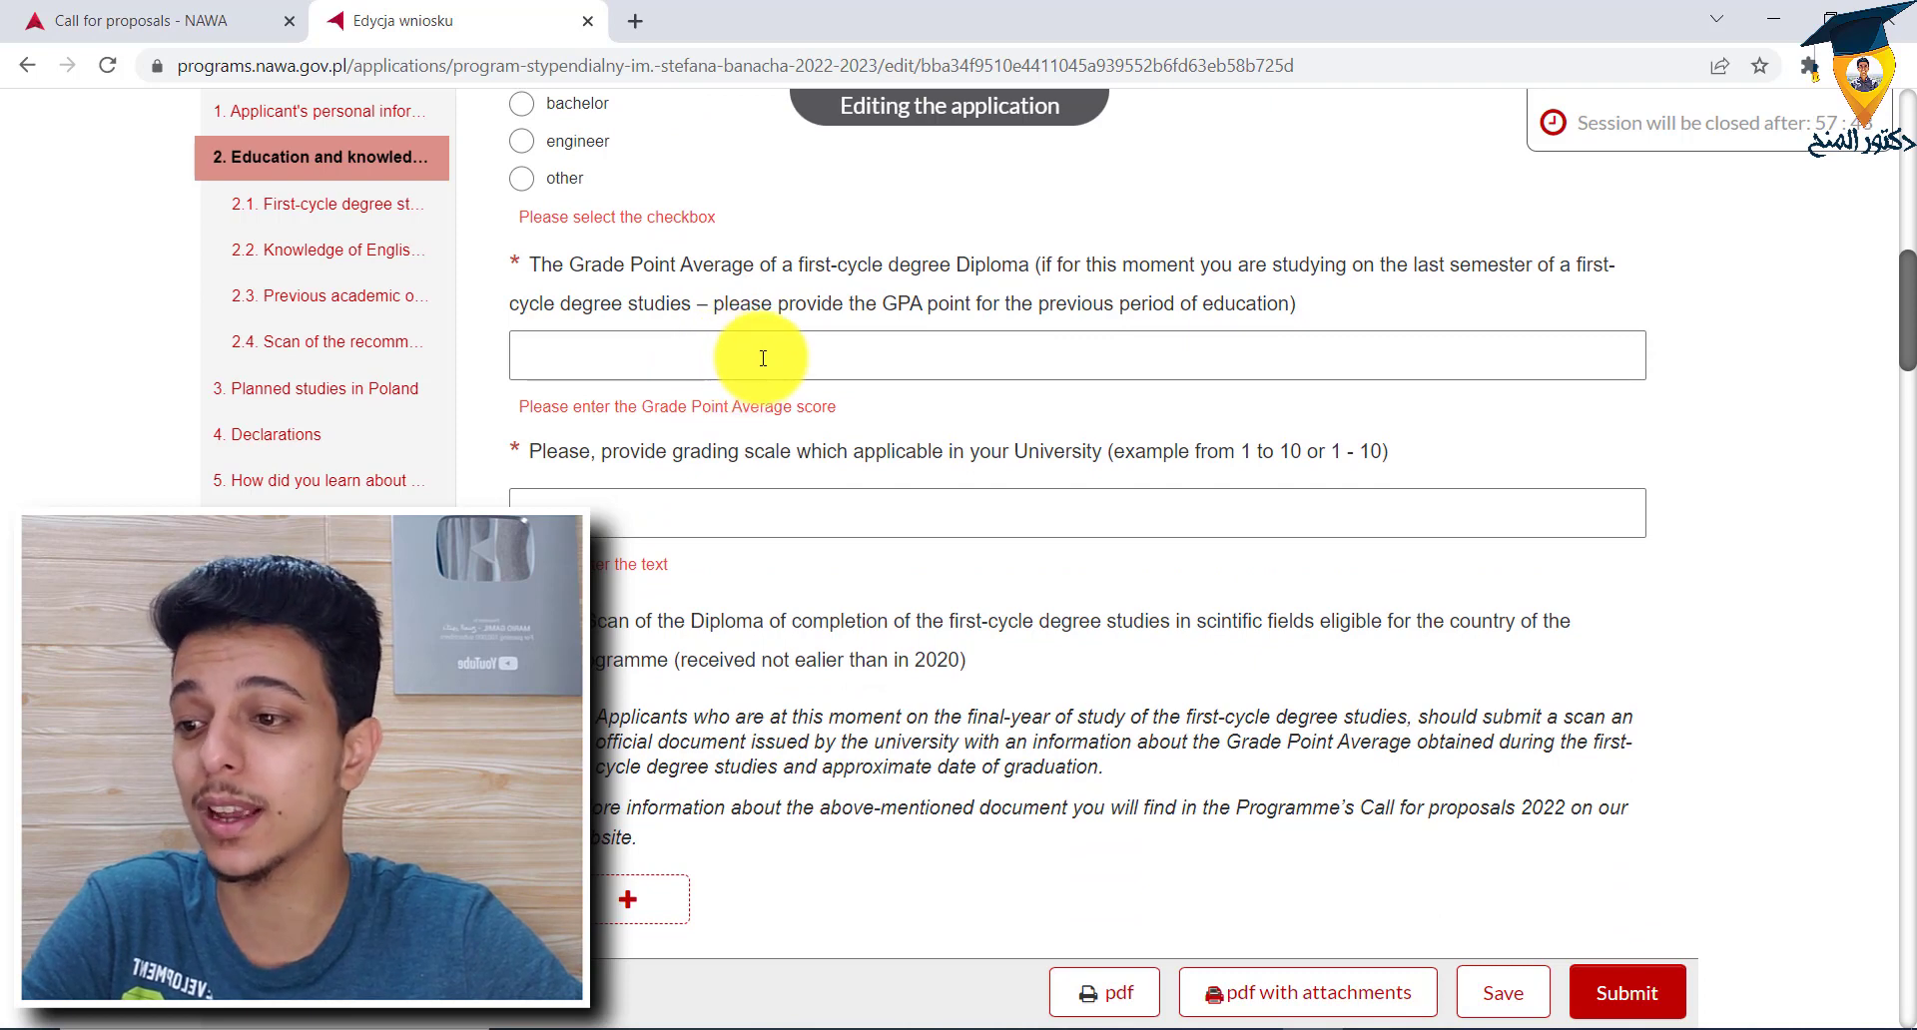
scroll(763, 358, down, 4)
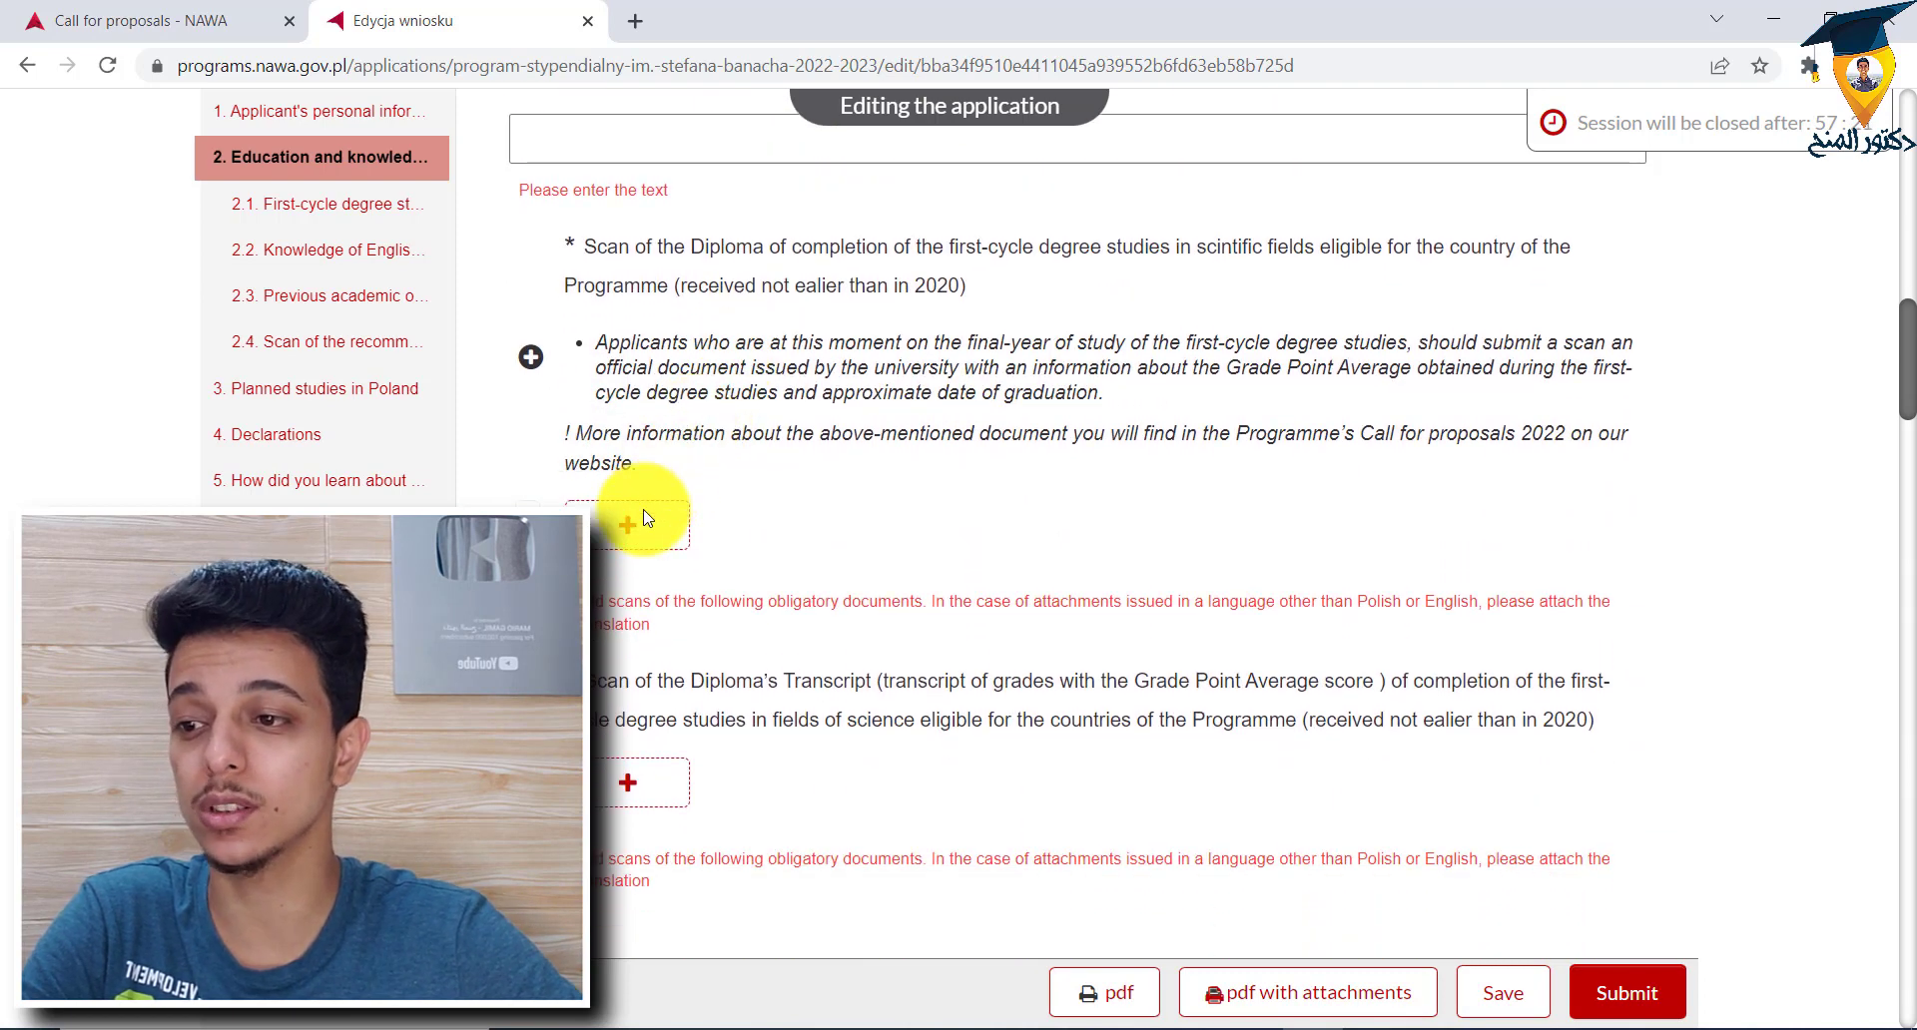
scroll(644, 517, down, 3)
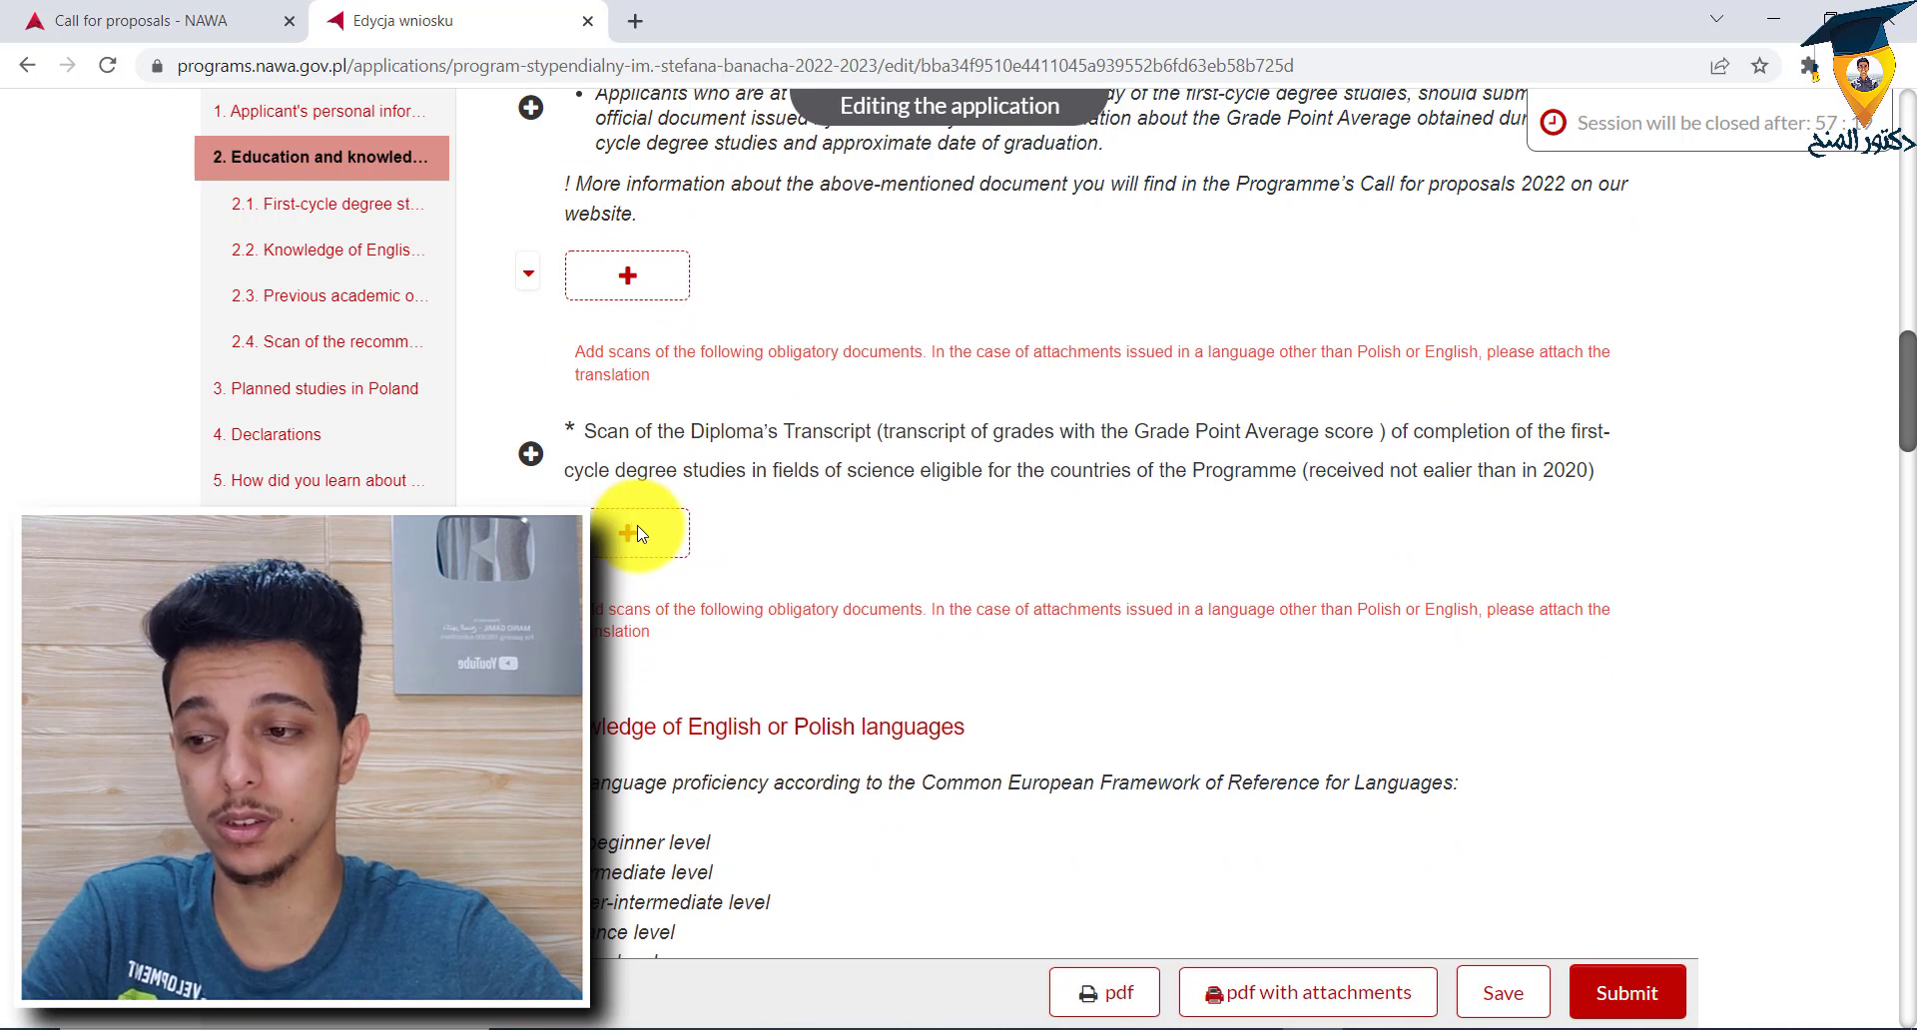
scroll(639, 535, down, 5)
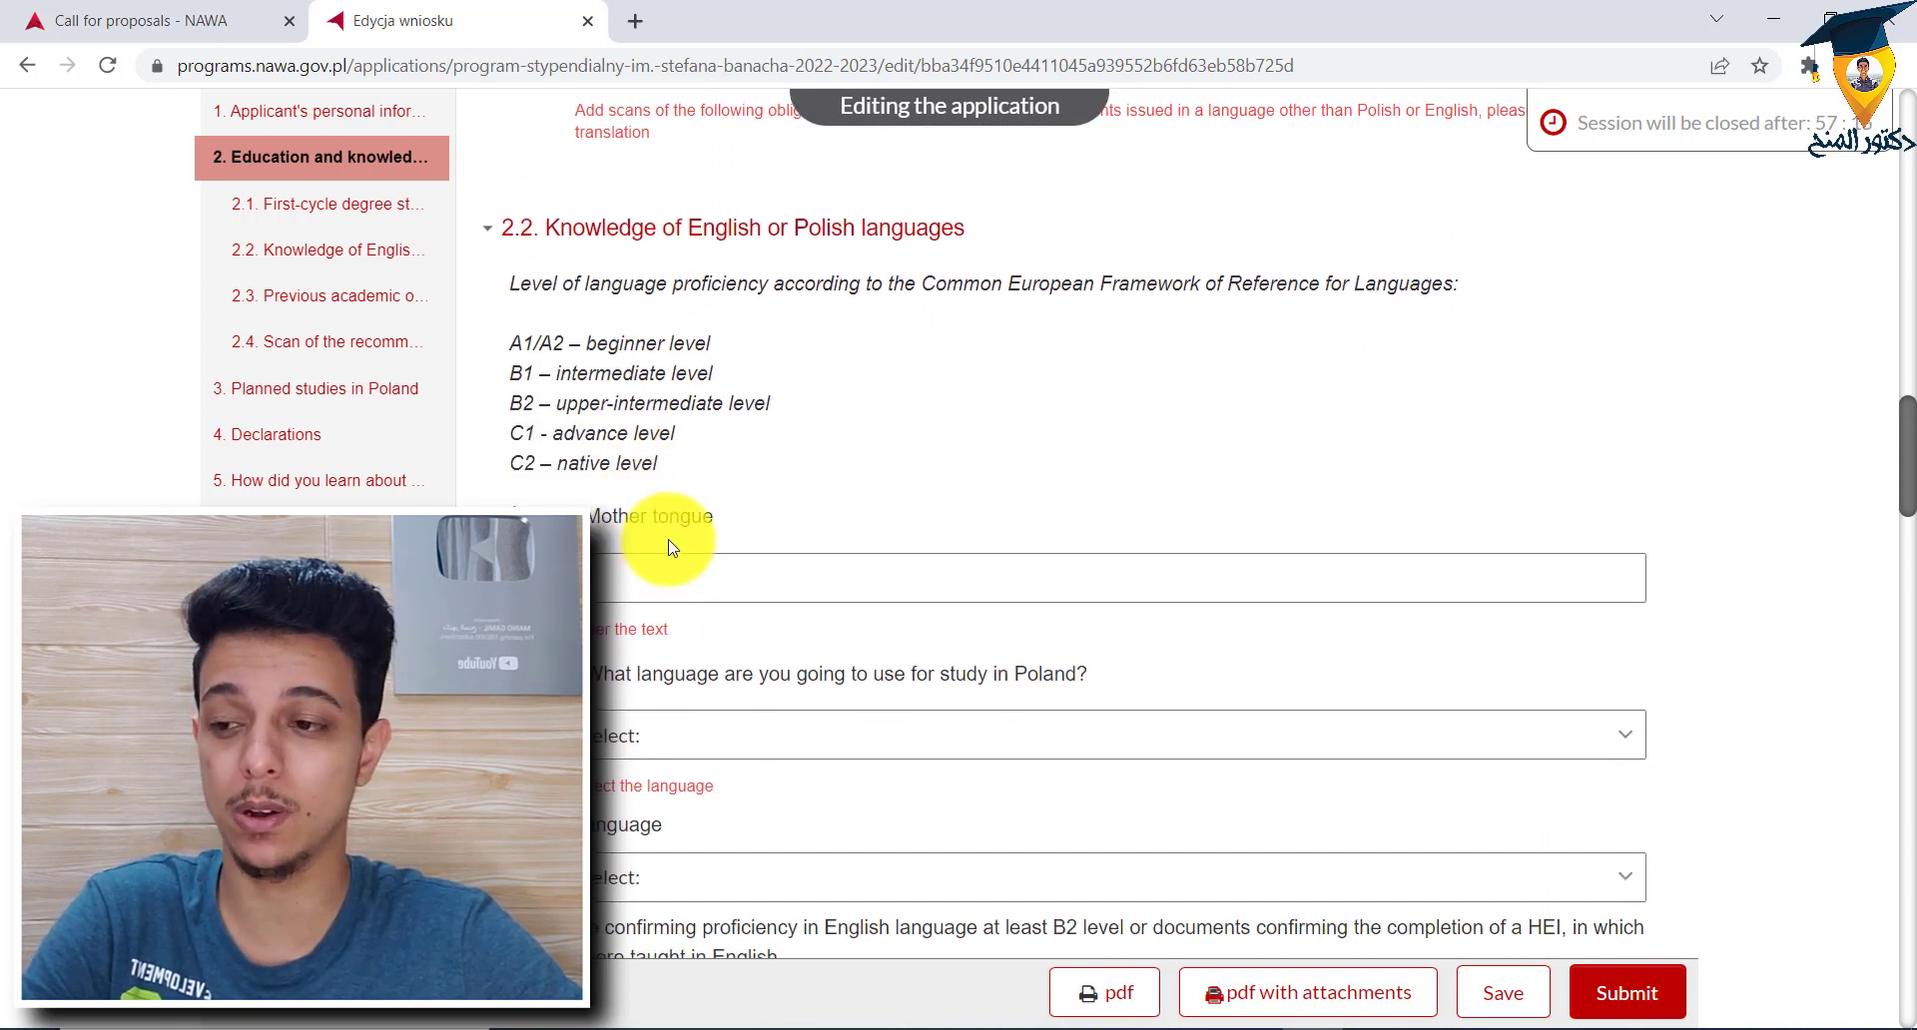
scroll(745, 563, up, 3)
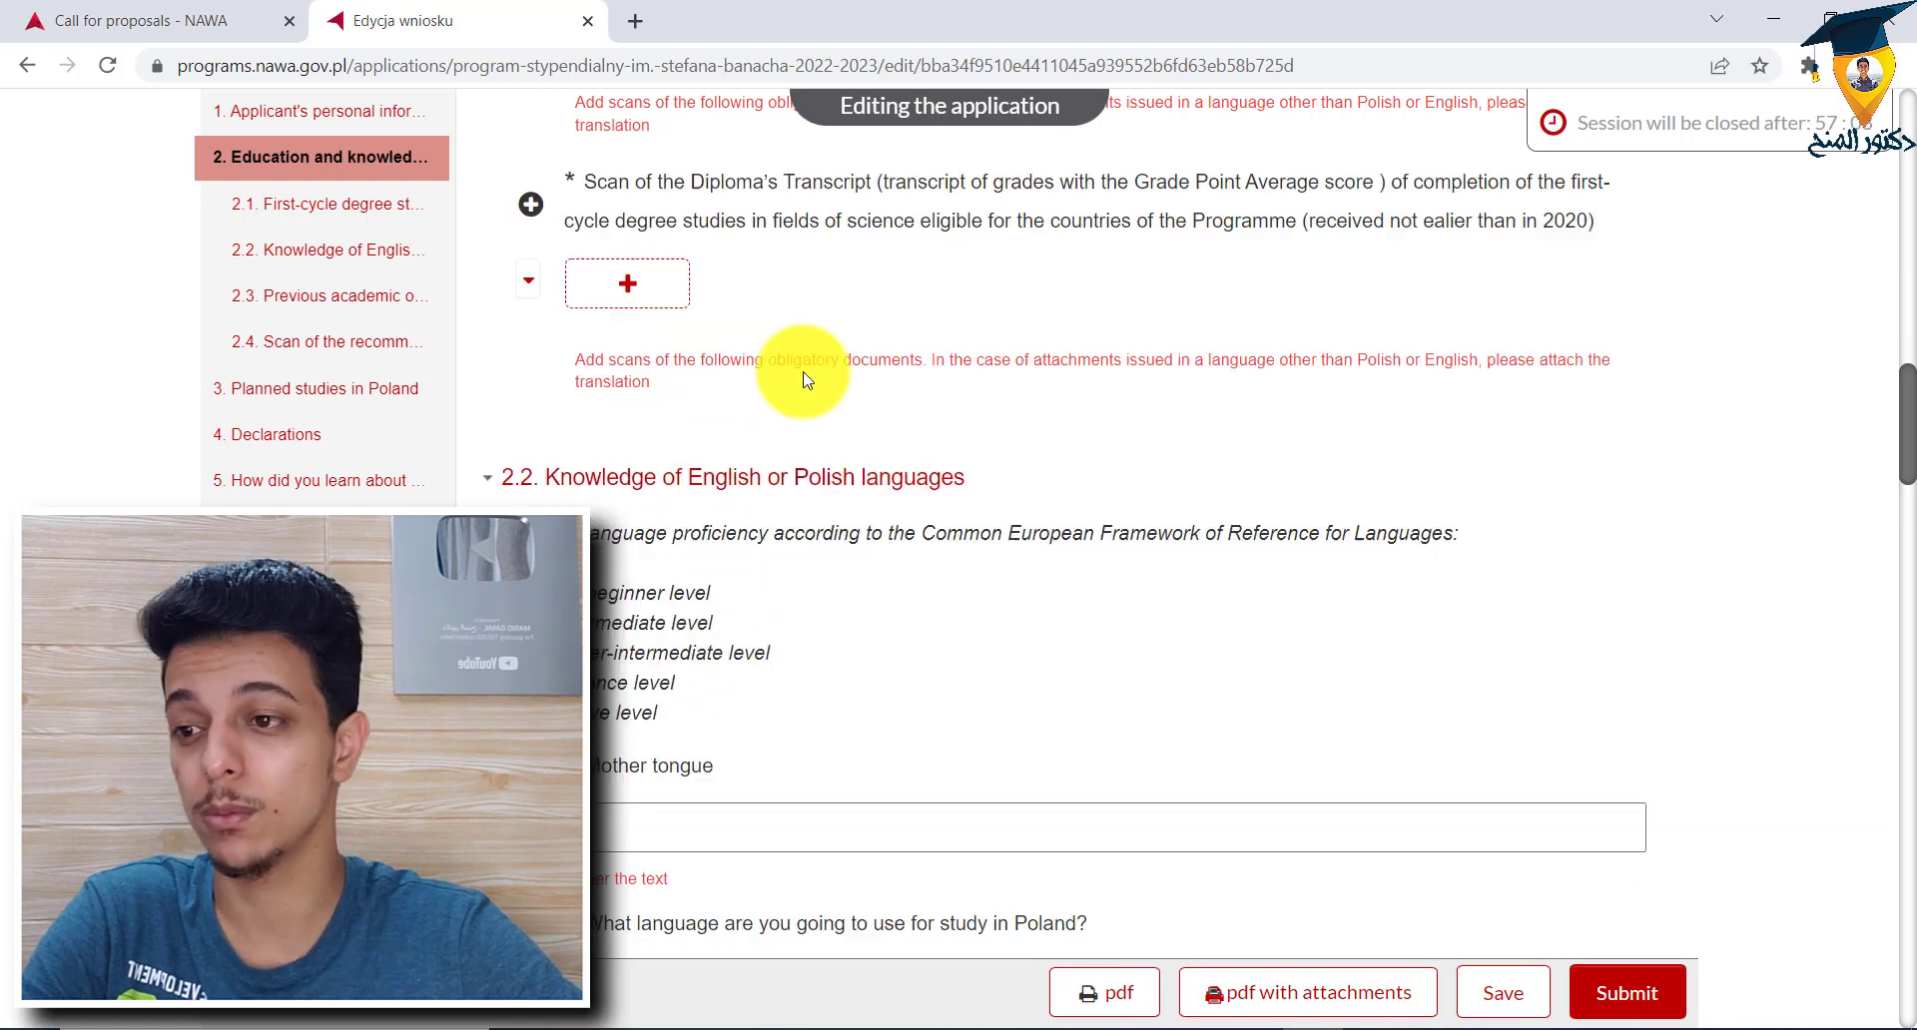
Step: In section 2.2, set the language for study in Poland to English and the English language level to B1
scroll(779, 394, down, 5)
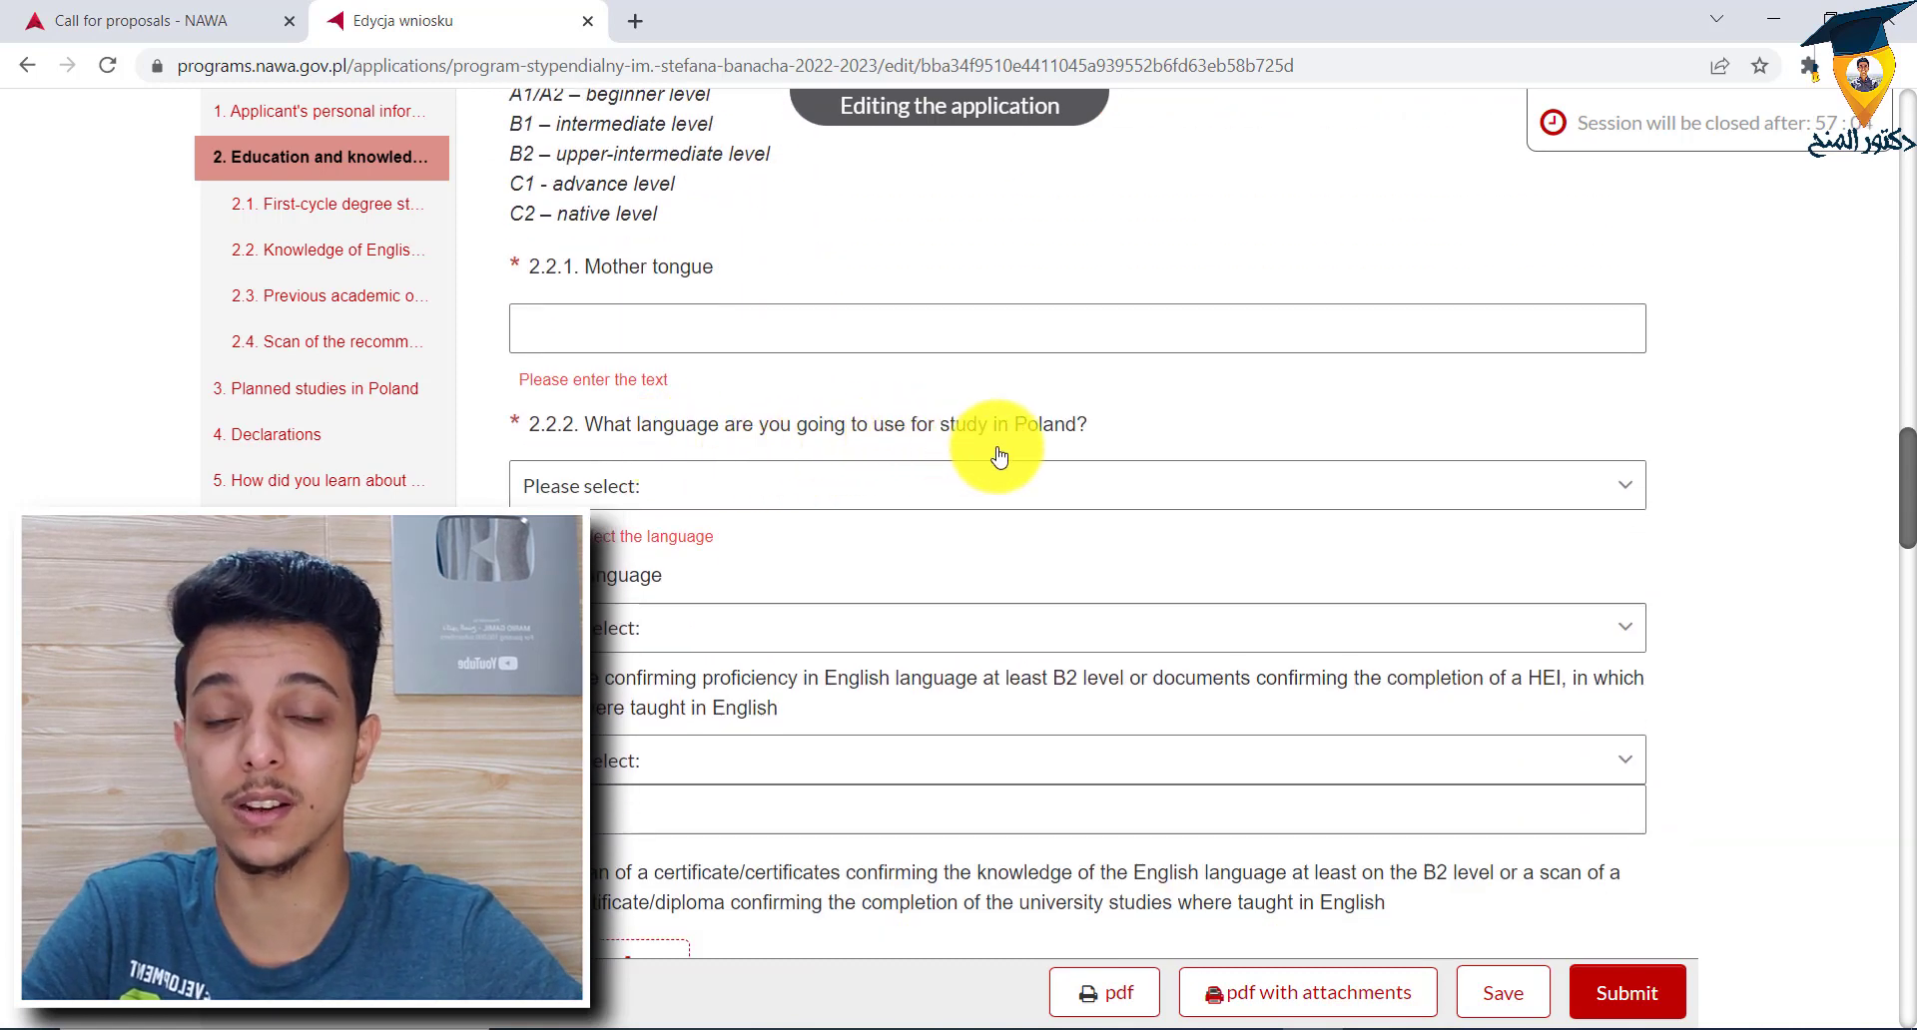
click(903, 485)
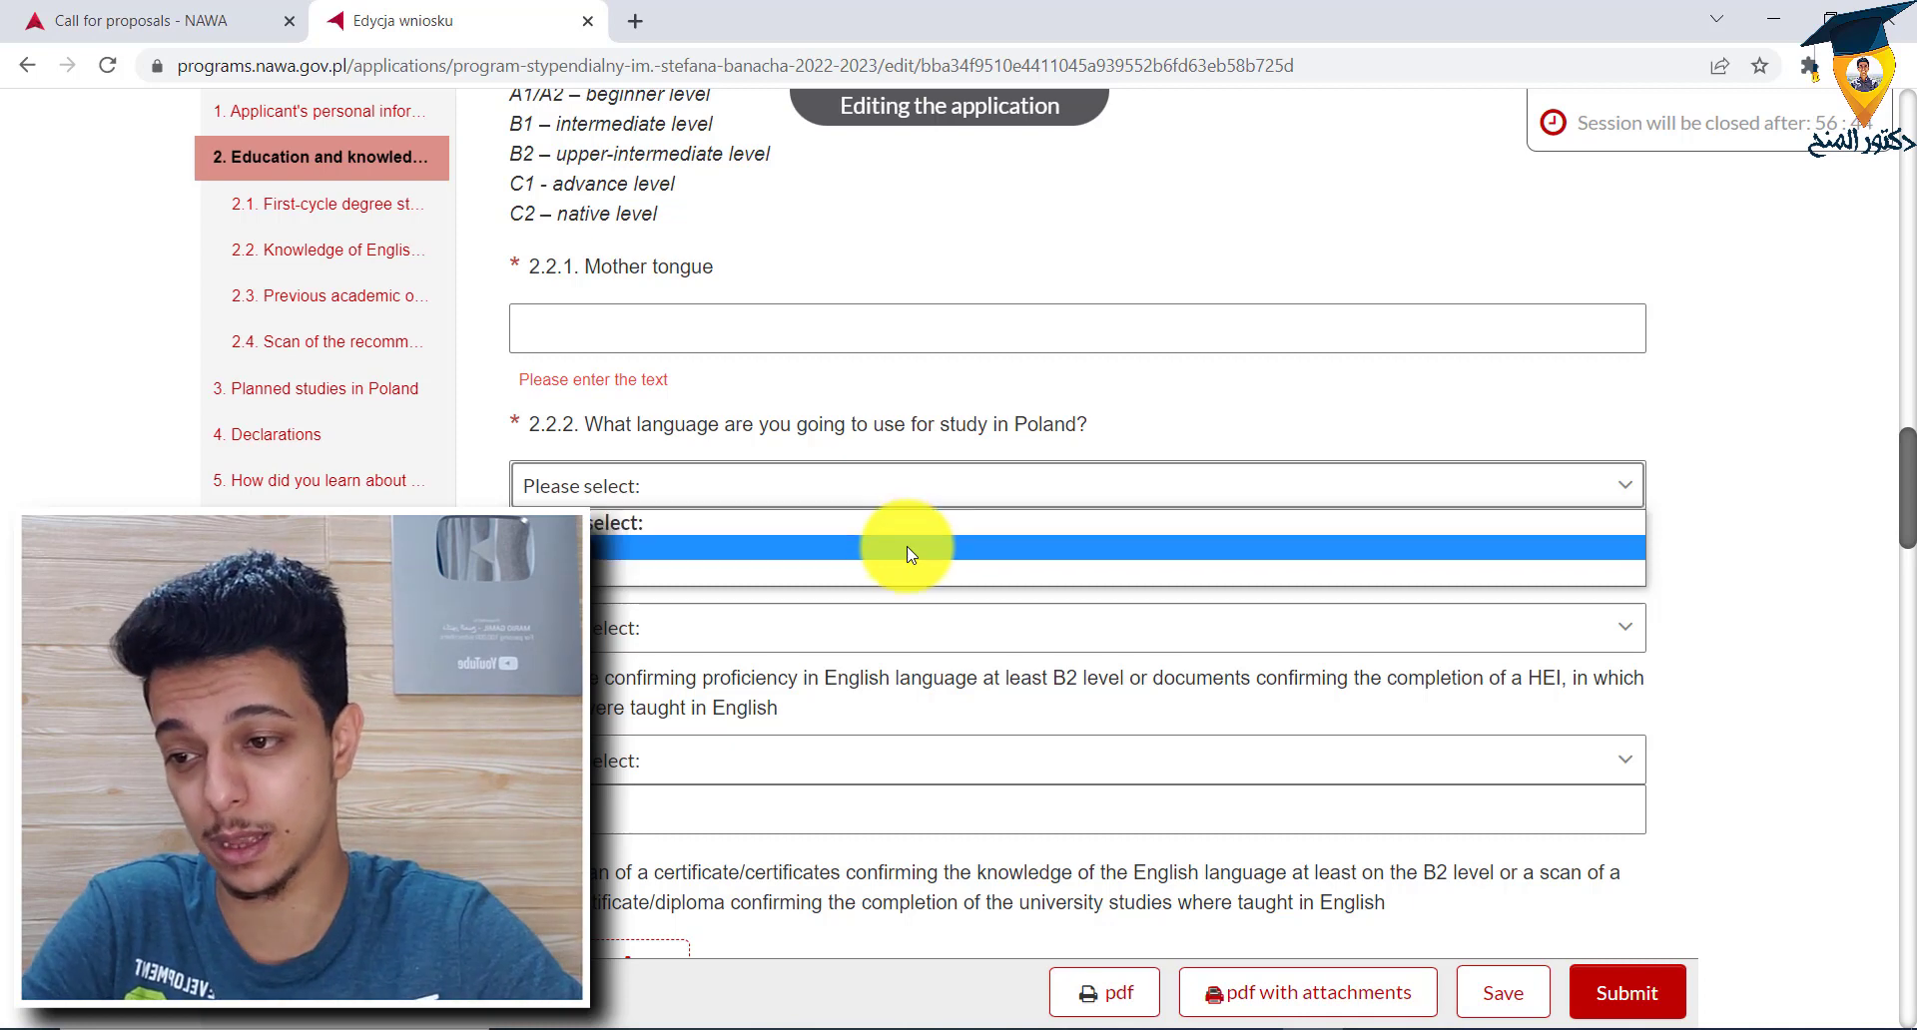
click(899, 549)
scroll(855, 398, down, 1)
scroll(856, 380, down, 4)
scroll(841, 364, up, 3)
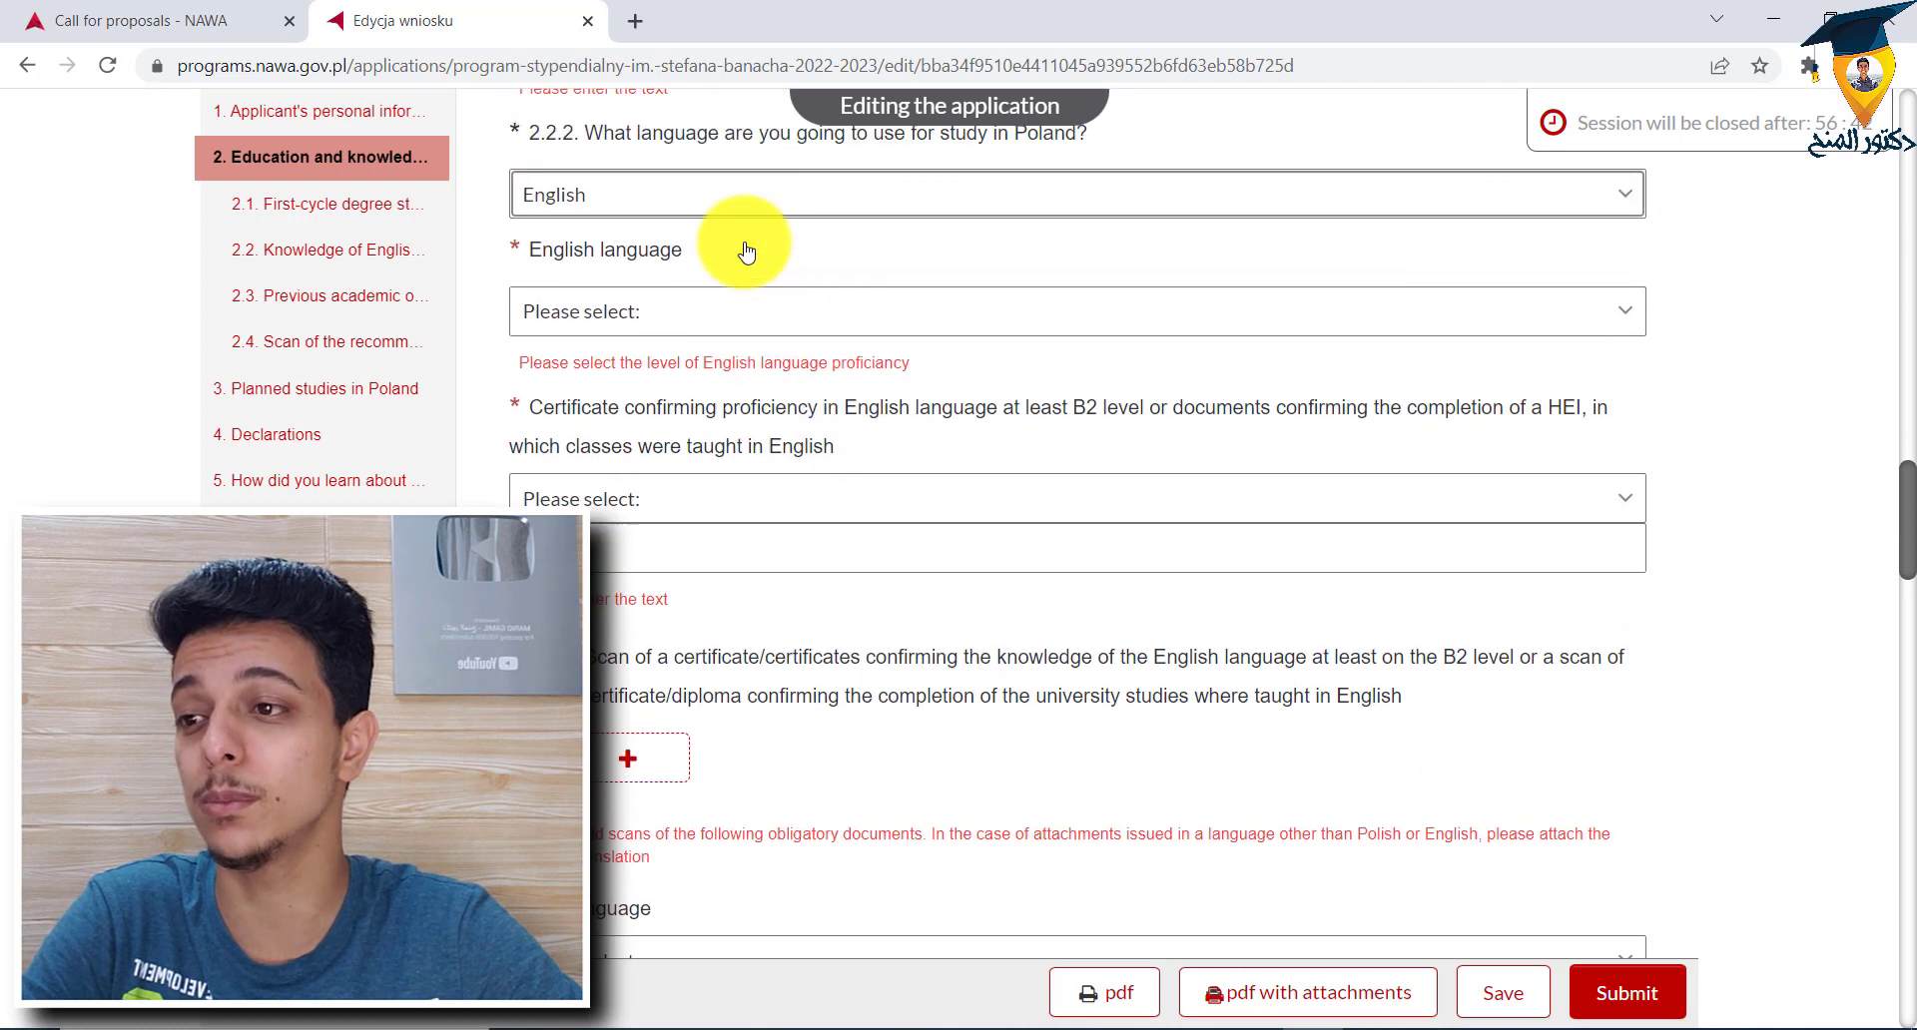
scroll(736, 364, down, 1)
click(737, 364)
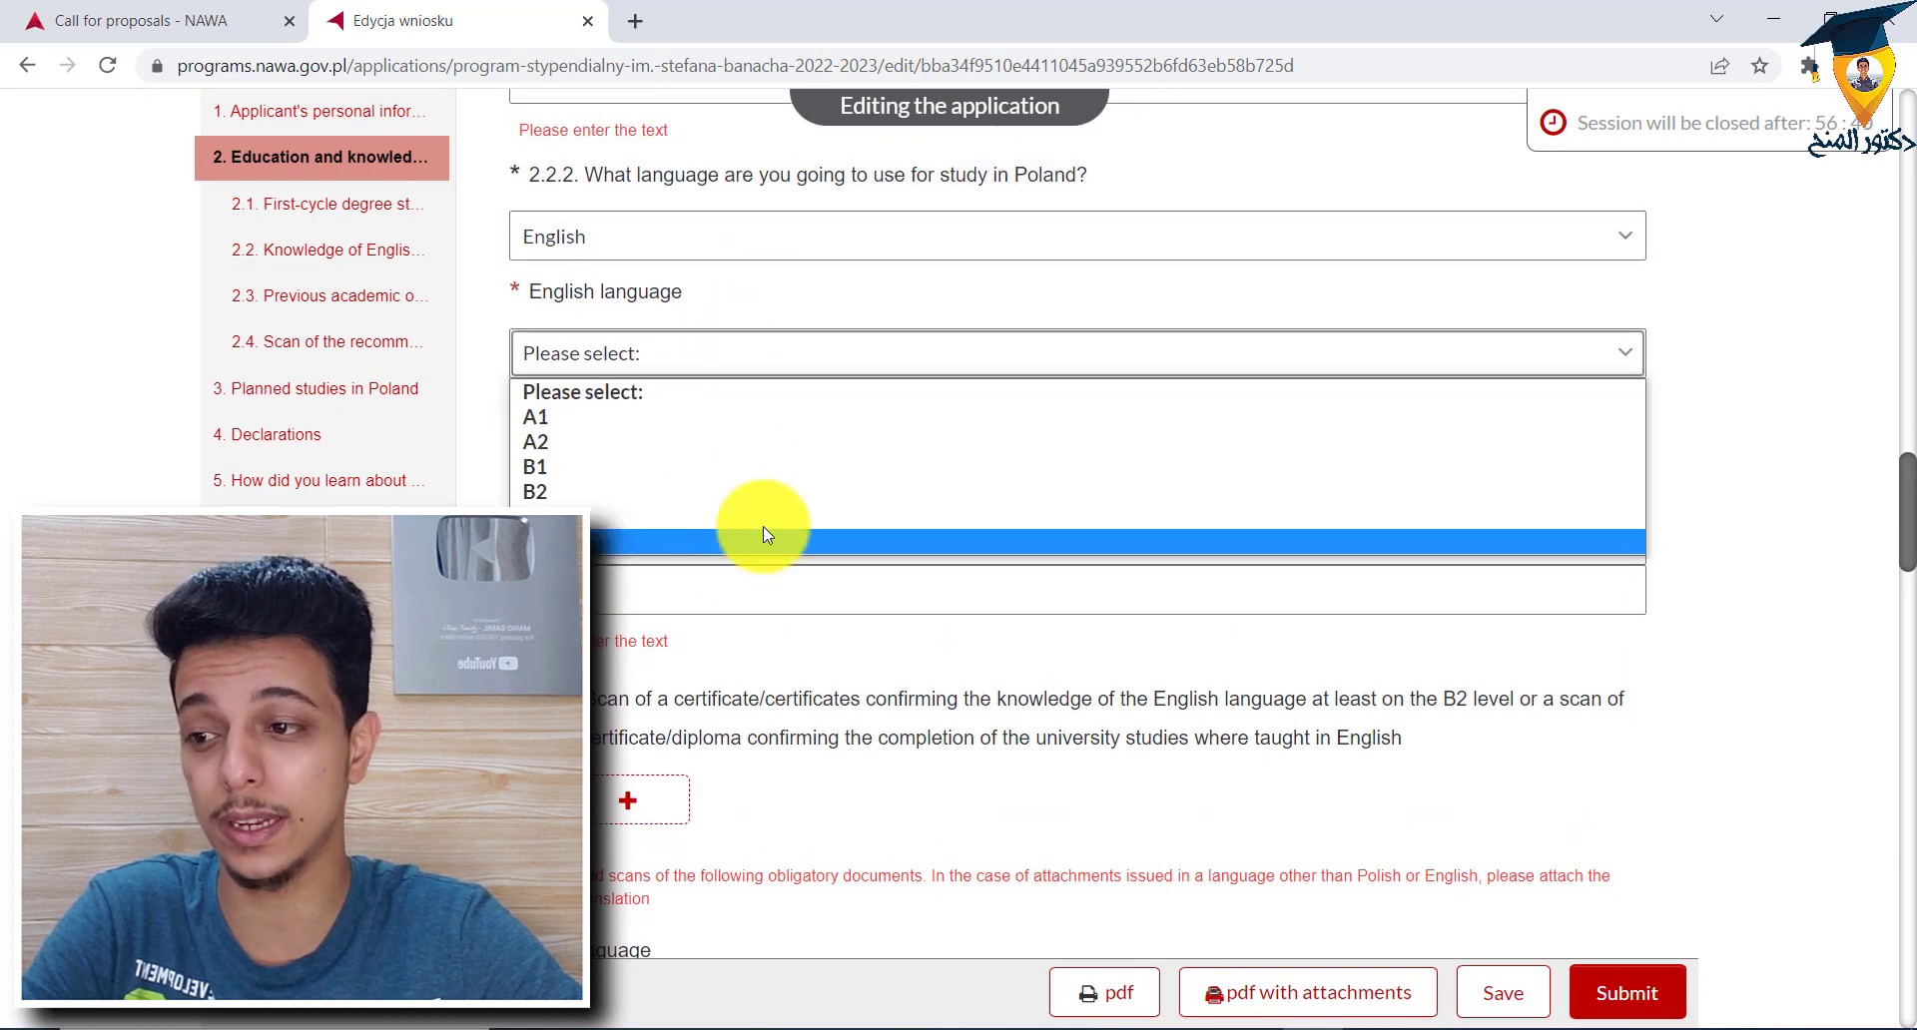
click(718, 465)
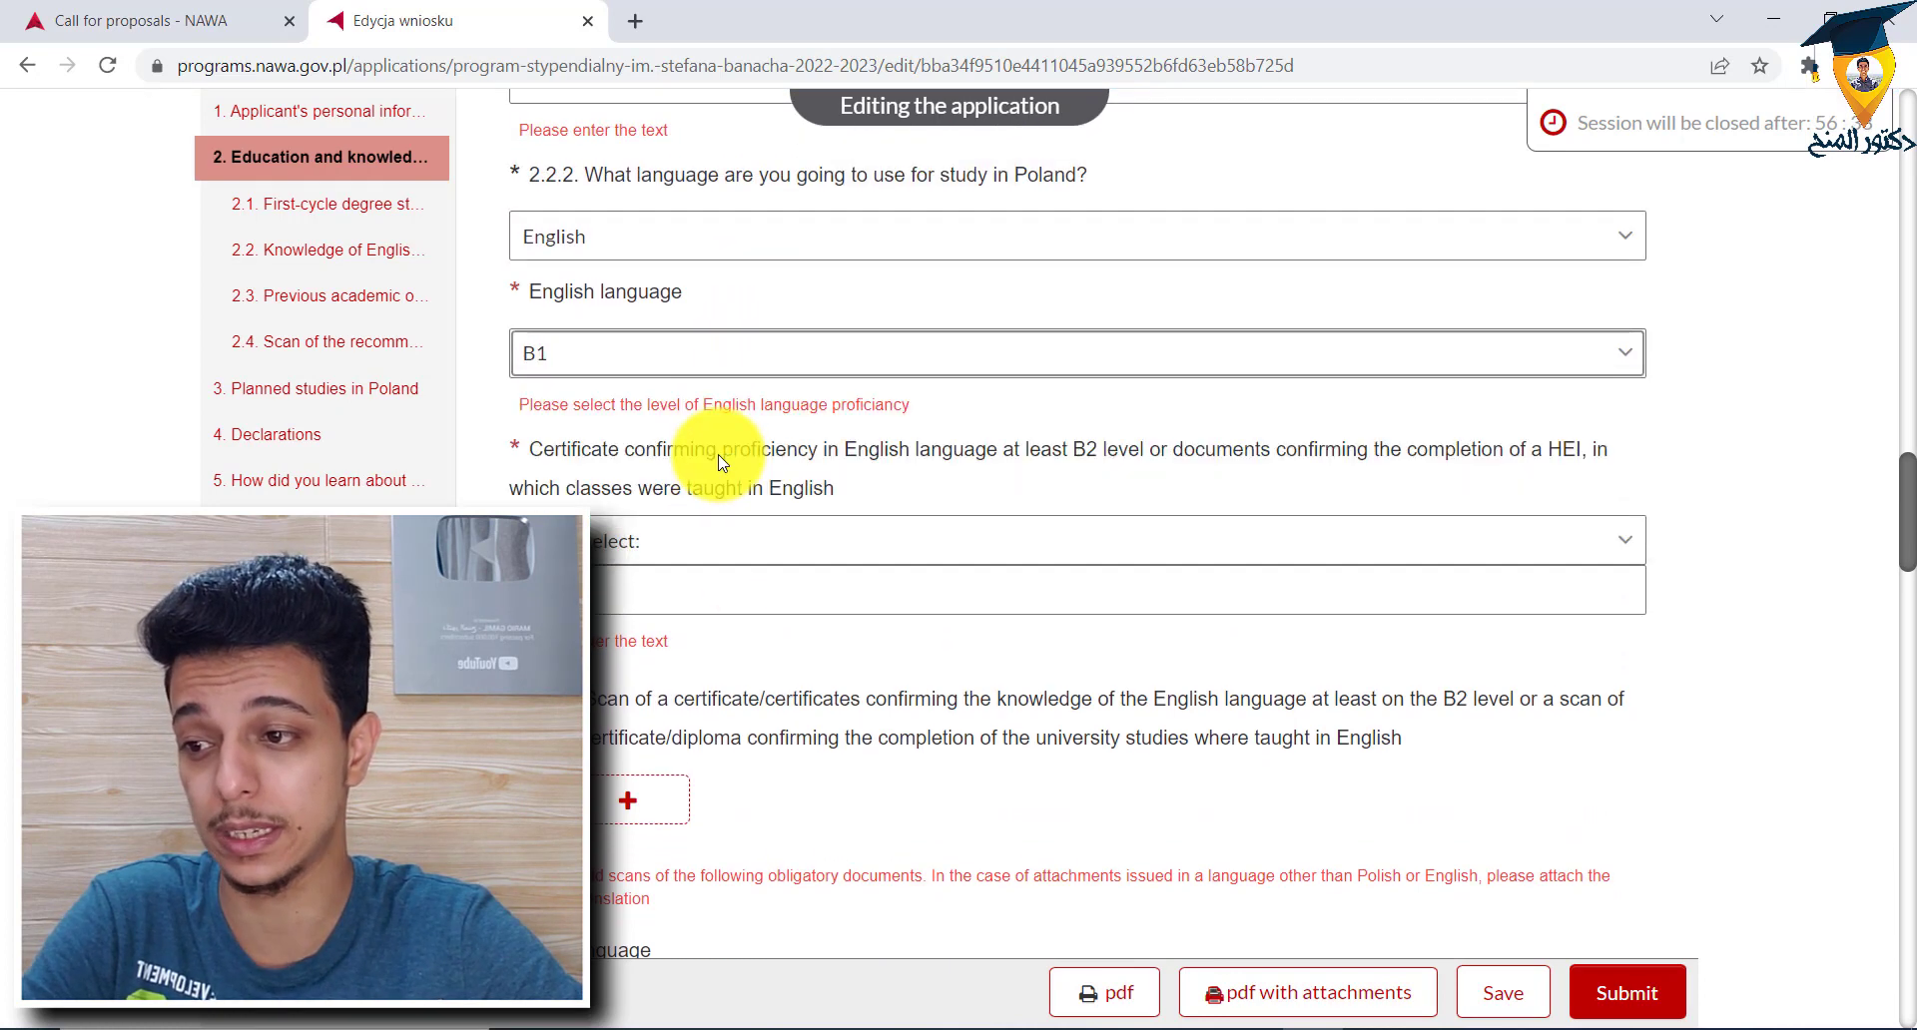
Step: Choose Other as the certificate confirming English language proficiency
scroll(704, 430, down, 1)
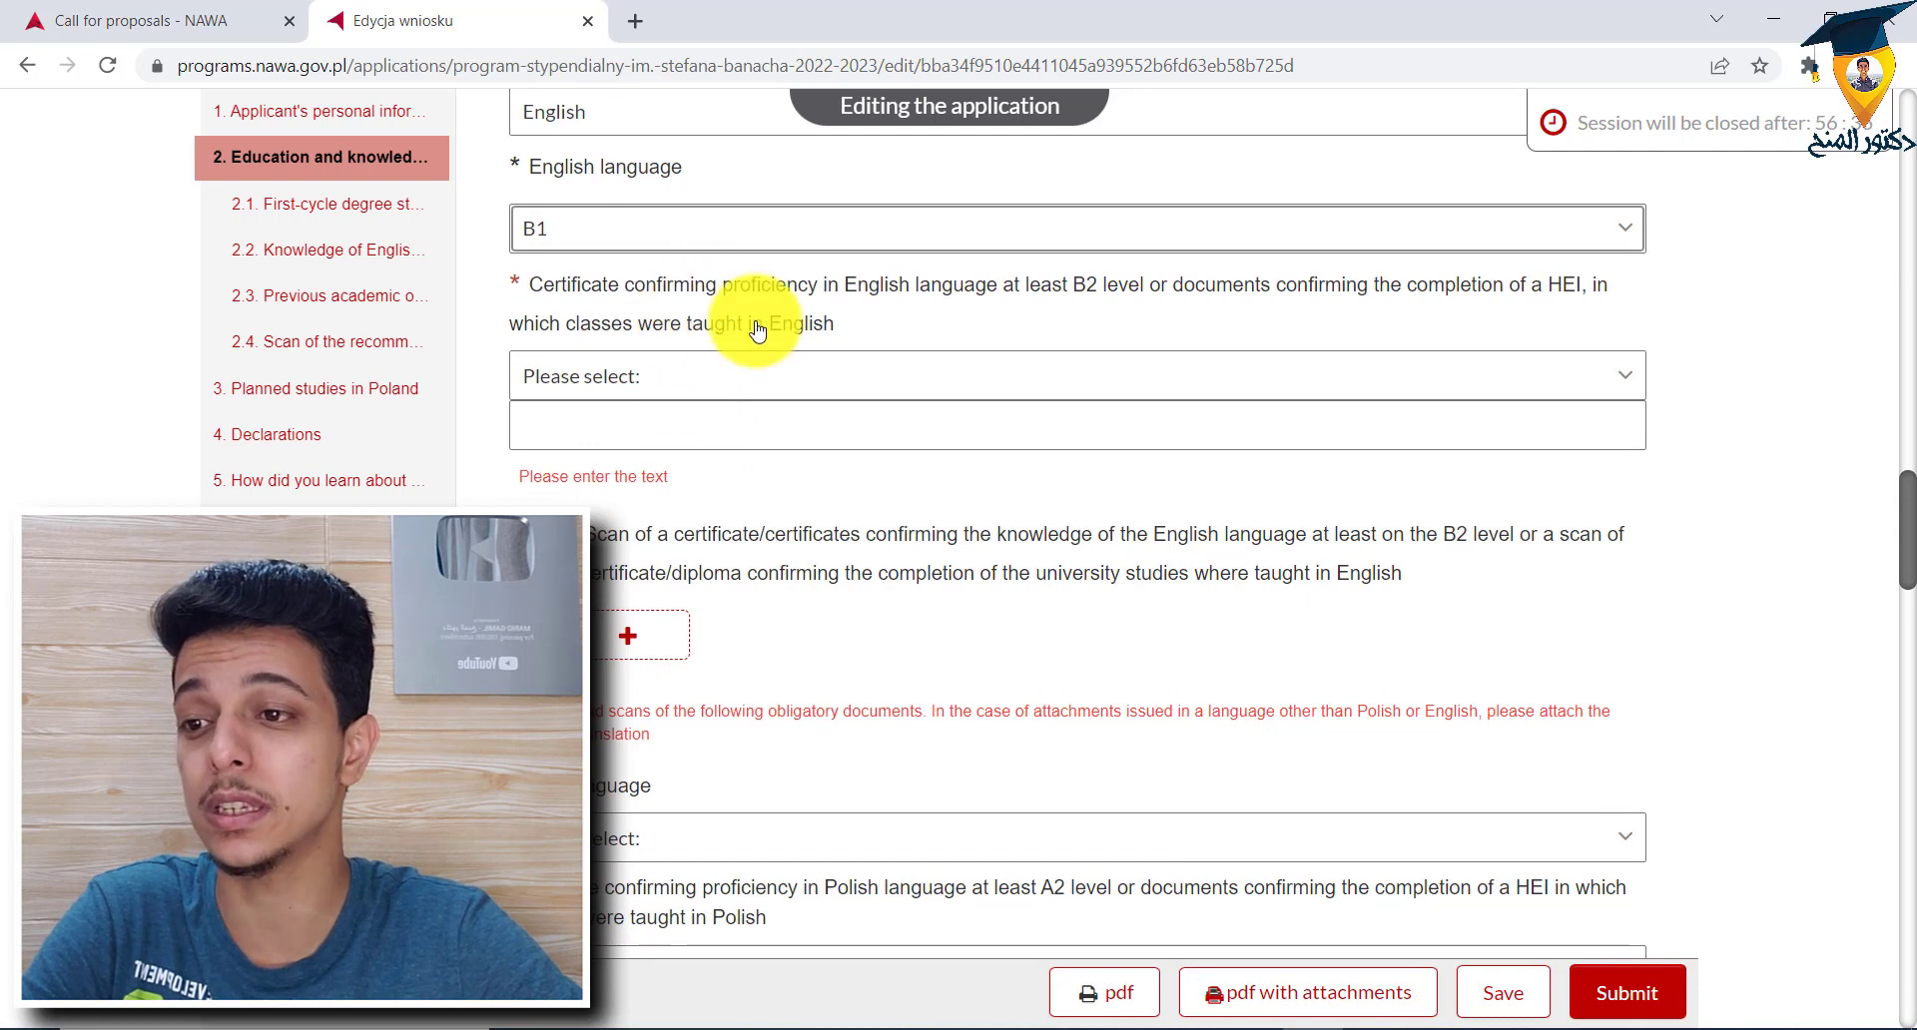
click(773, 377)
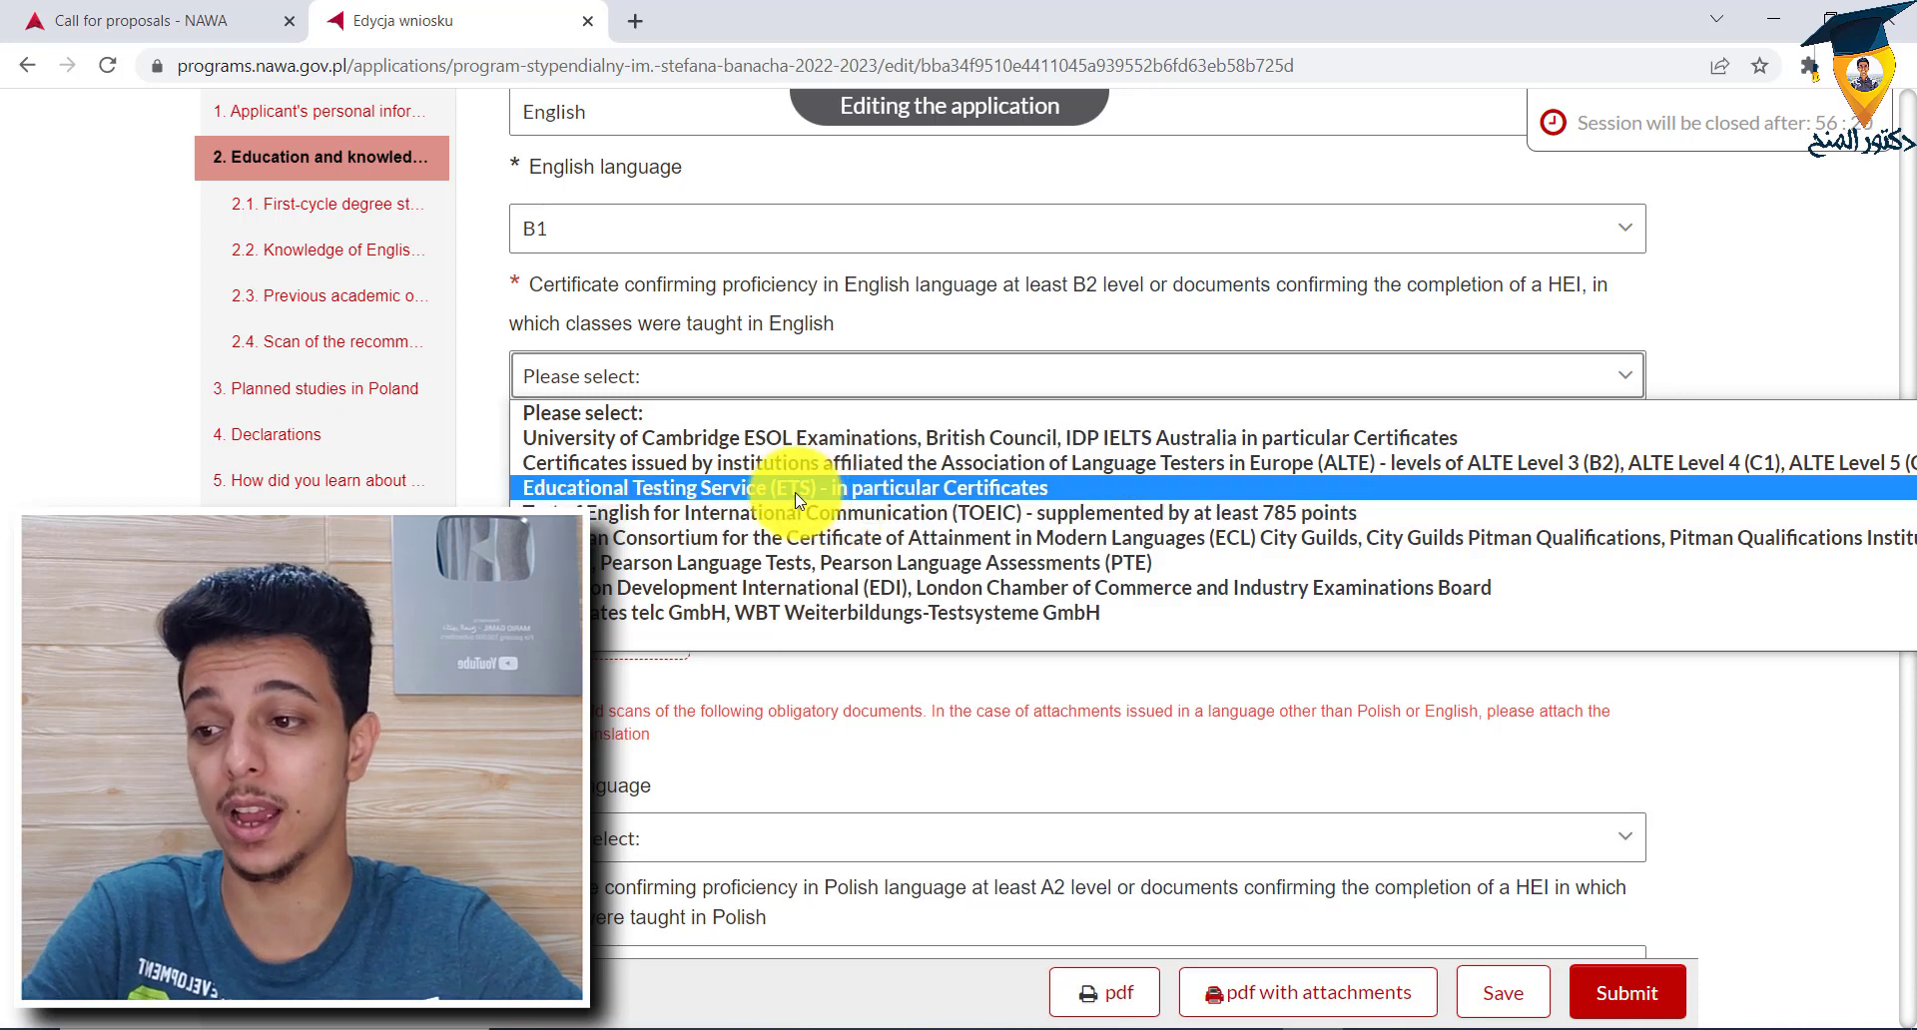
click(713, 631)
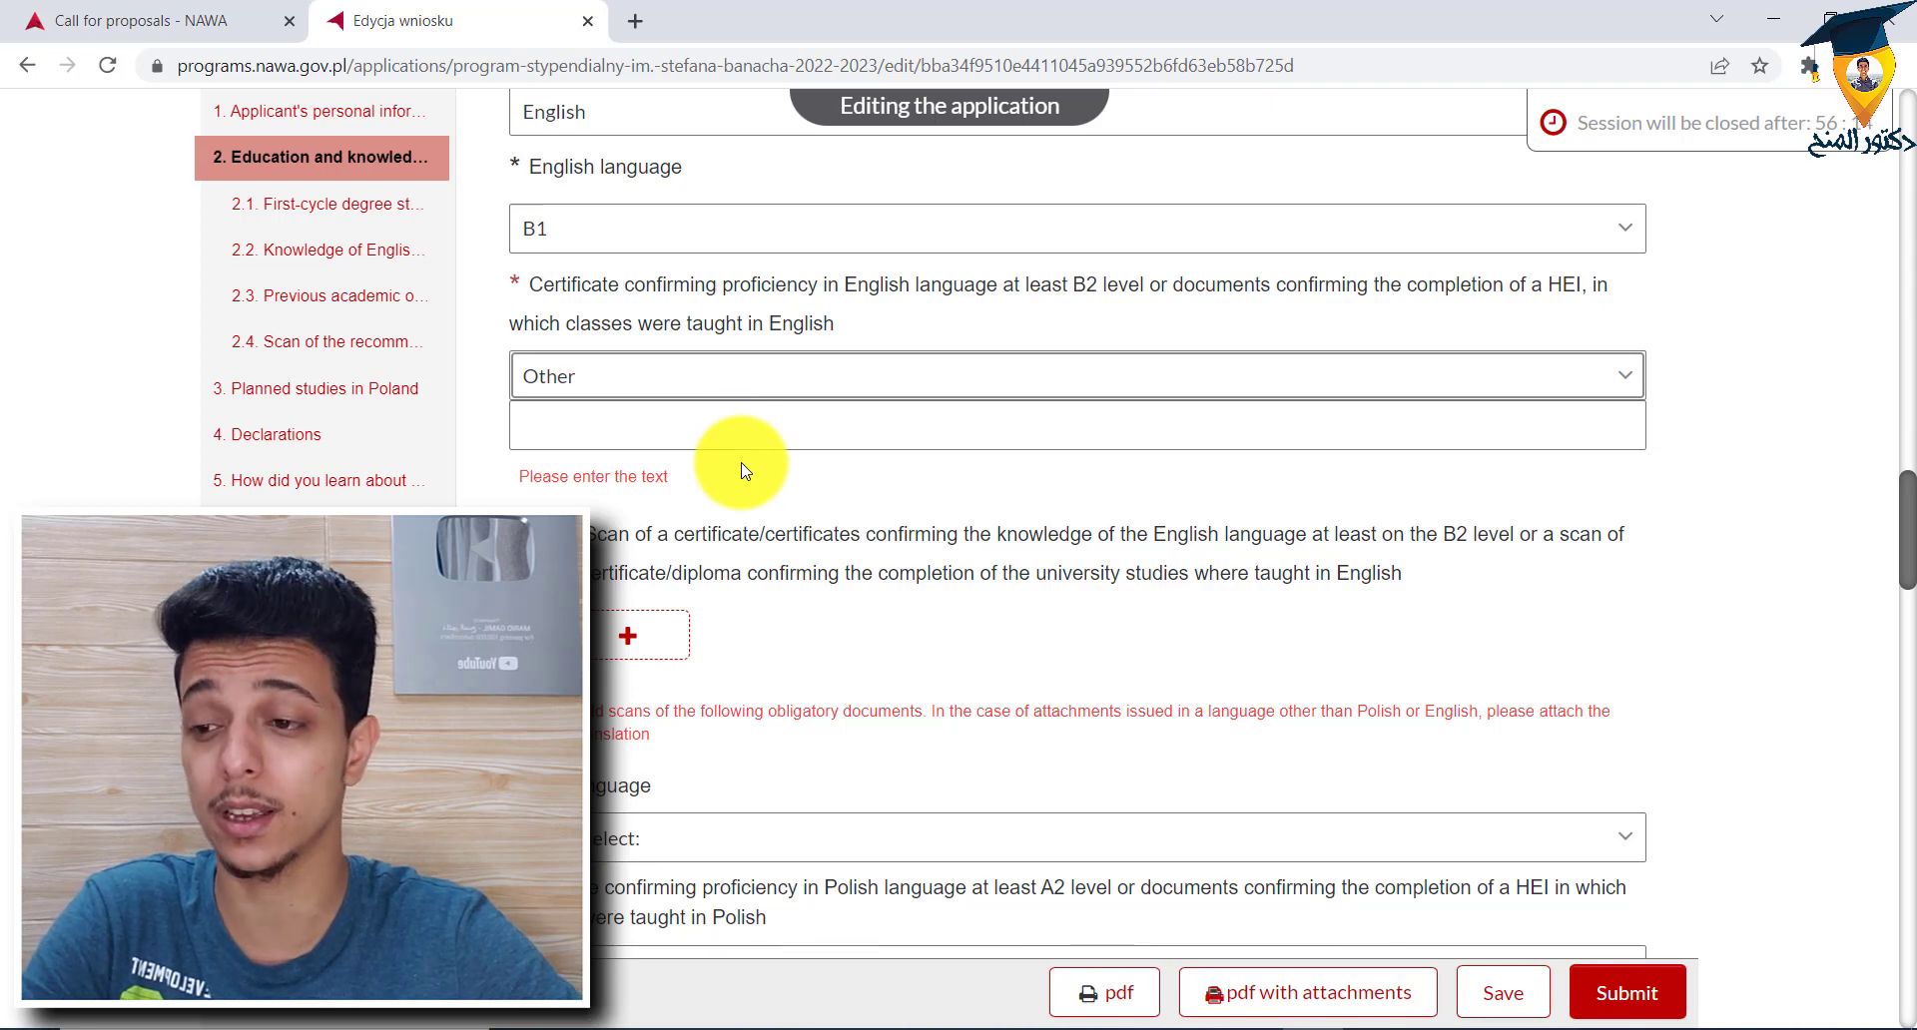
Step: Review the English certificate scan upload and the Polish language level, certificate and scan fields
scroll(739, 487, down, 1)
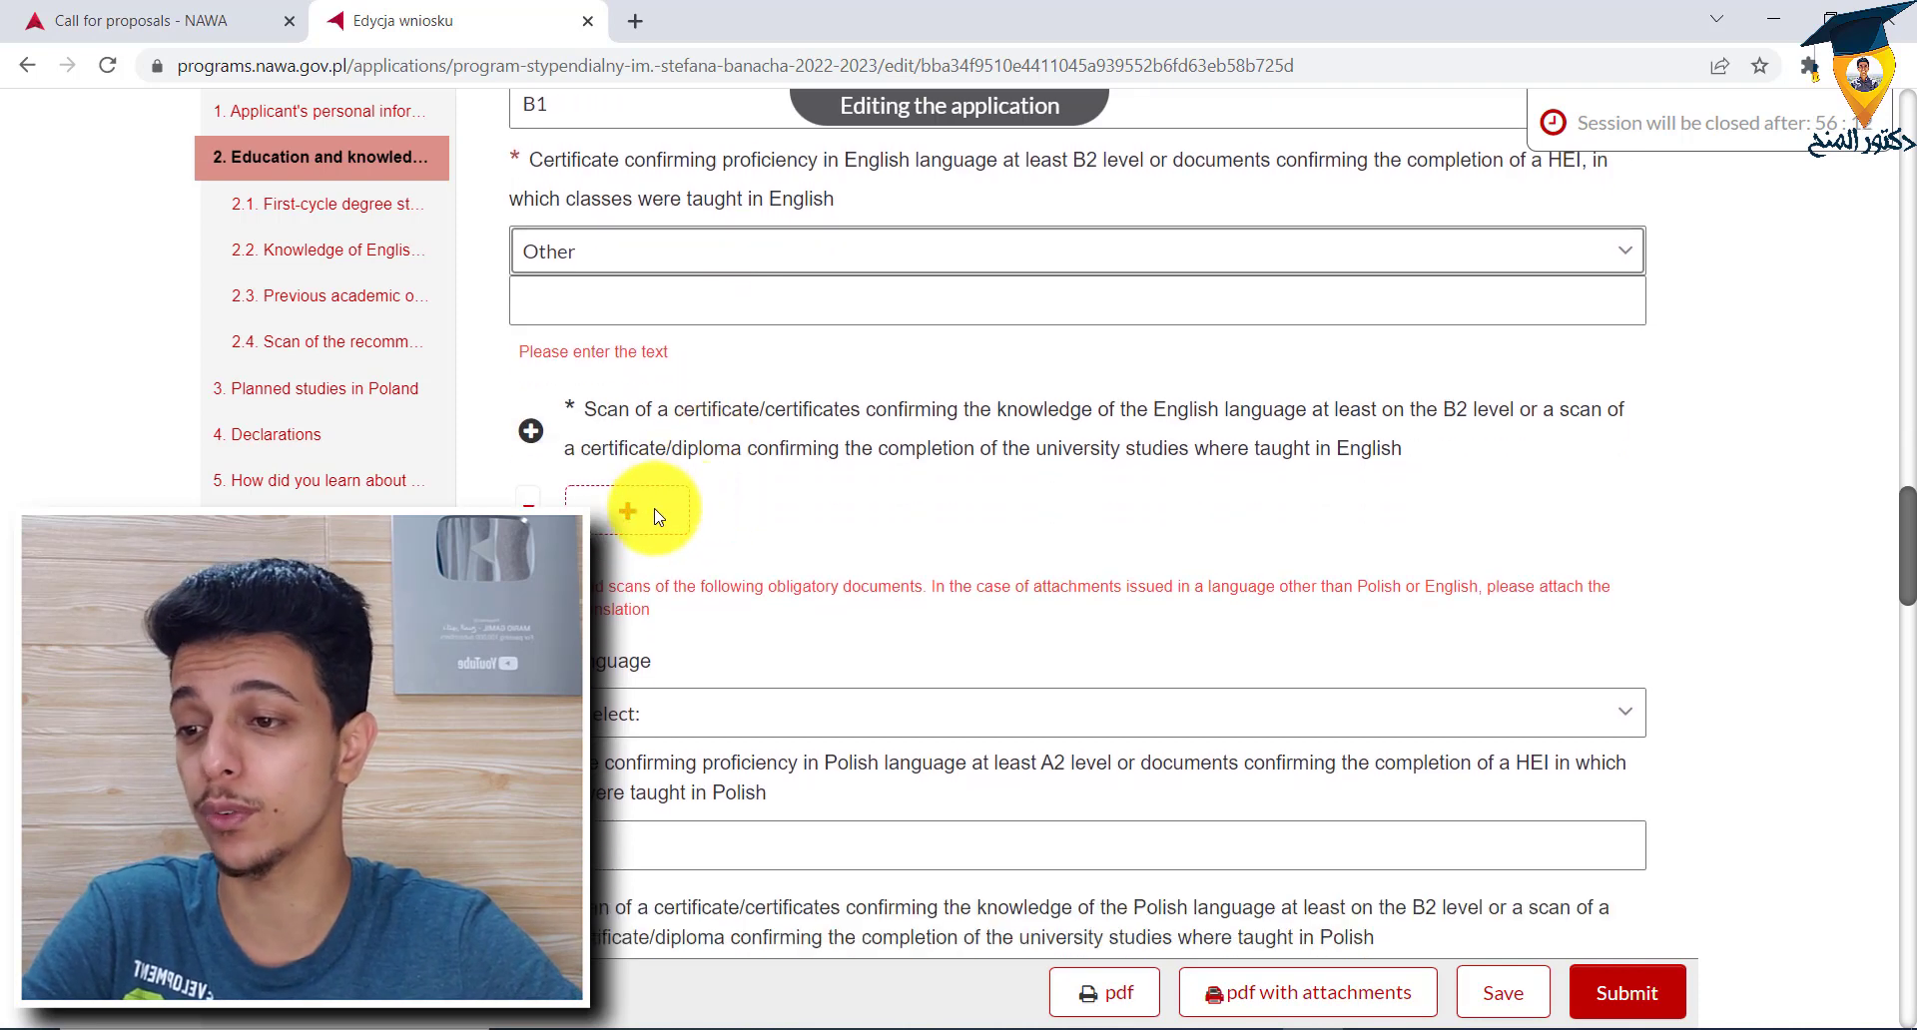
scroll(659, 514, down, 3)
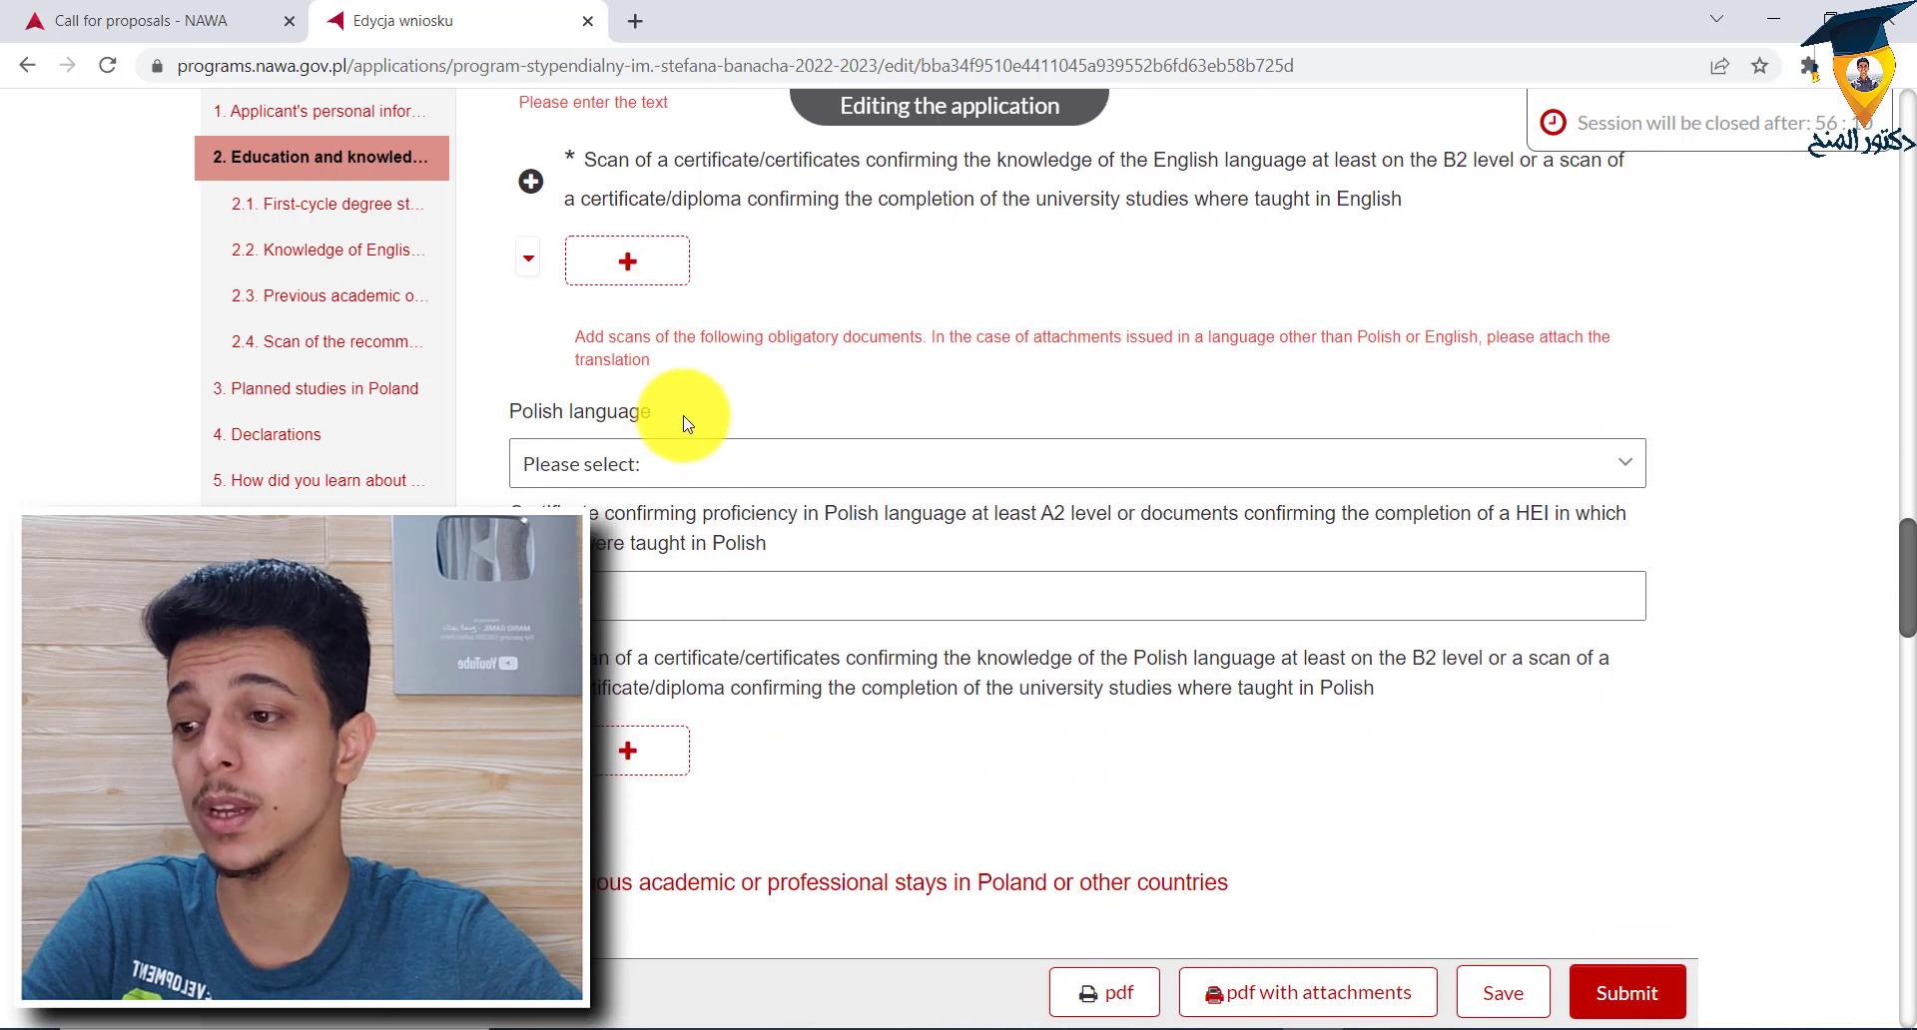
scroll(719, 418, down, 1)
scroll(706, 389, up, 1)
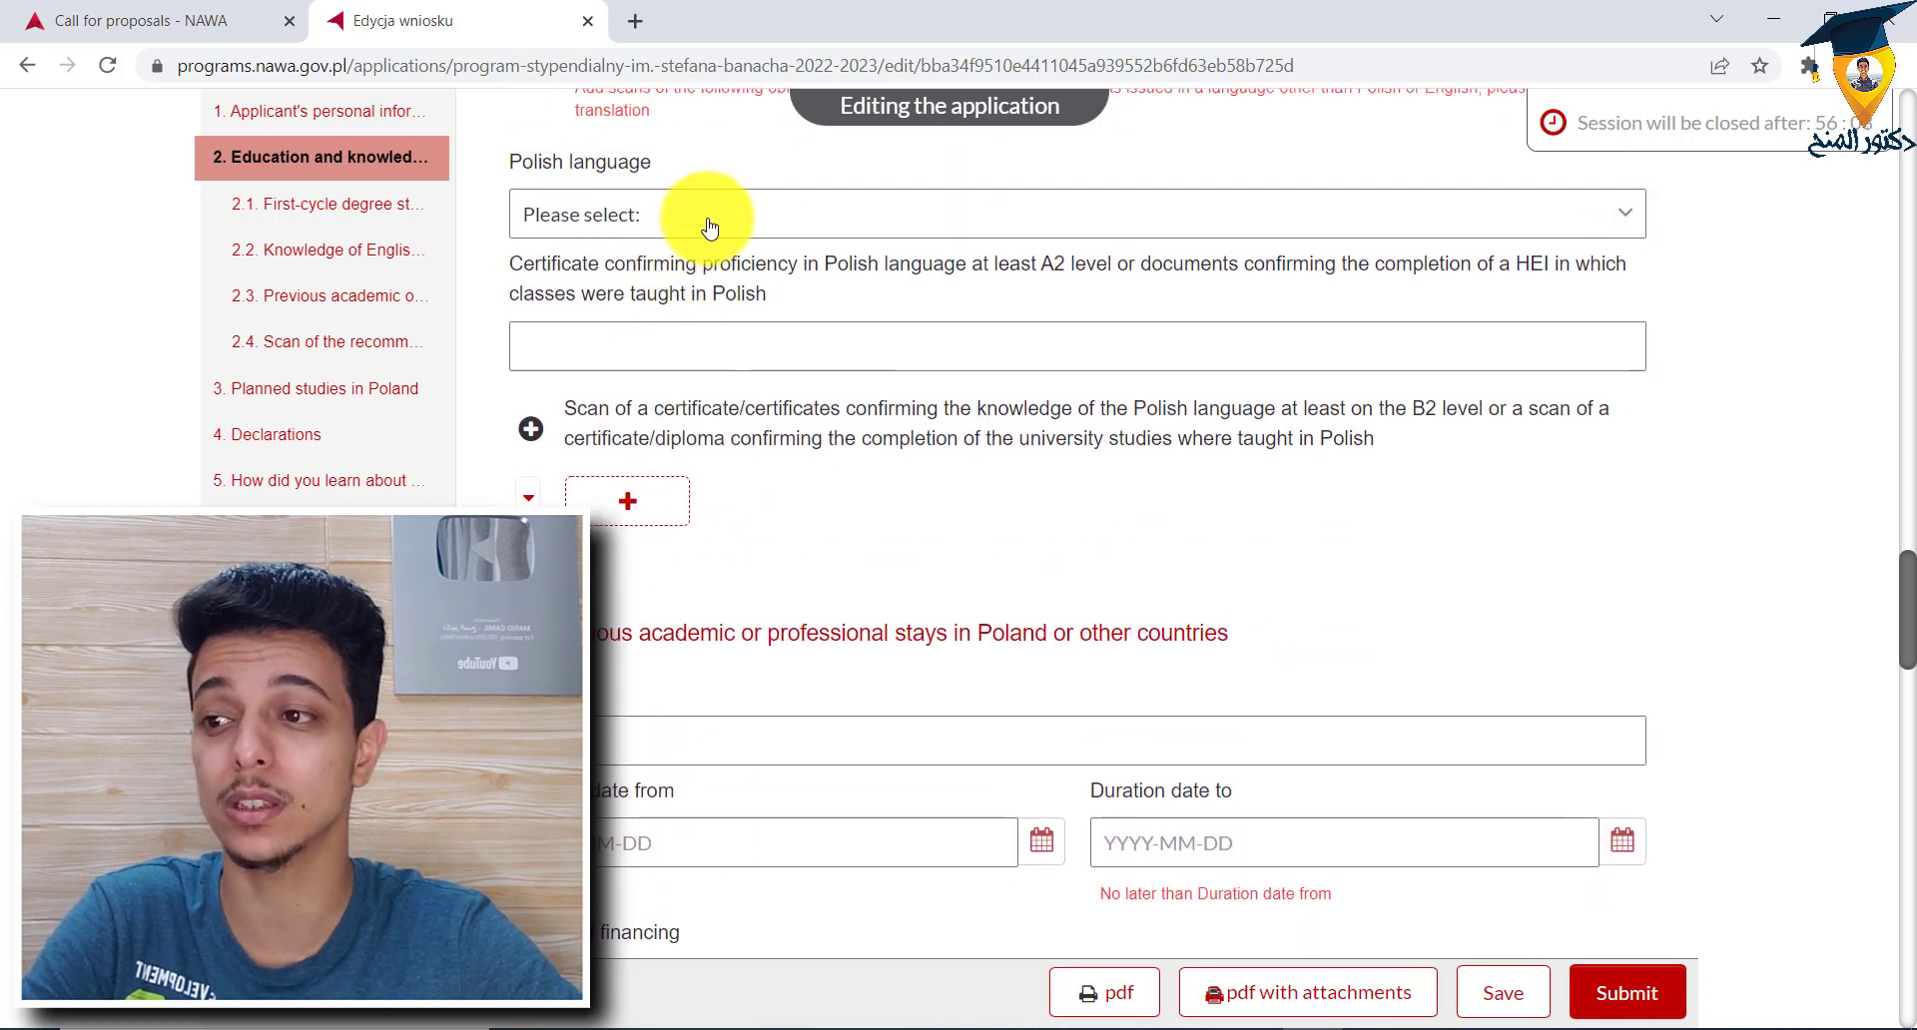
scroll(706, 334, down, 1)
scroll(739, 237, up, 2)
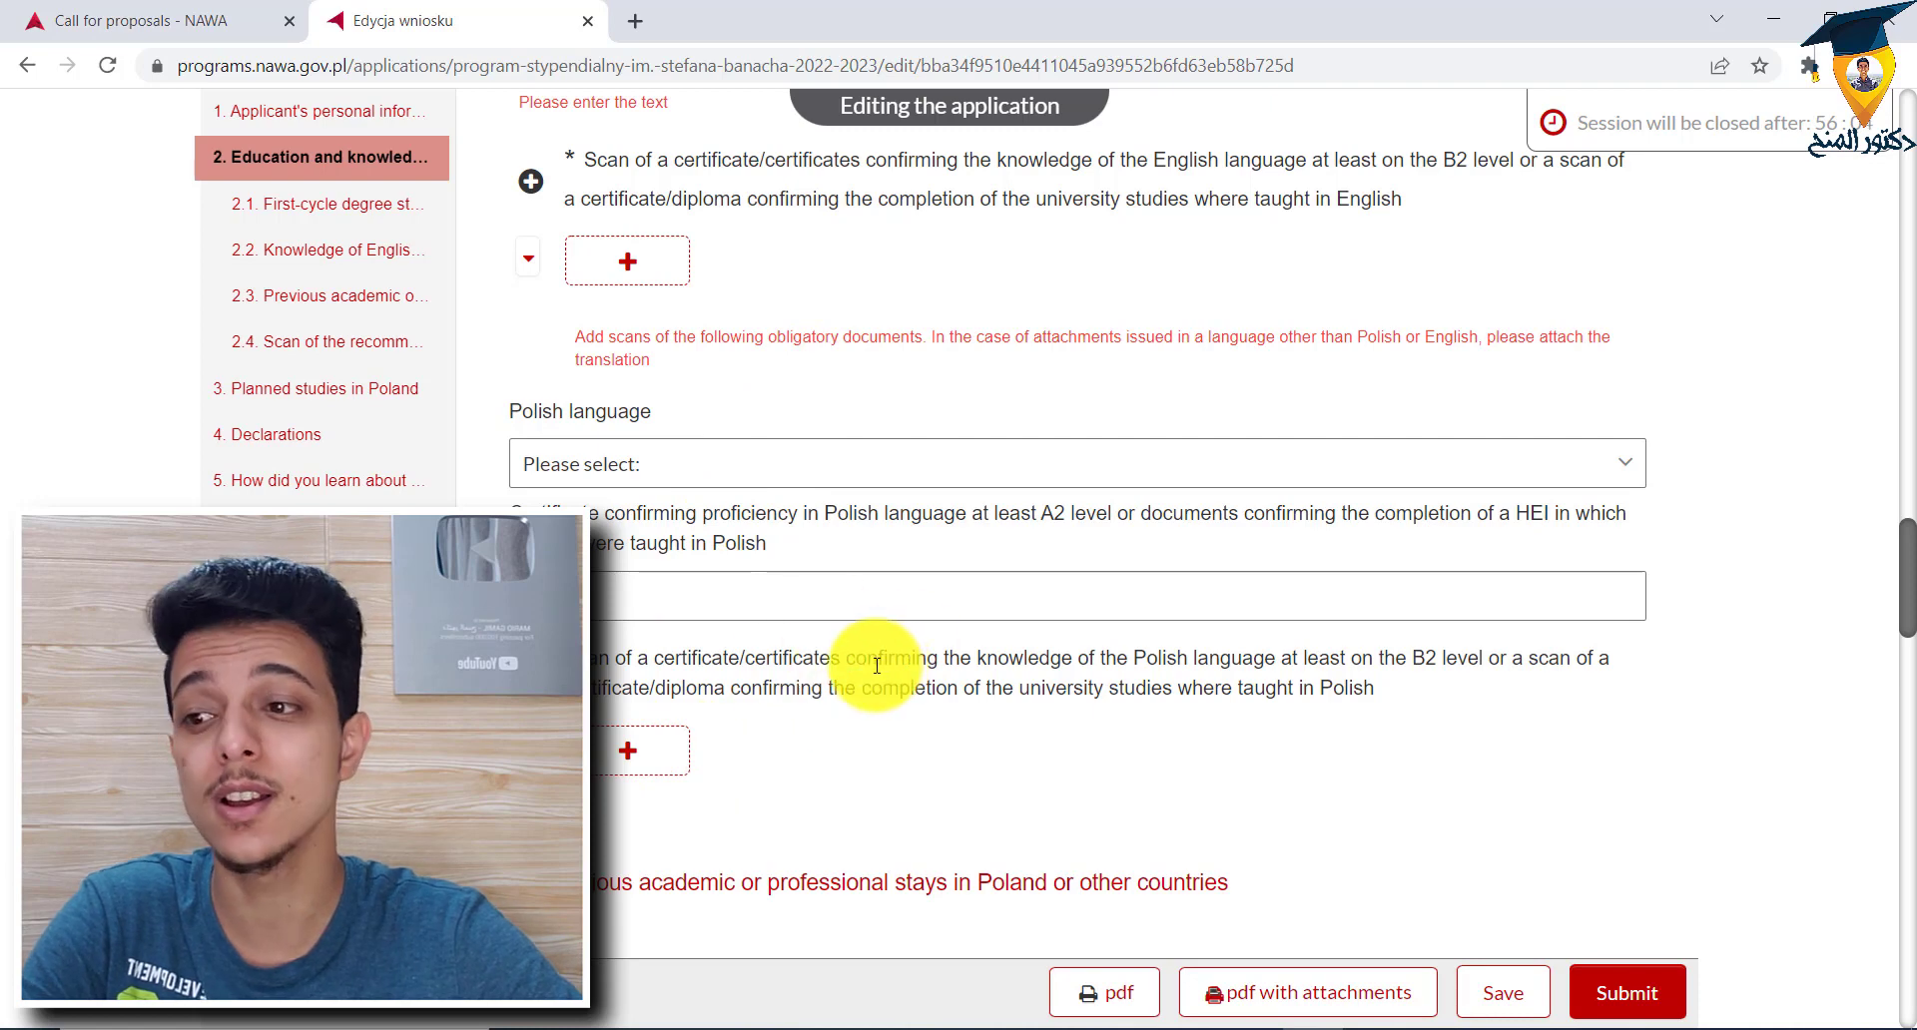
scroll(758, 608, up, 3)
scroll(667, 594, down, 5)
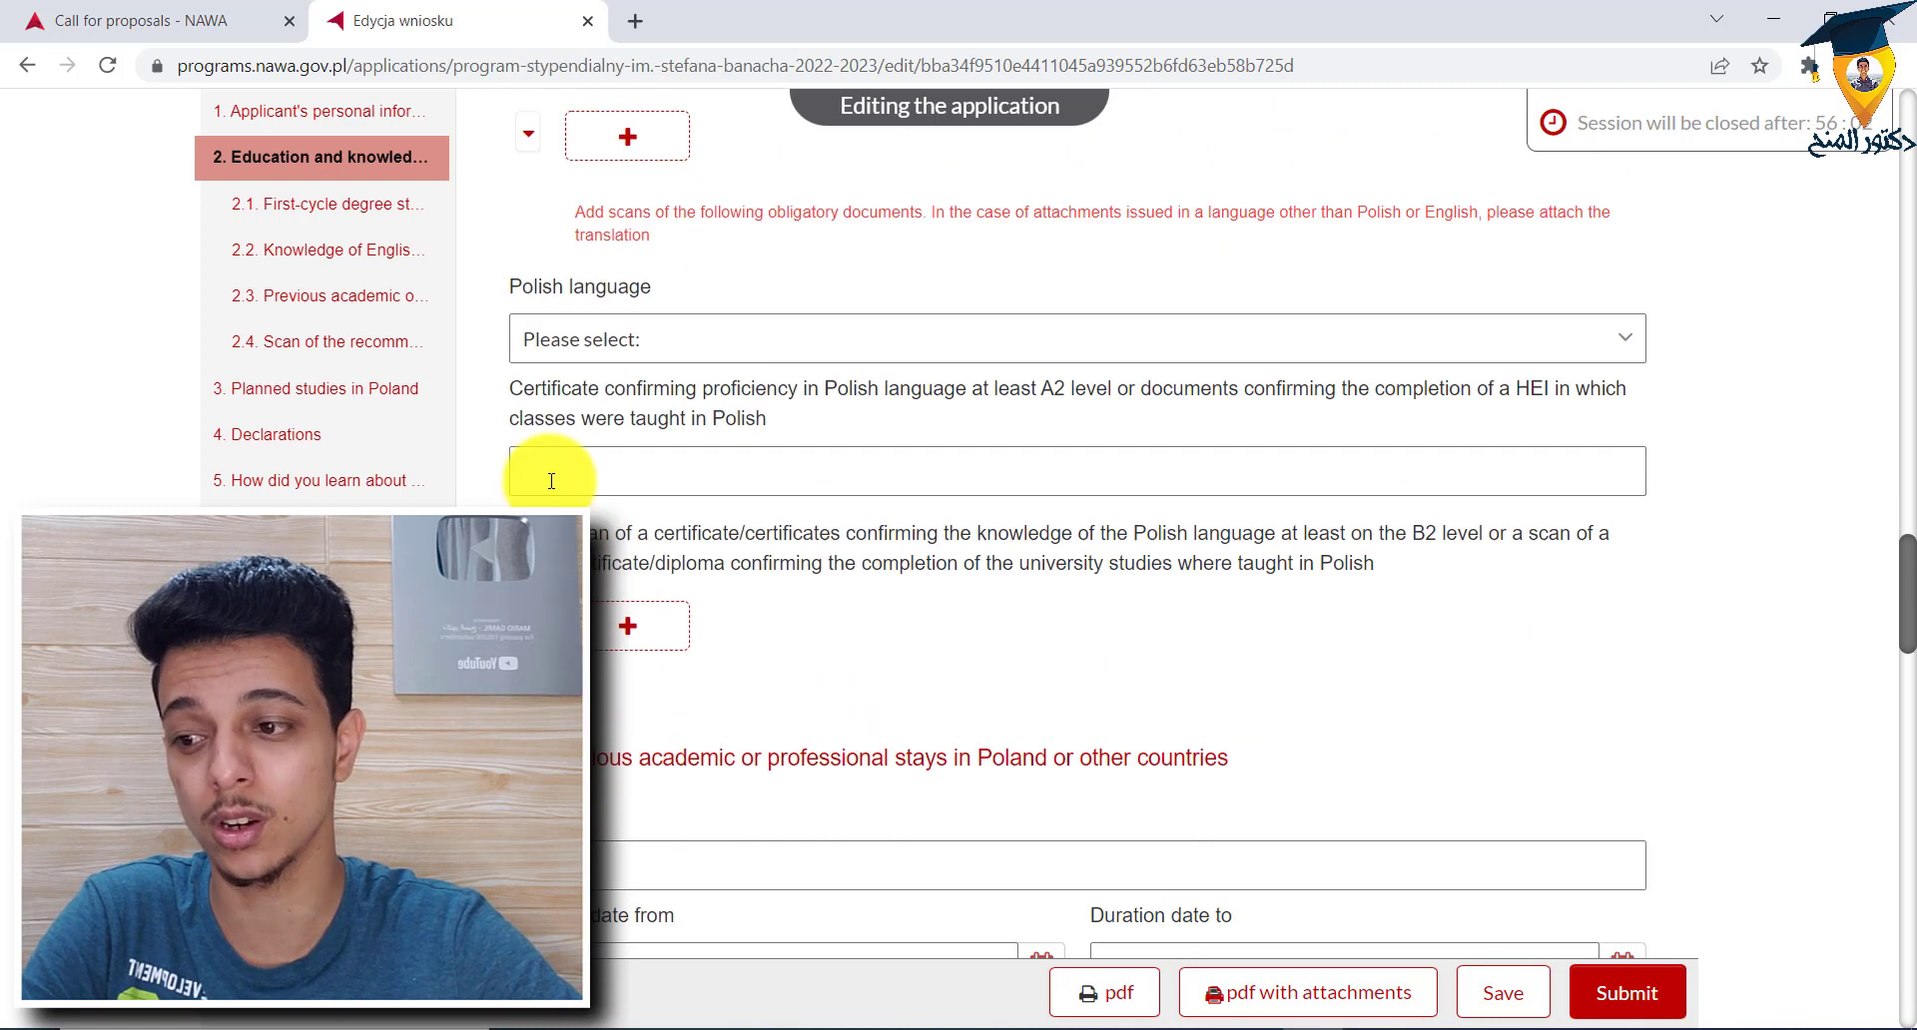
scroll(859, 569, down, 3)
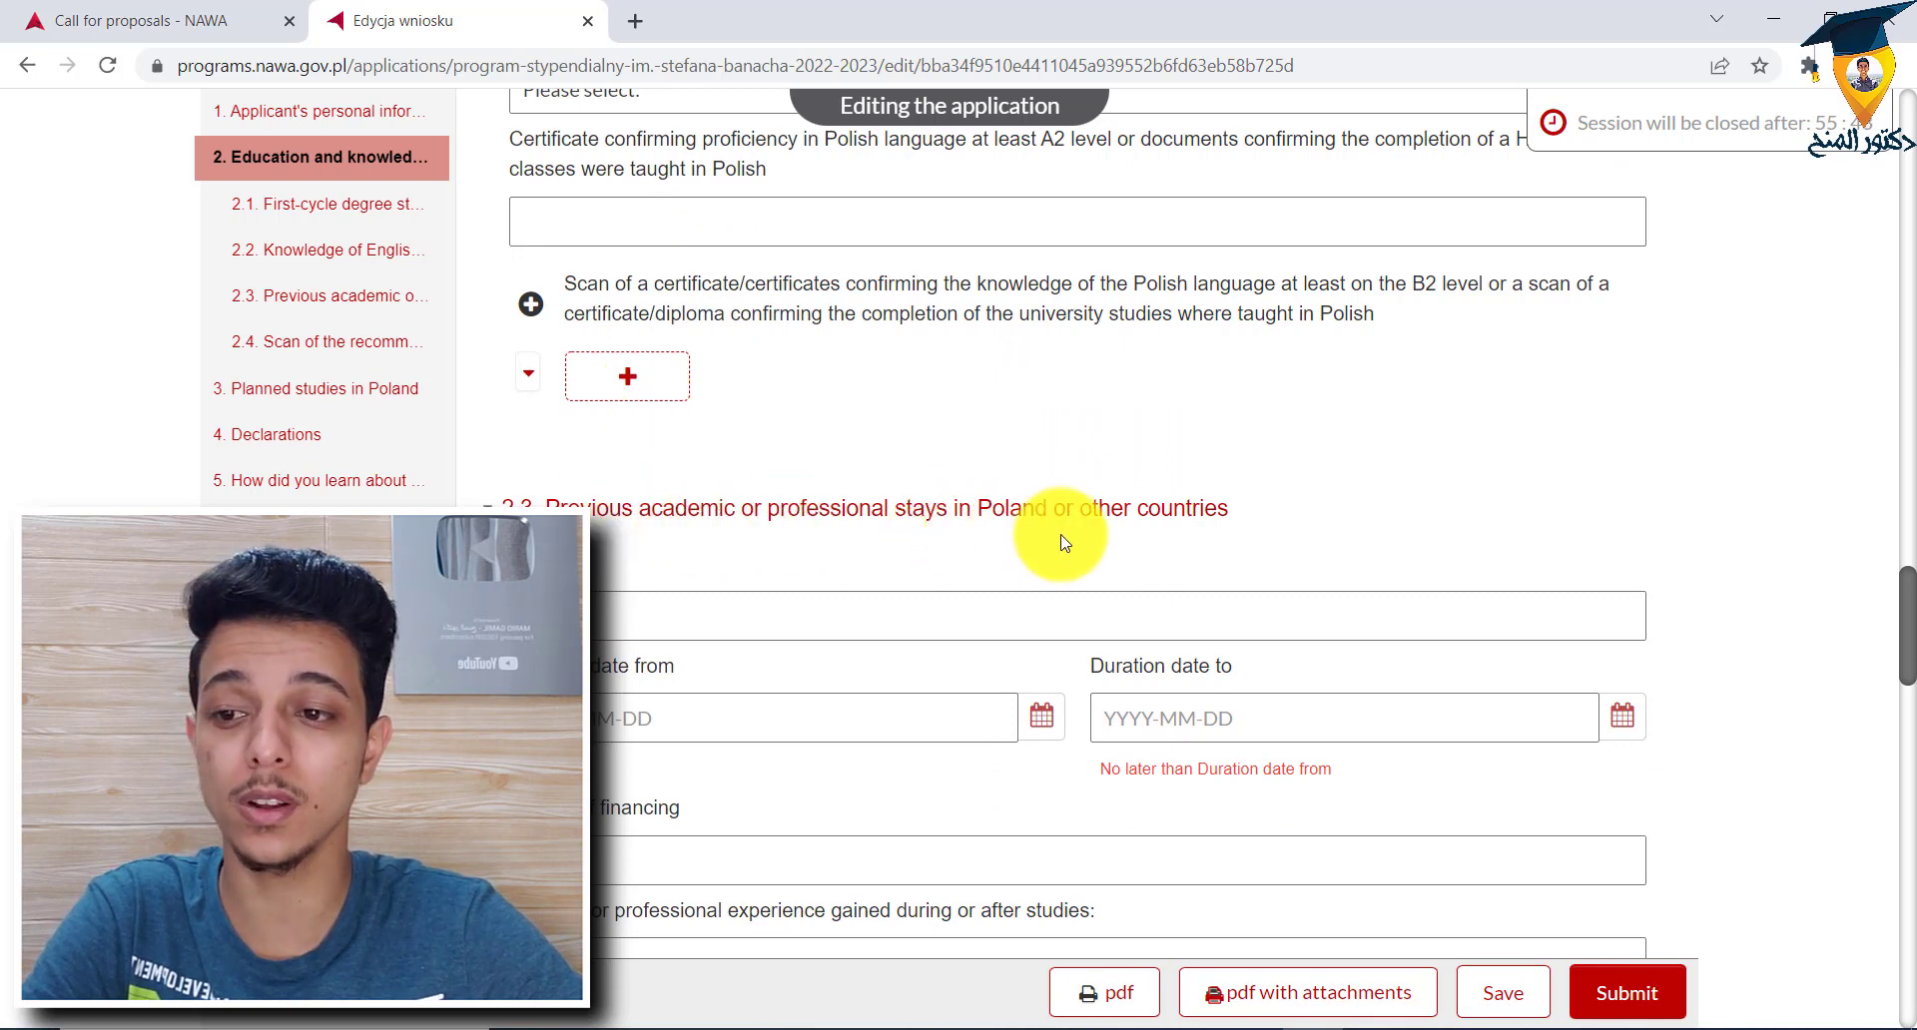
Step: Examine section 2.3 on previous academic or professional stays, including its country, duration, financing source and experience fields
scroll(987, 557, down, 1)
scroll(973, 544, down, 1)
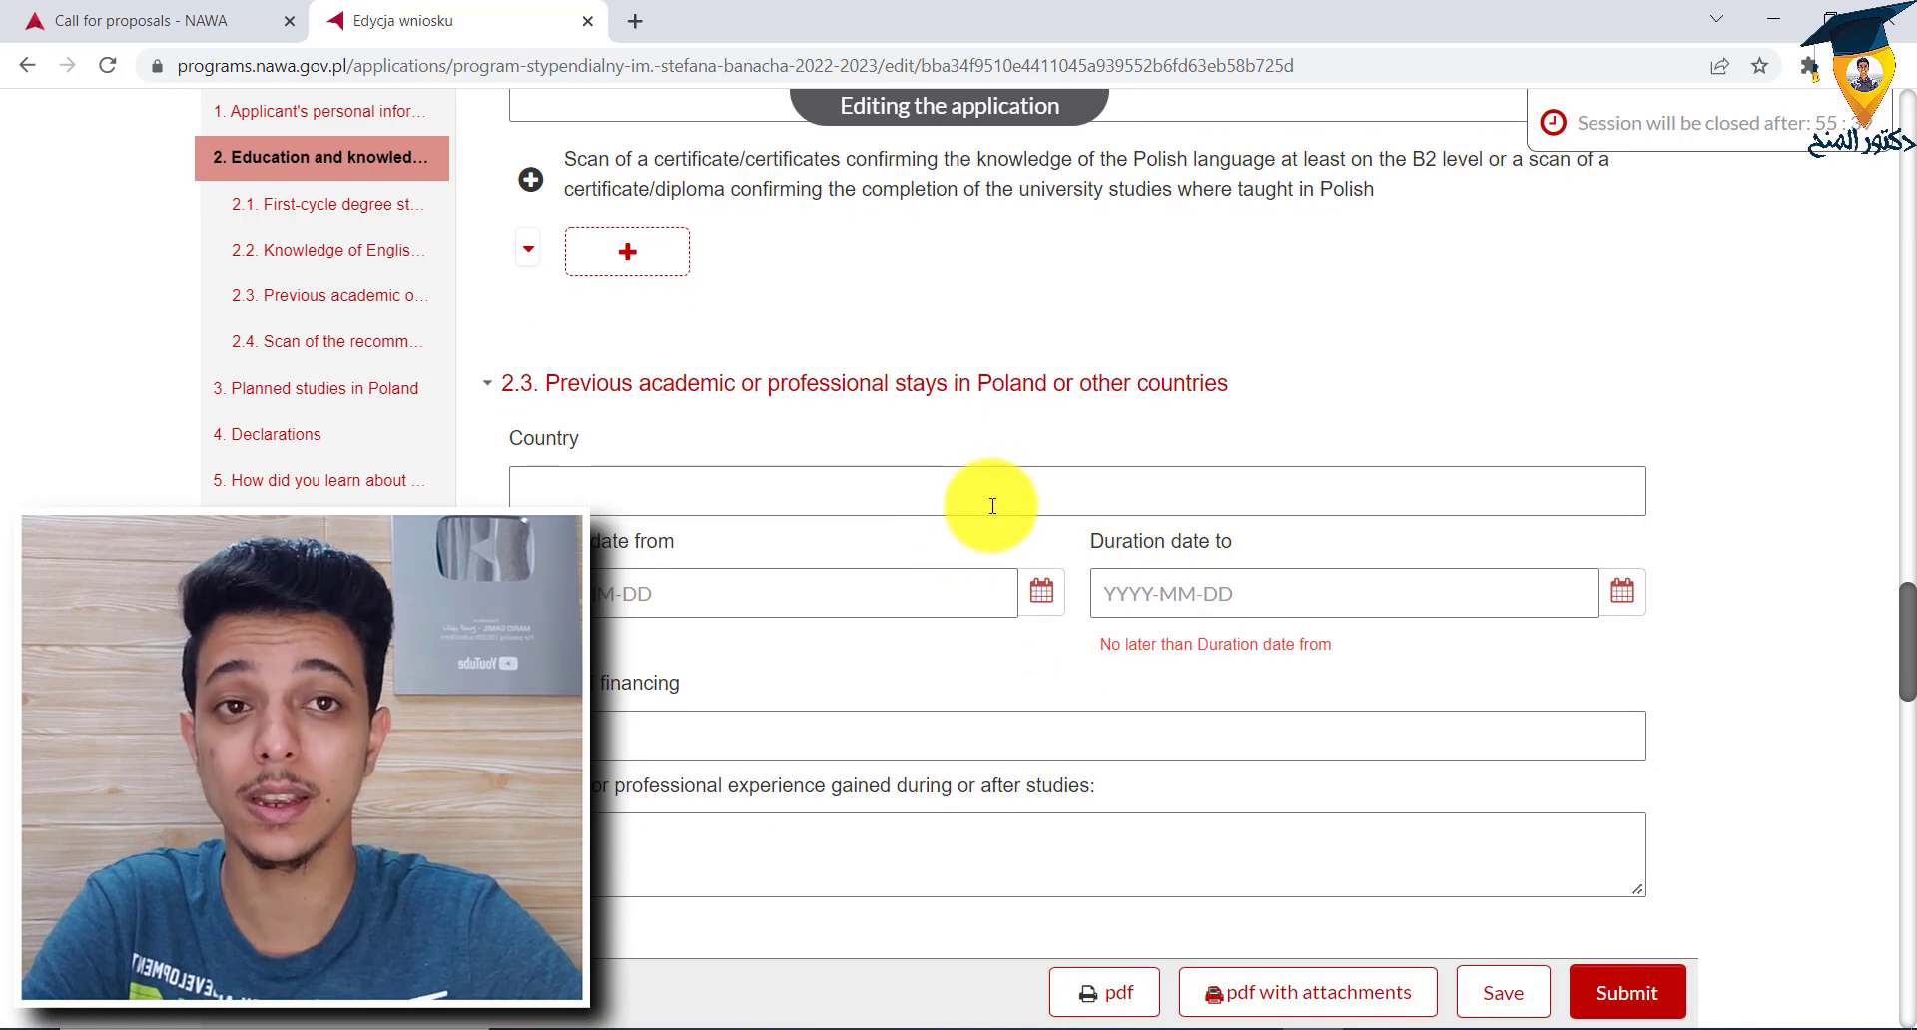
scroll(749, 467, down, 1)
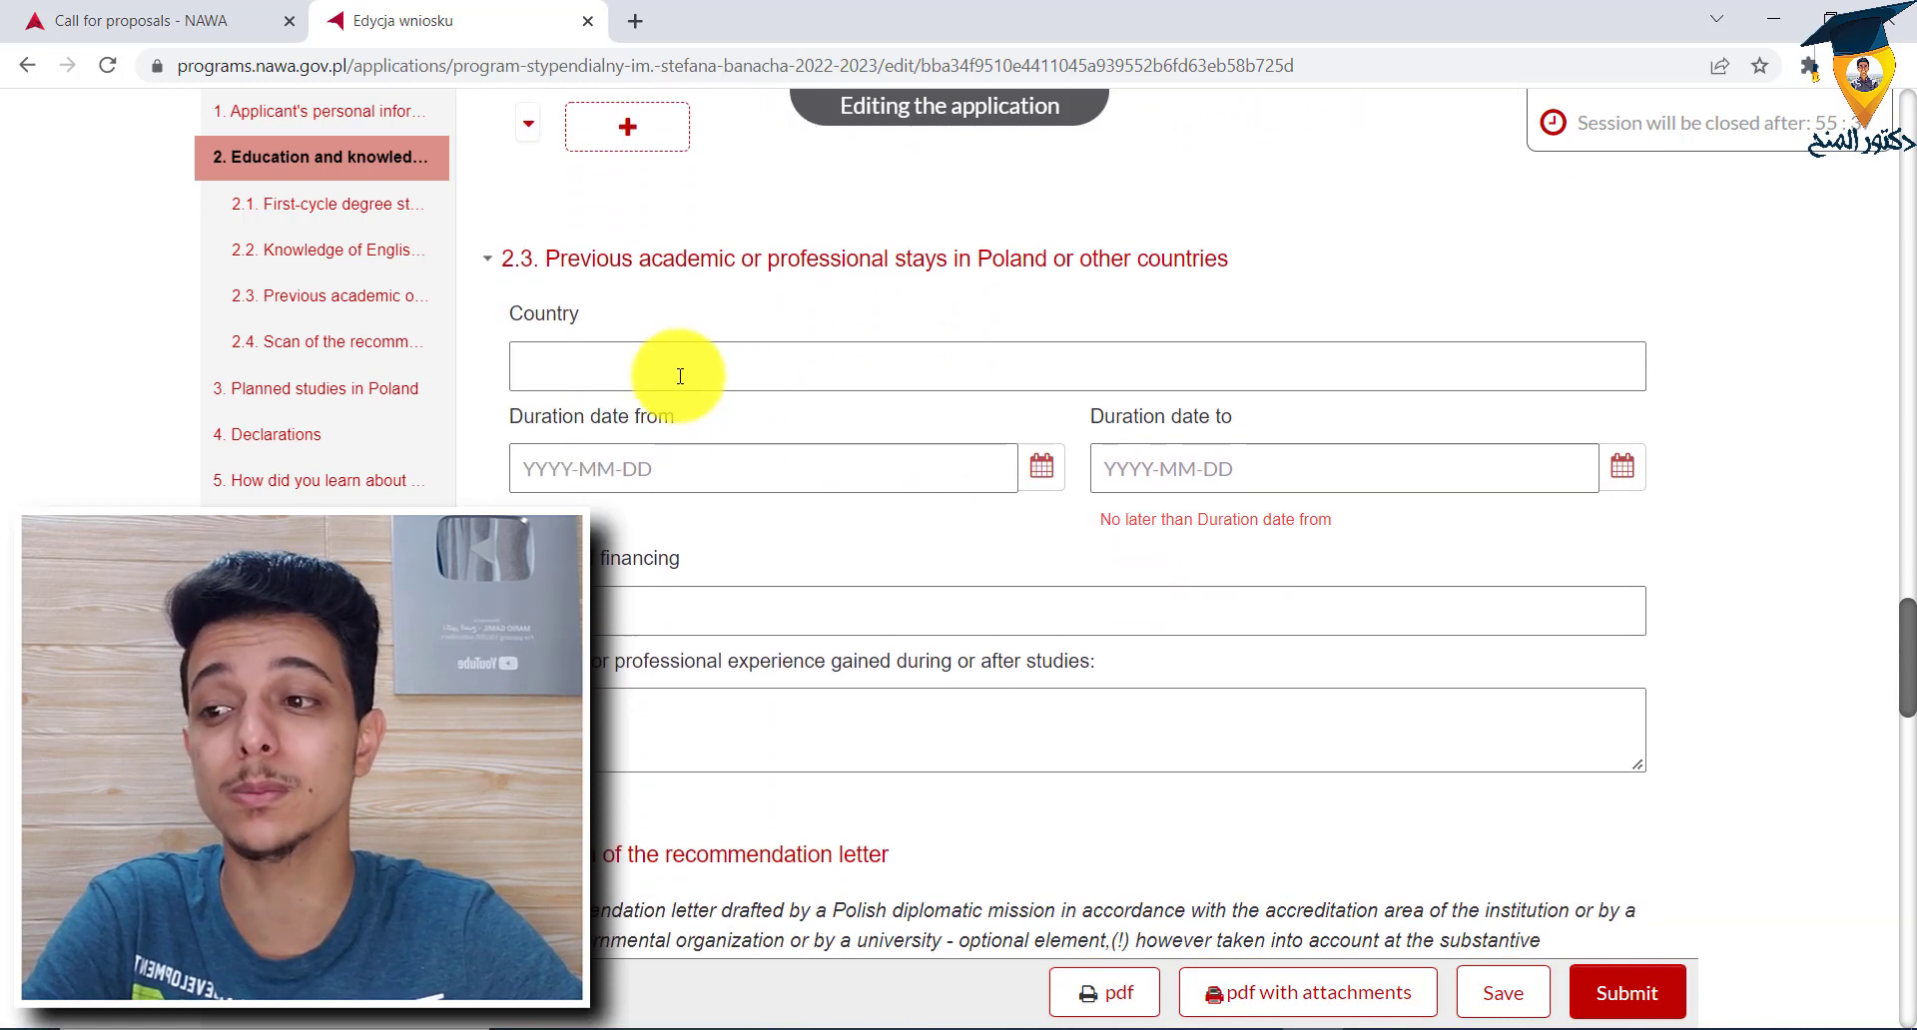
scroll(999, 404, down, 1)
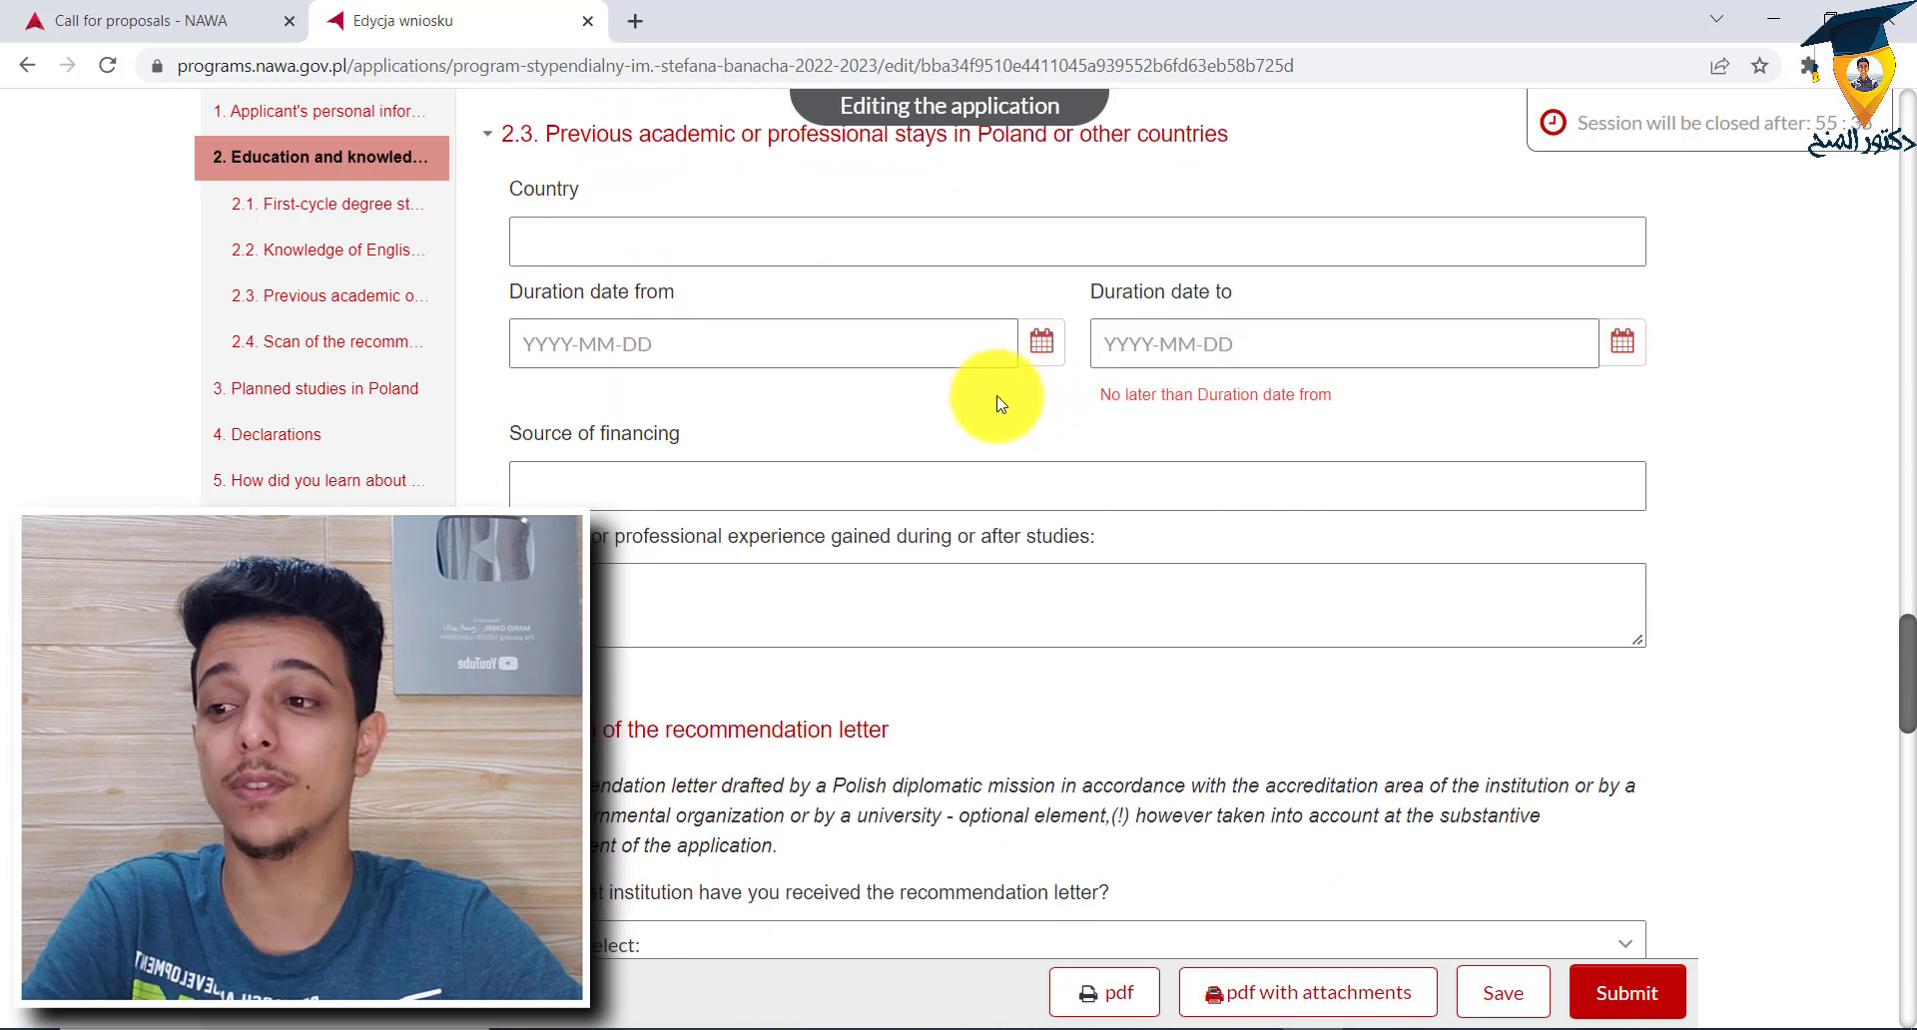
scroll(812, 350, down, 1)
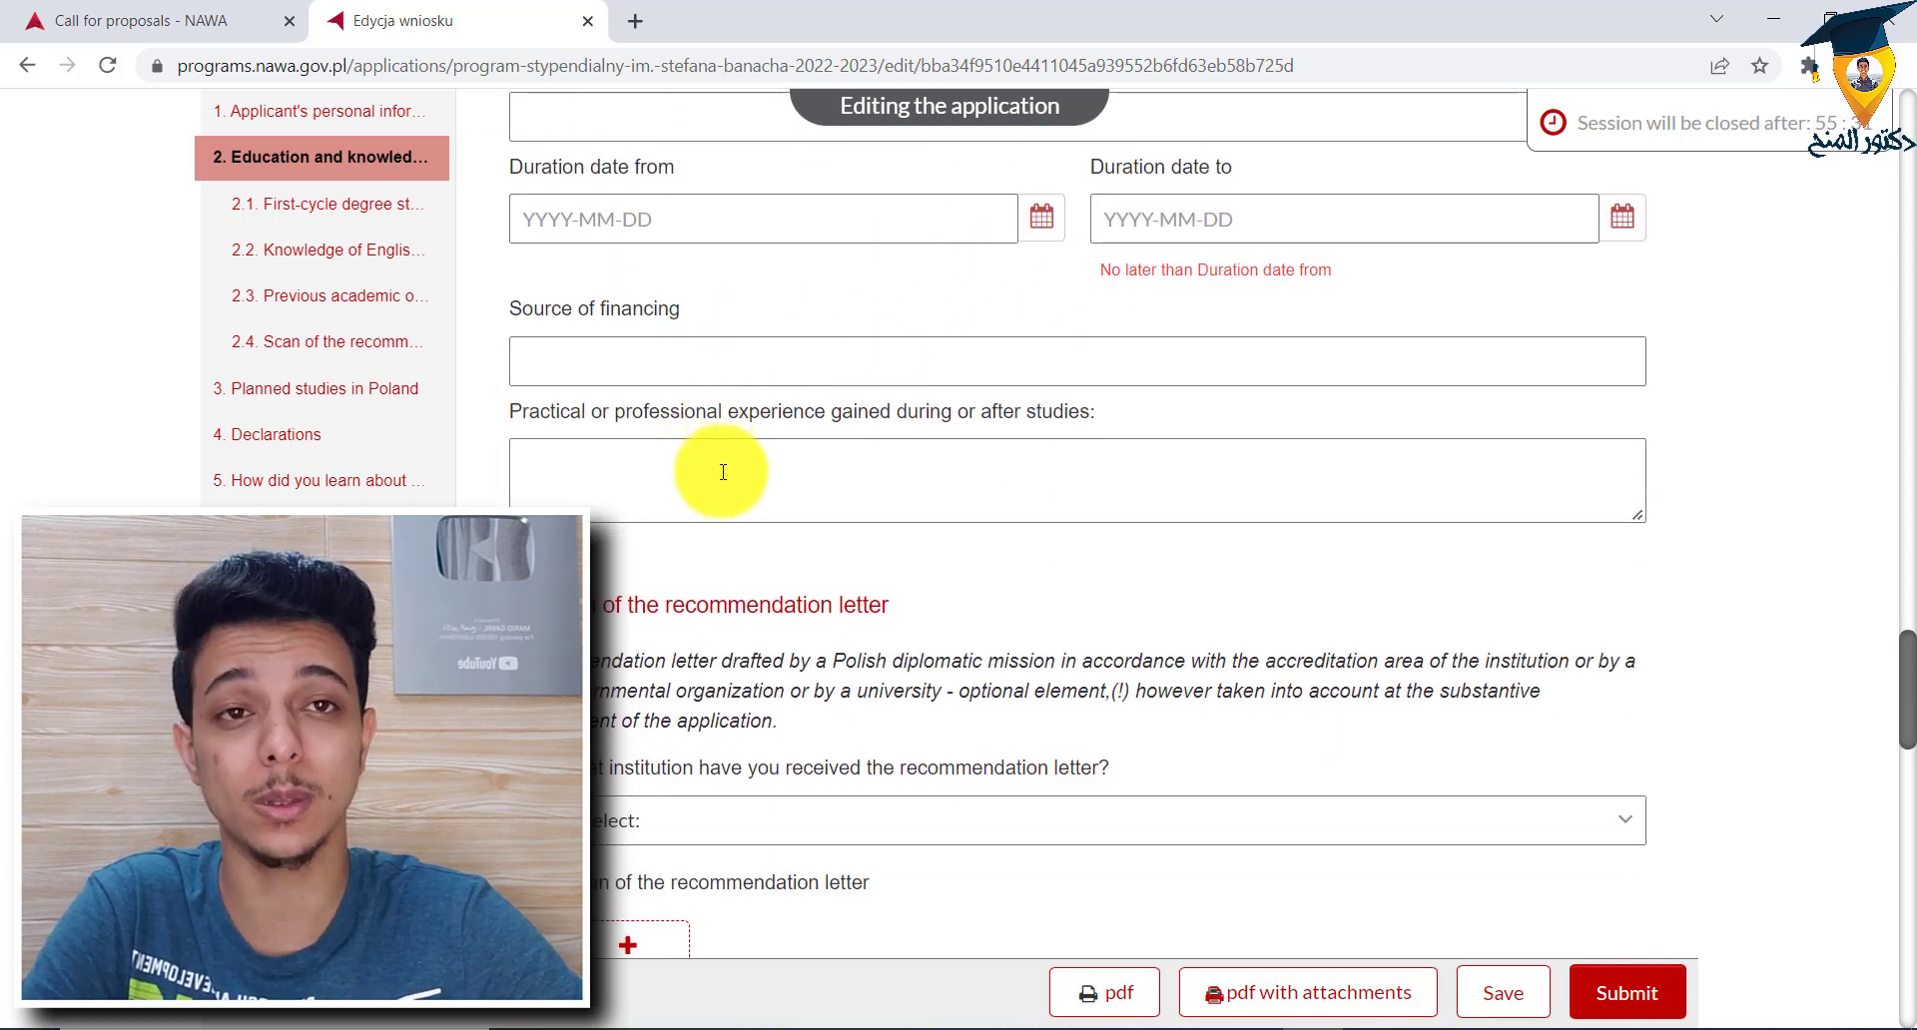
scroll(723, 471, up, 2)
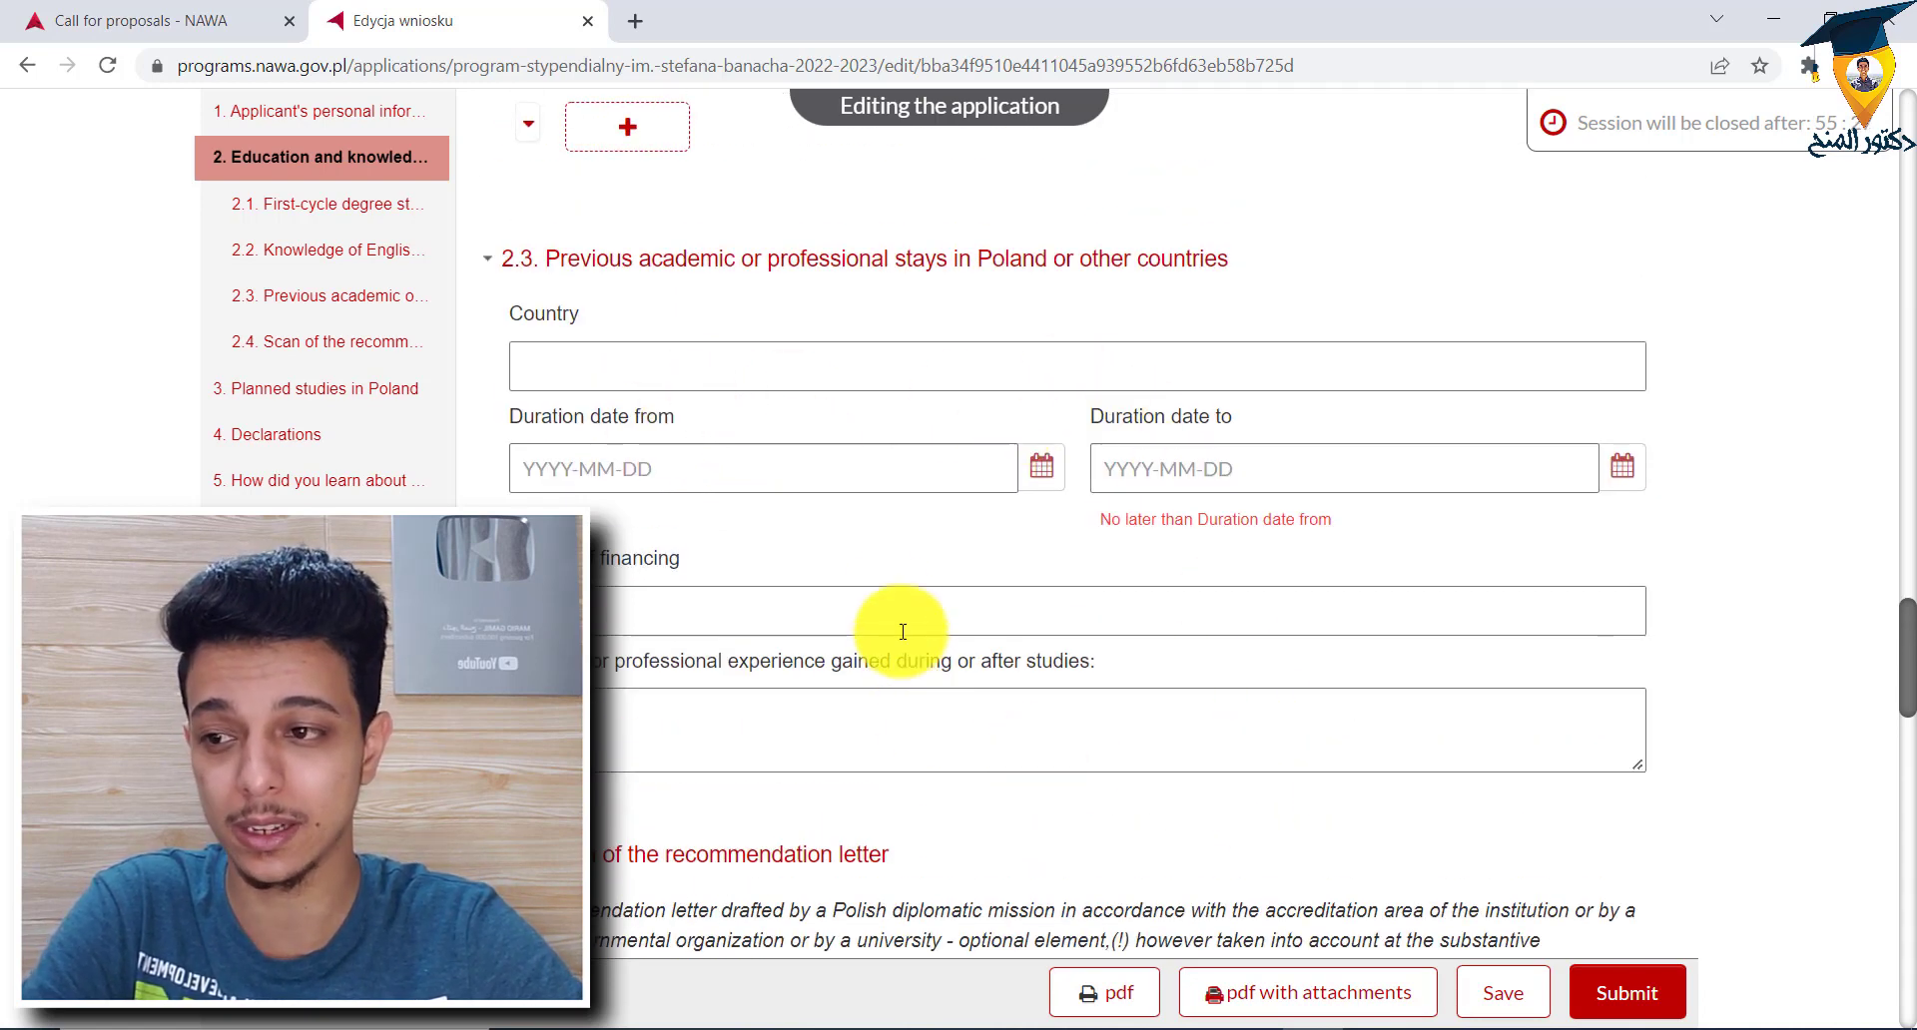
Step: In section 2.4, choose the recommendation letter drafted by a home university as the letter's source institution
scroll(739, 404, down, 1)
scroll(788, 410, down, 5)
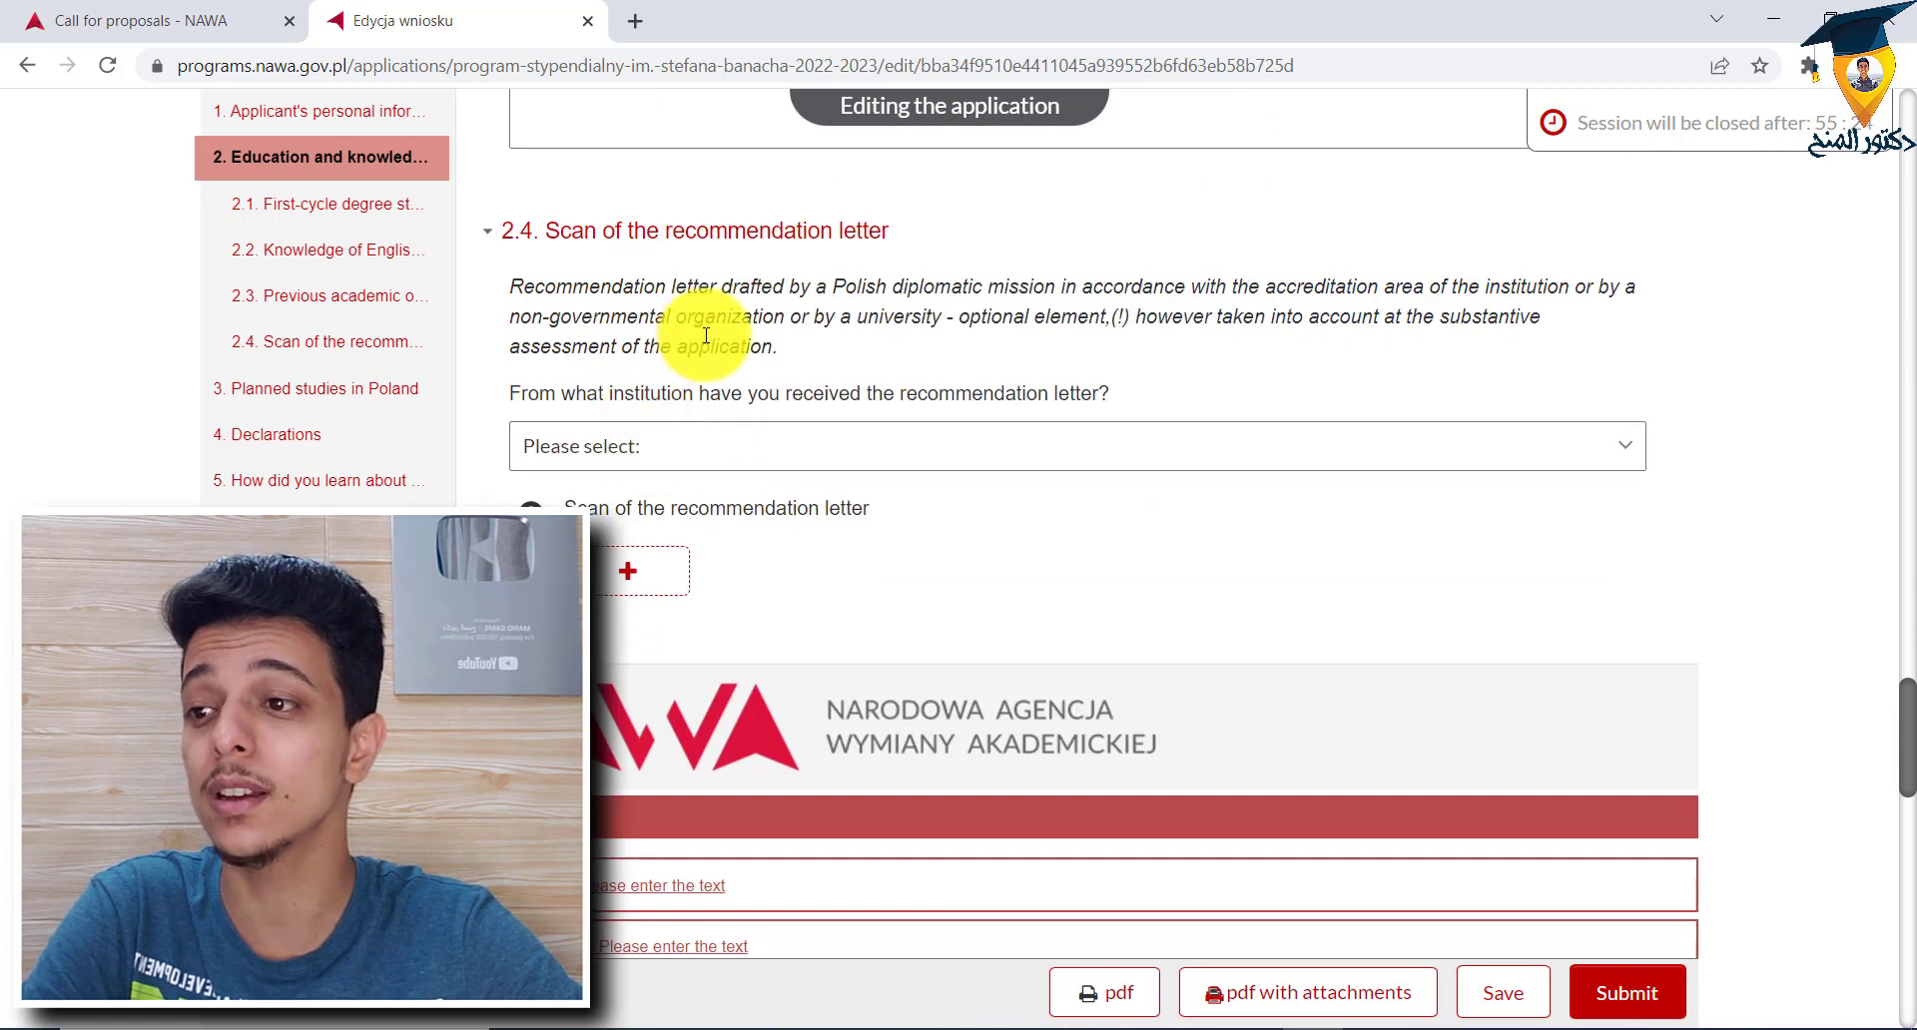
click(796, 462)
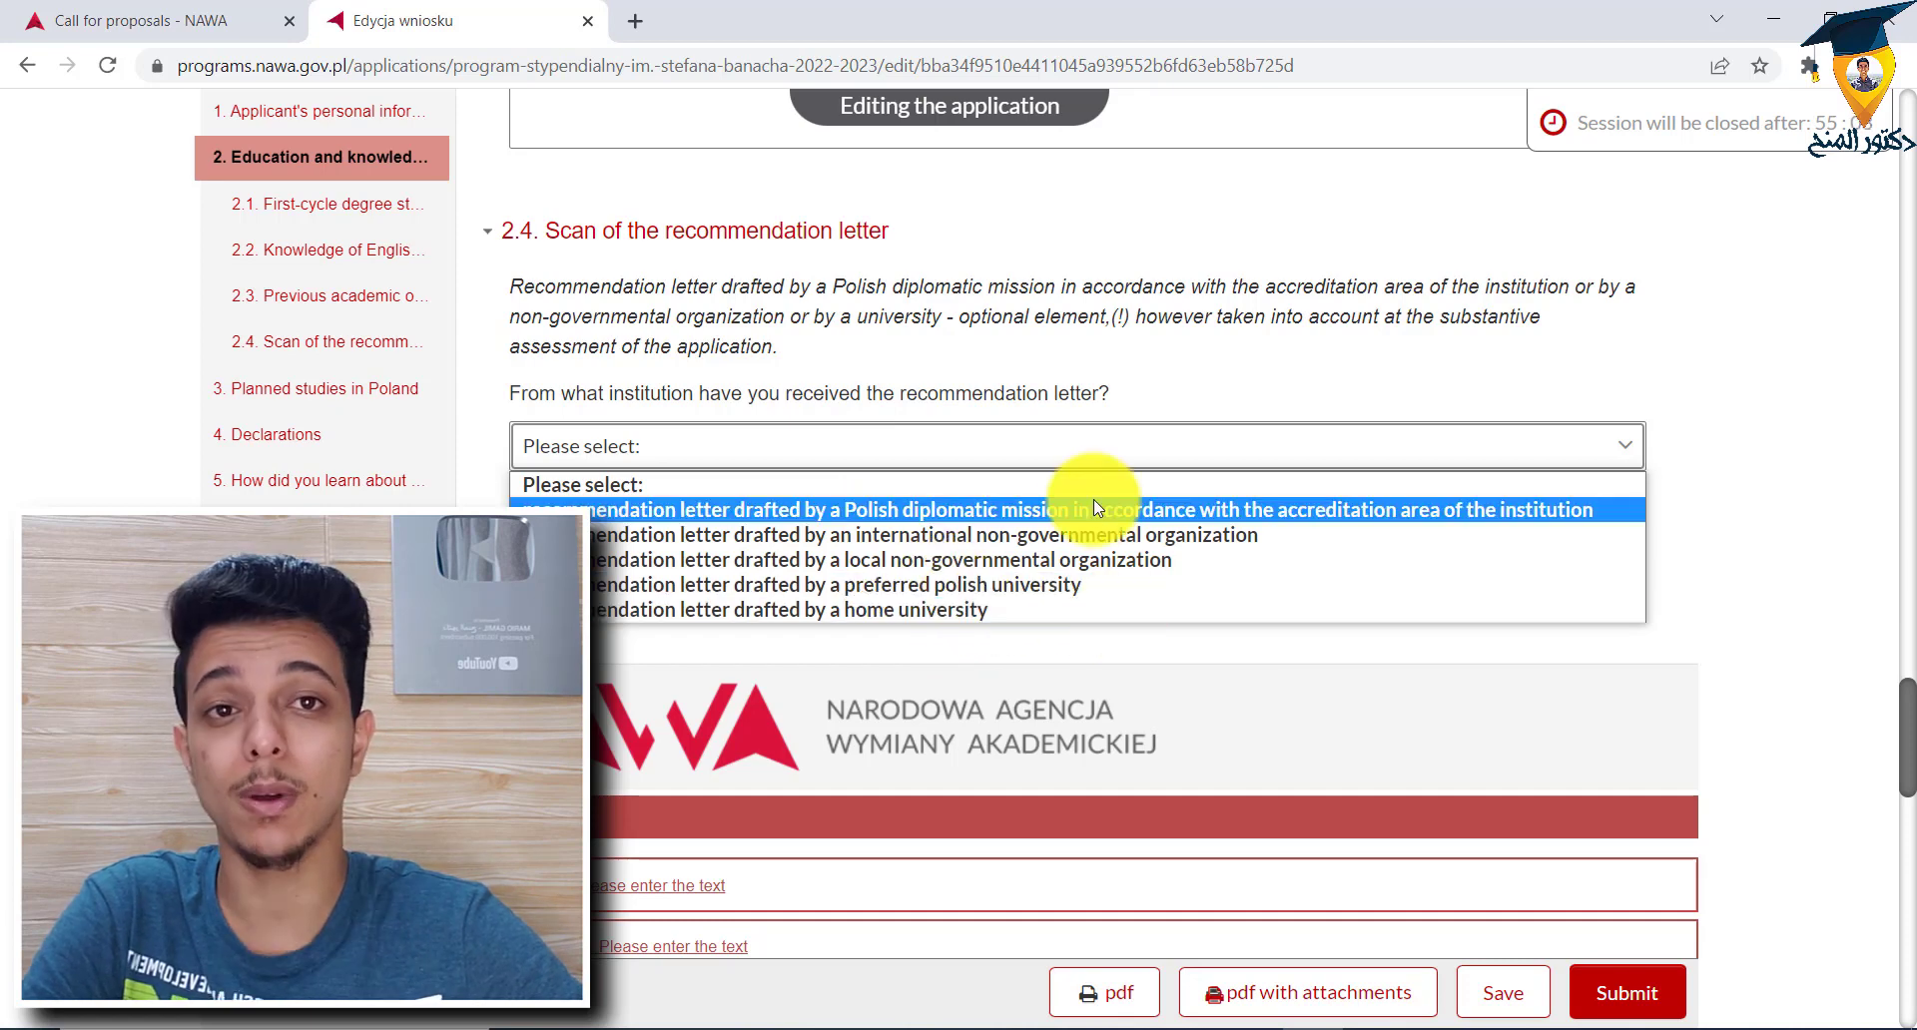
click(1080, 611)
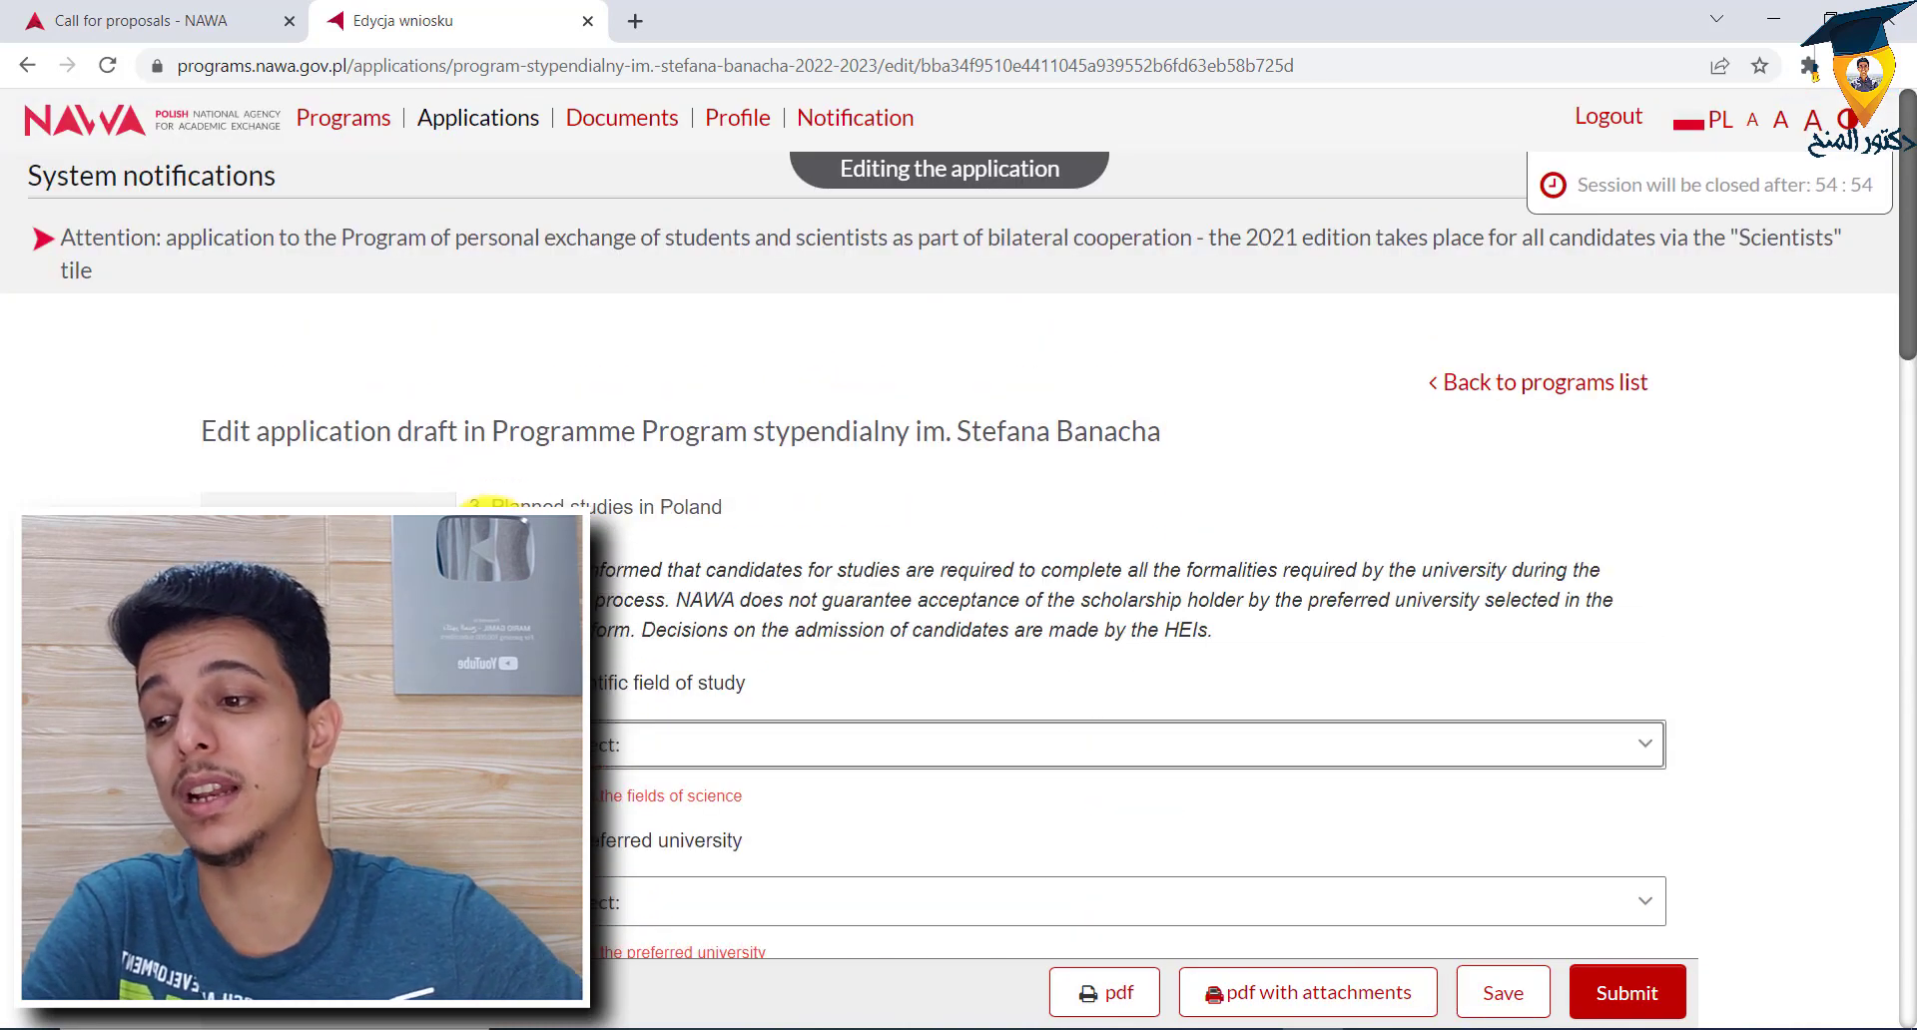
Step: In section 3, Planned studies in Poland, set the scientific field of study to engineering and technology field of sciences
scroll(497, 503, down, 2)
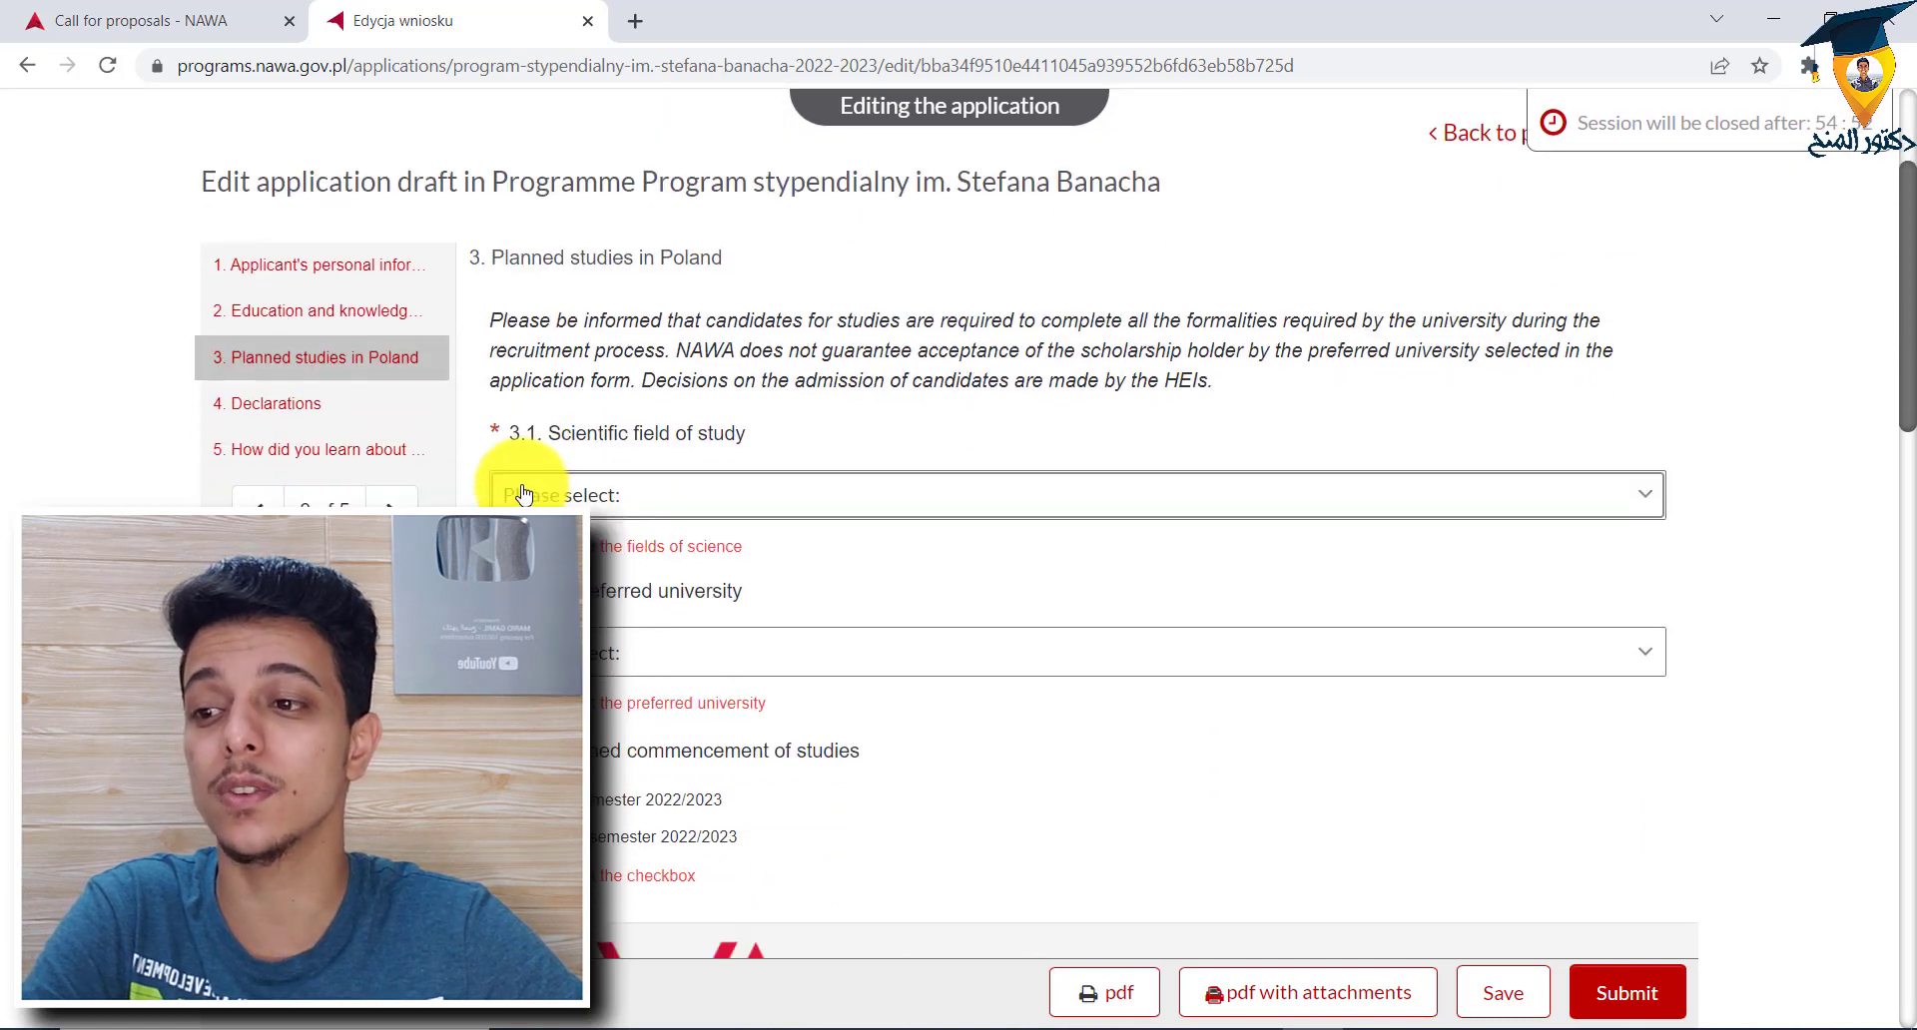
click(523, 493)
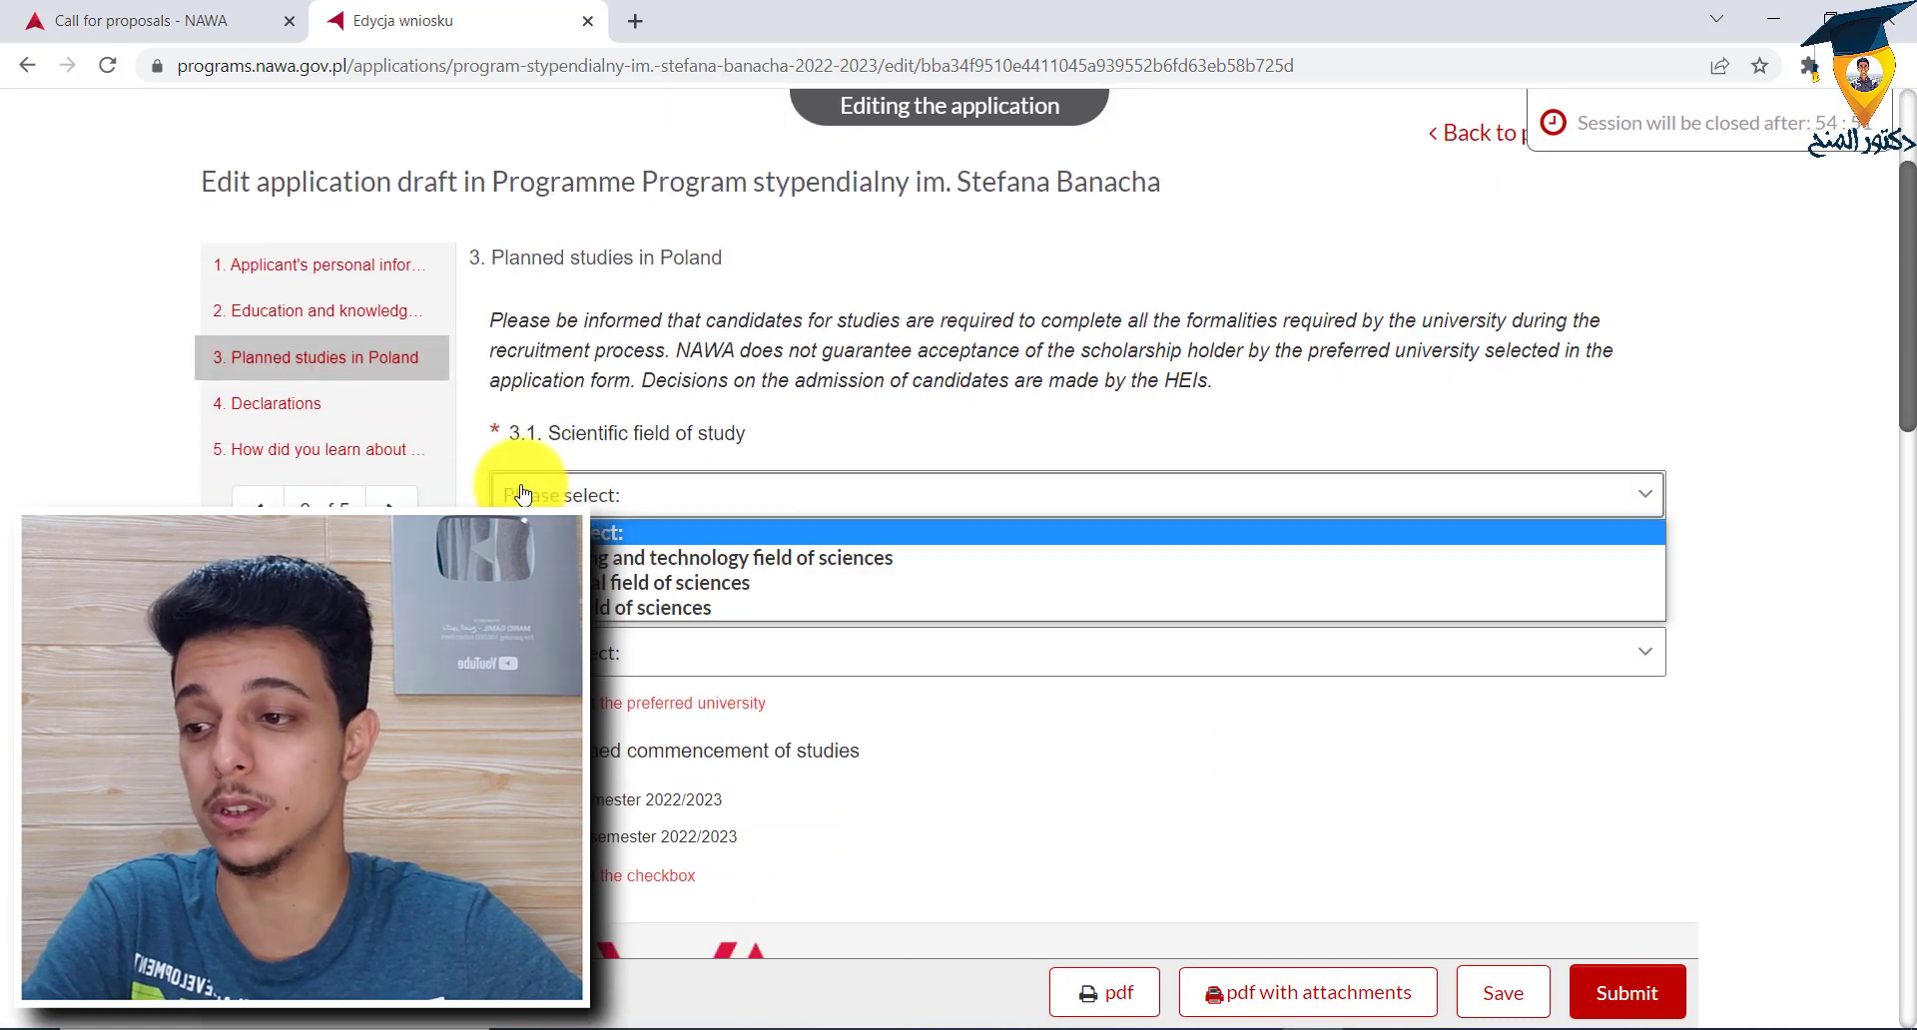
click(602, 557)
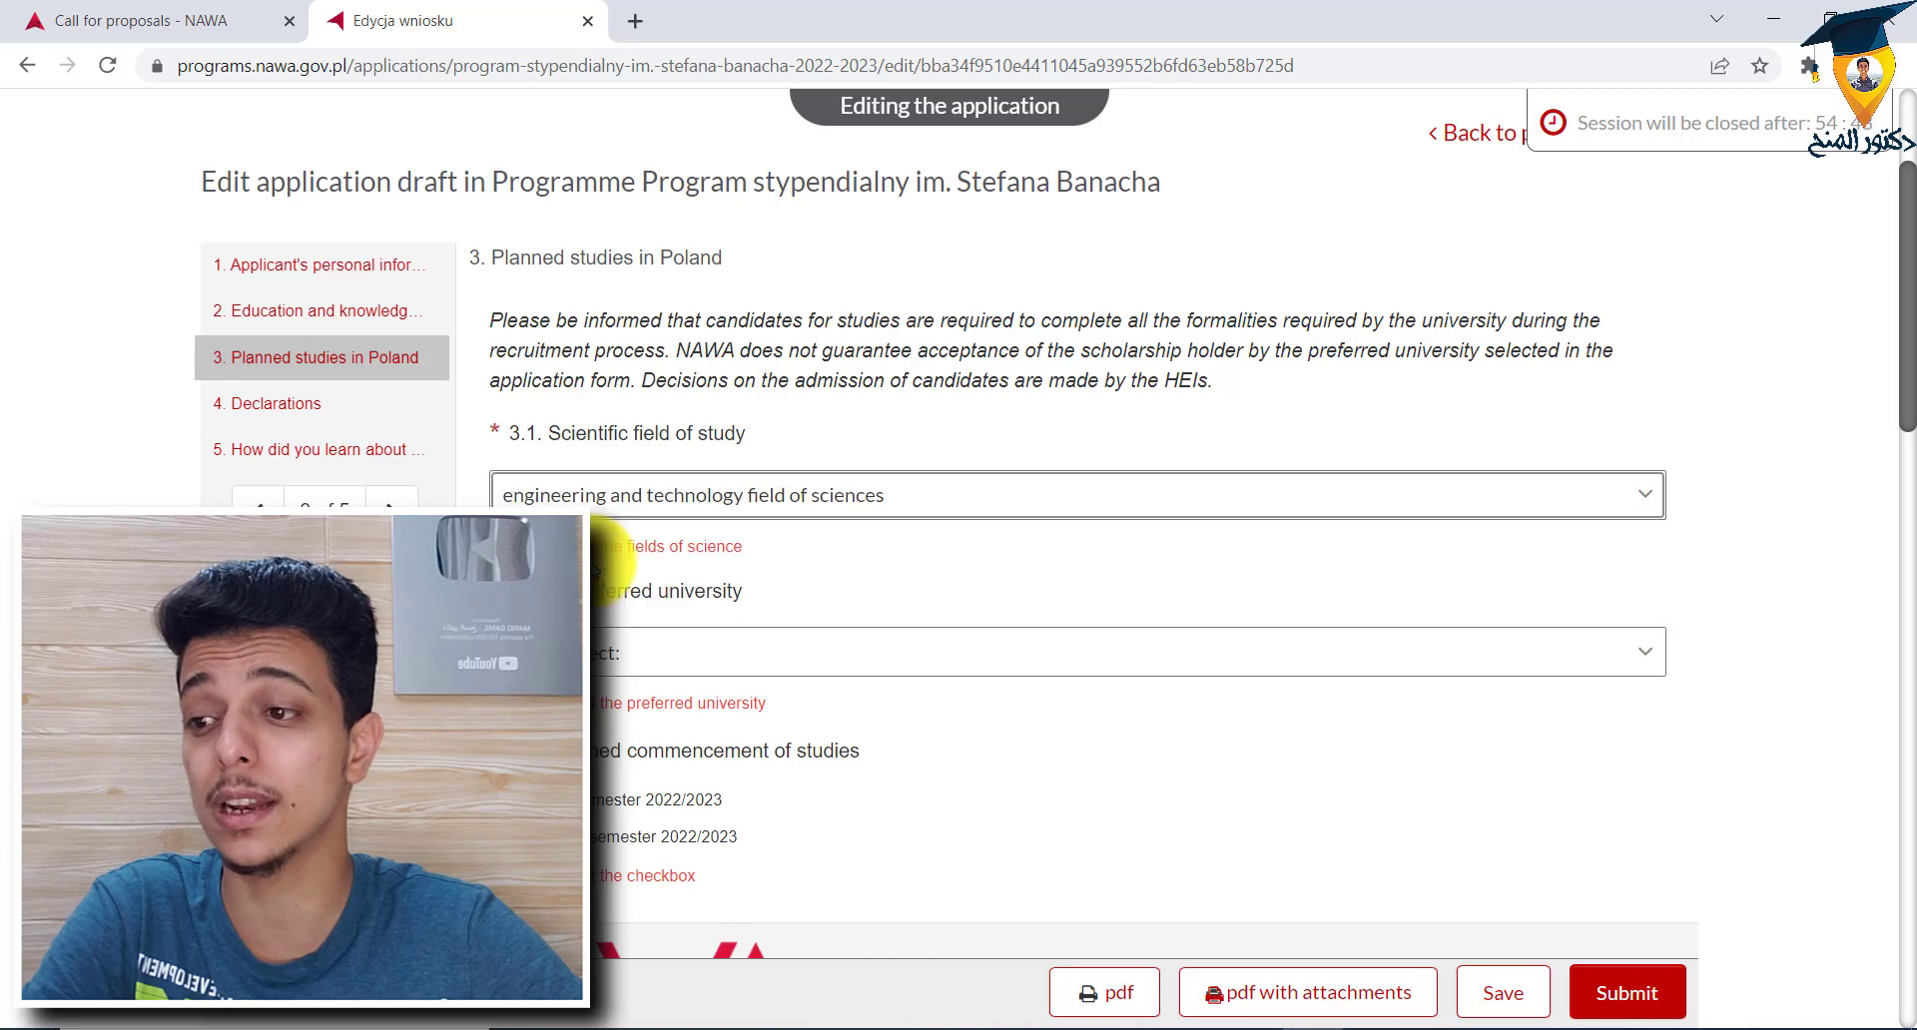
scroll(594, 540, down, 1)
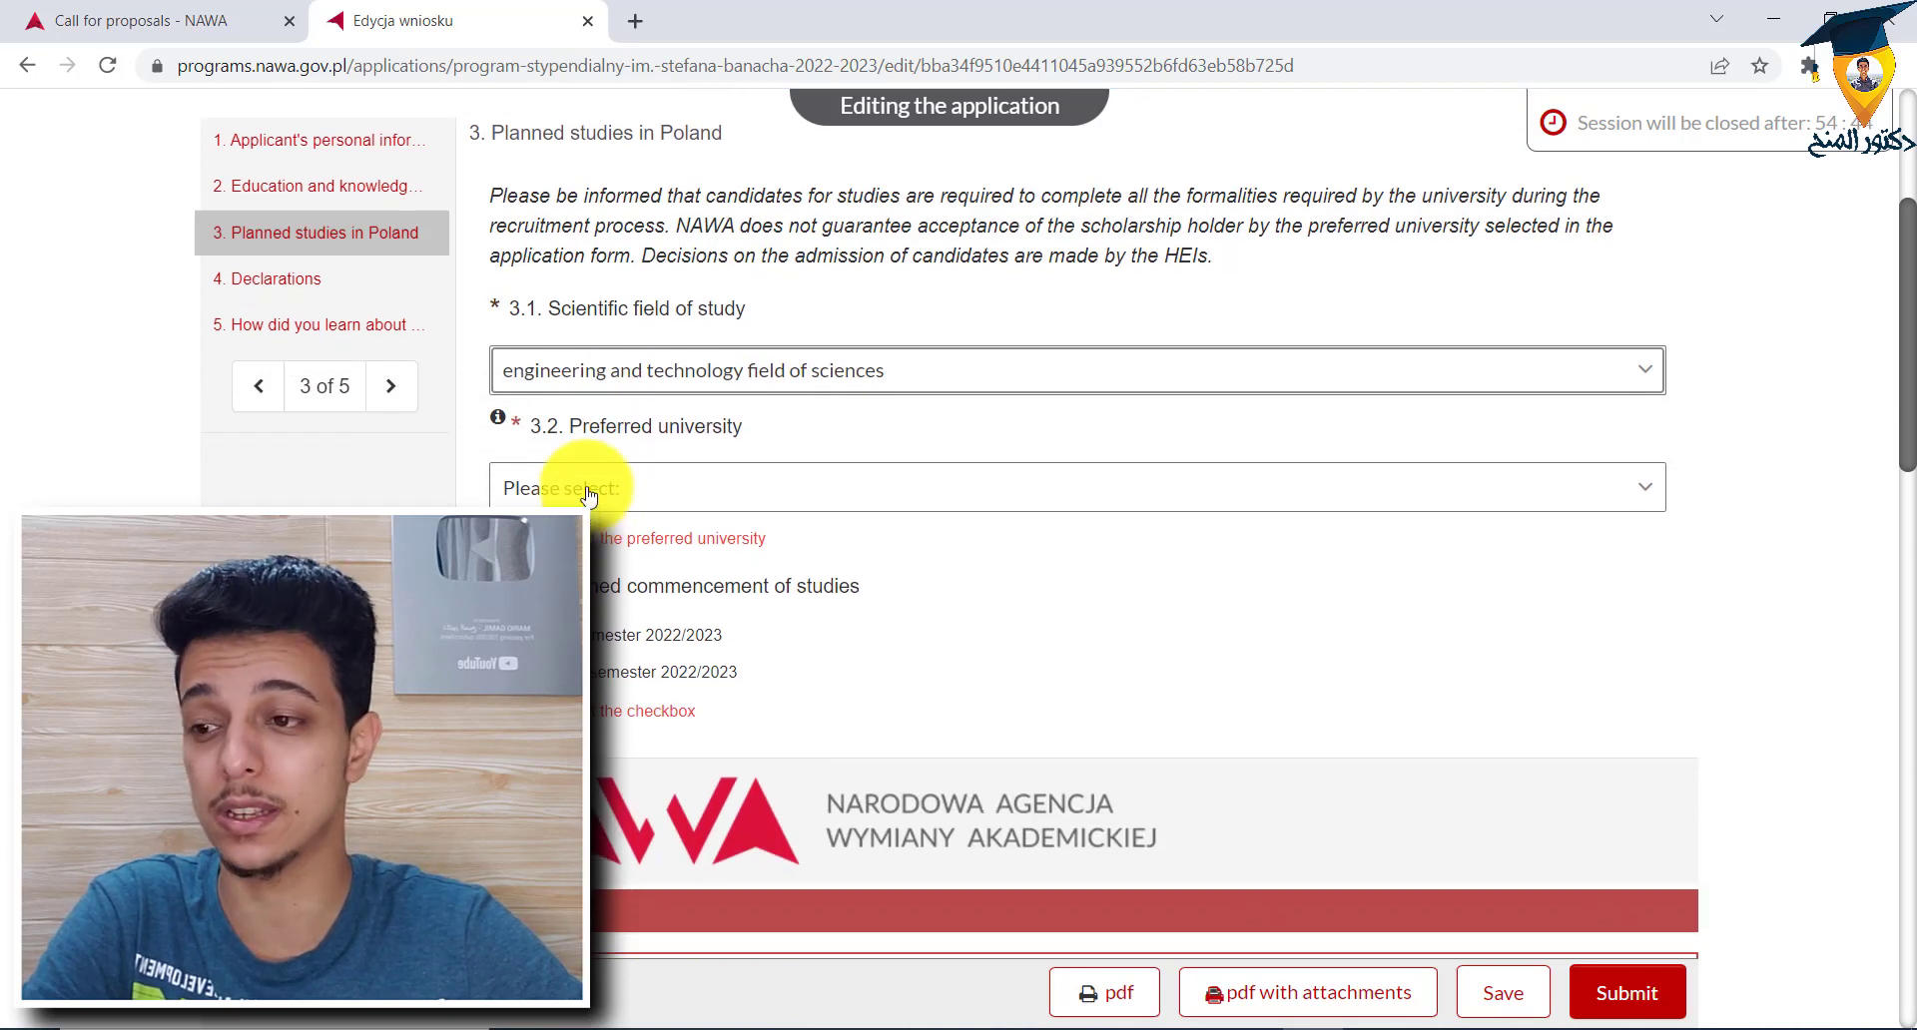
Step: Choose Gdansk University of Technology as the preferred university in field 3.2
click(589, 497)
scroll(651, 585, down, 5)
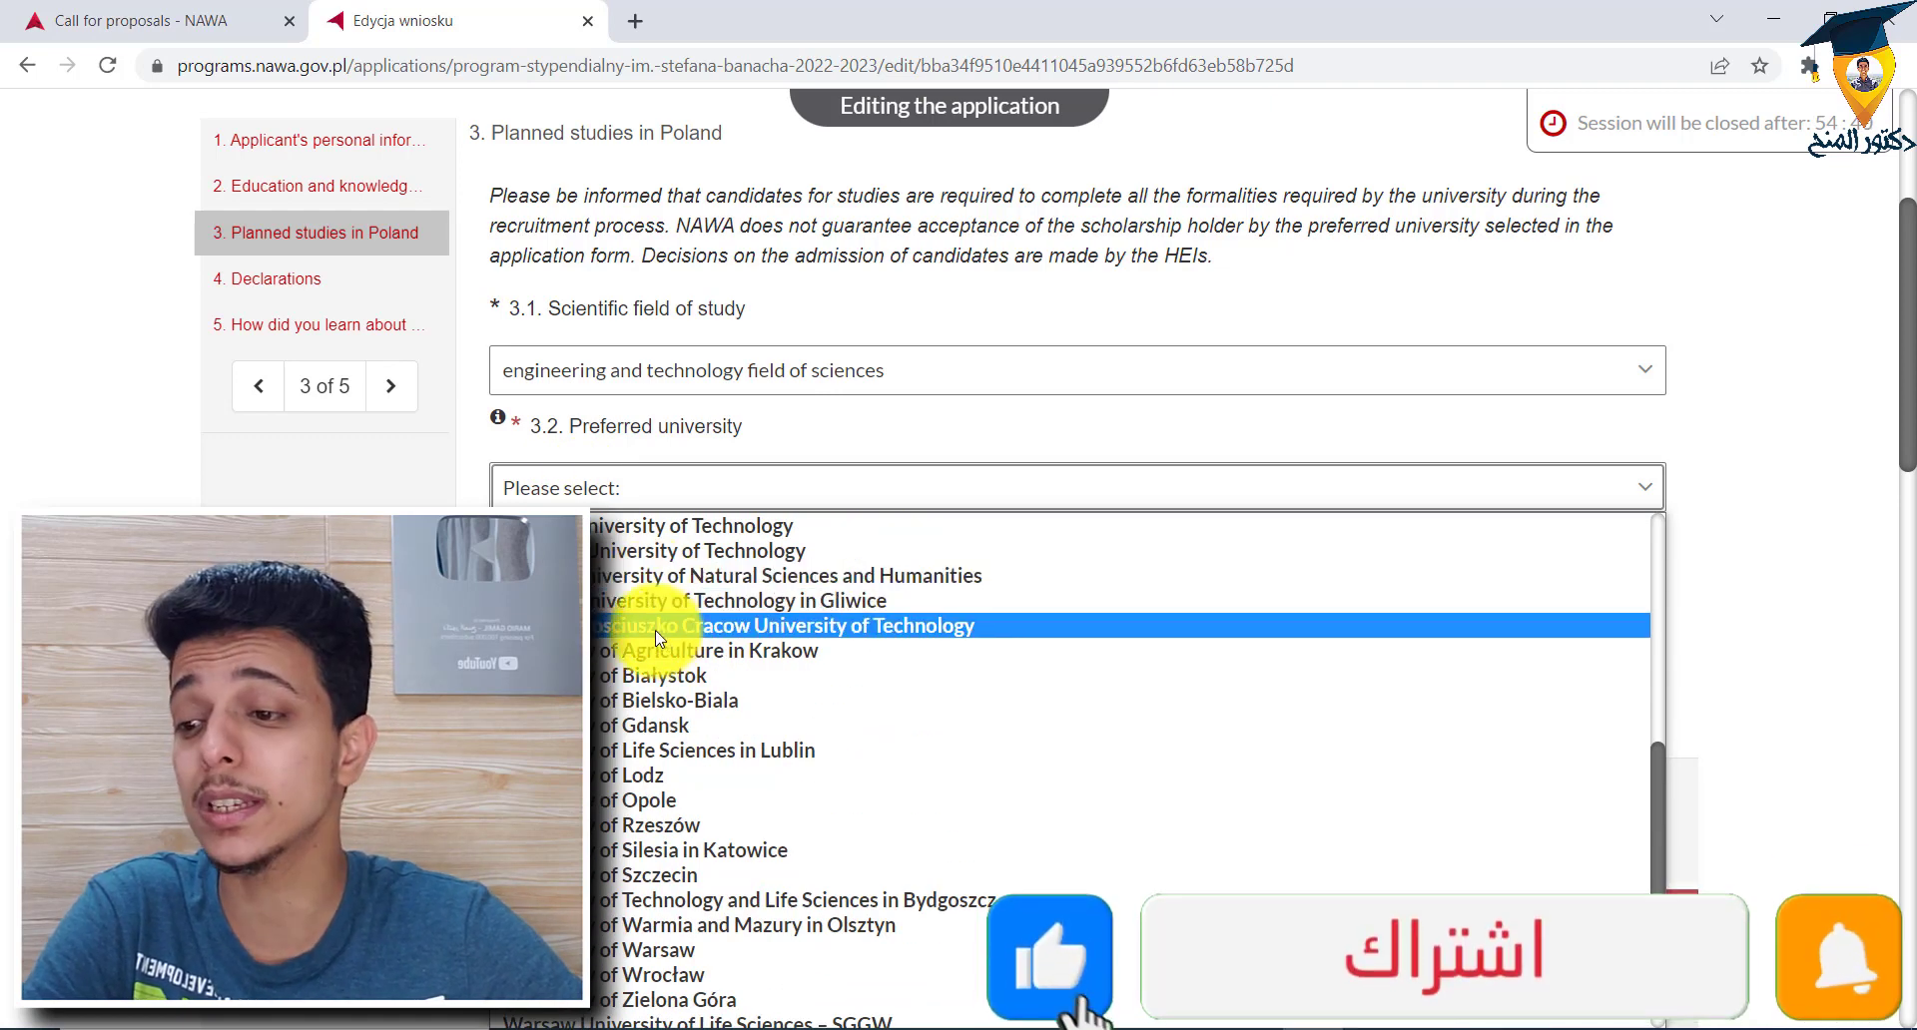
scroll(649, 699, down, 2)
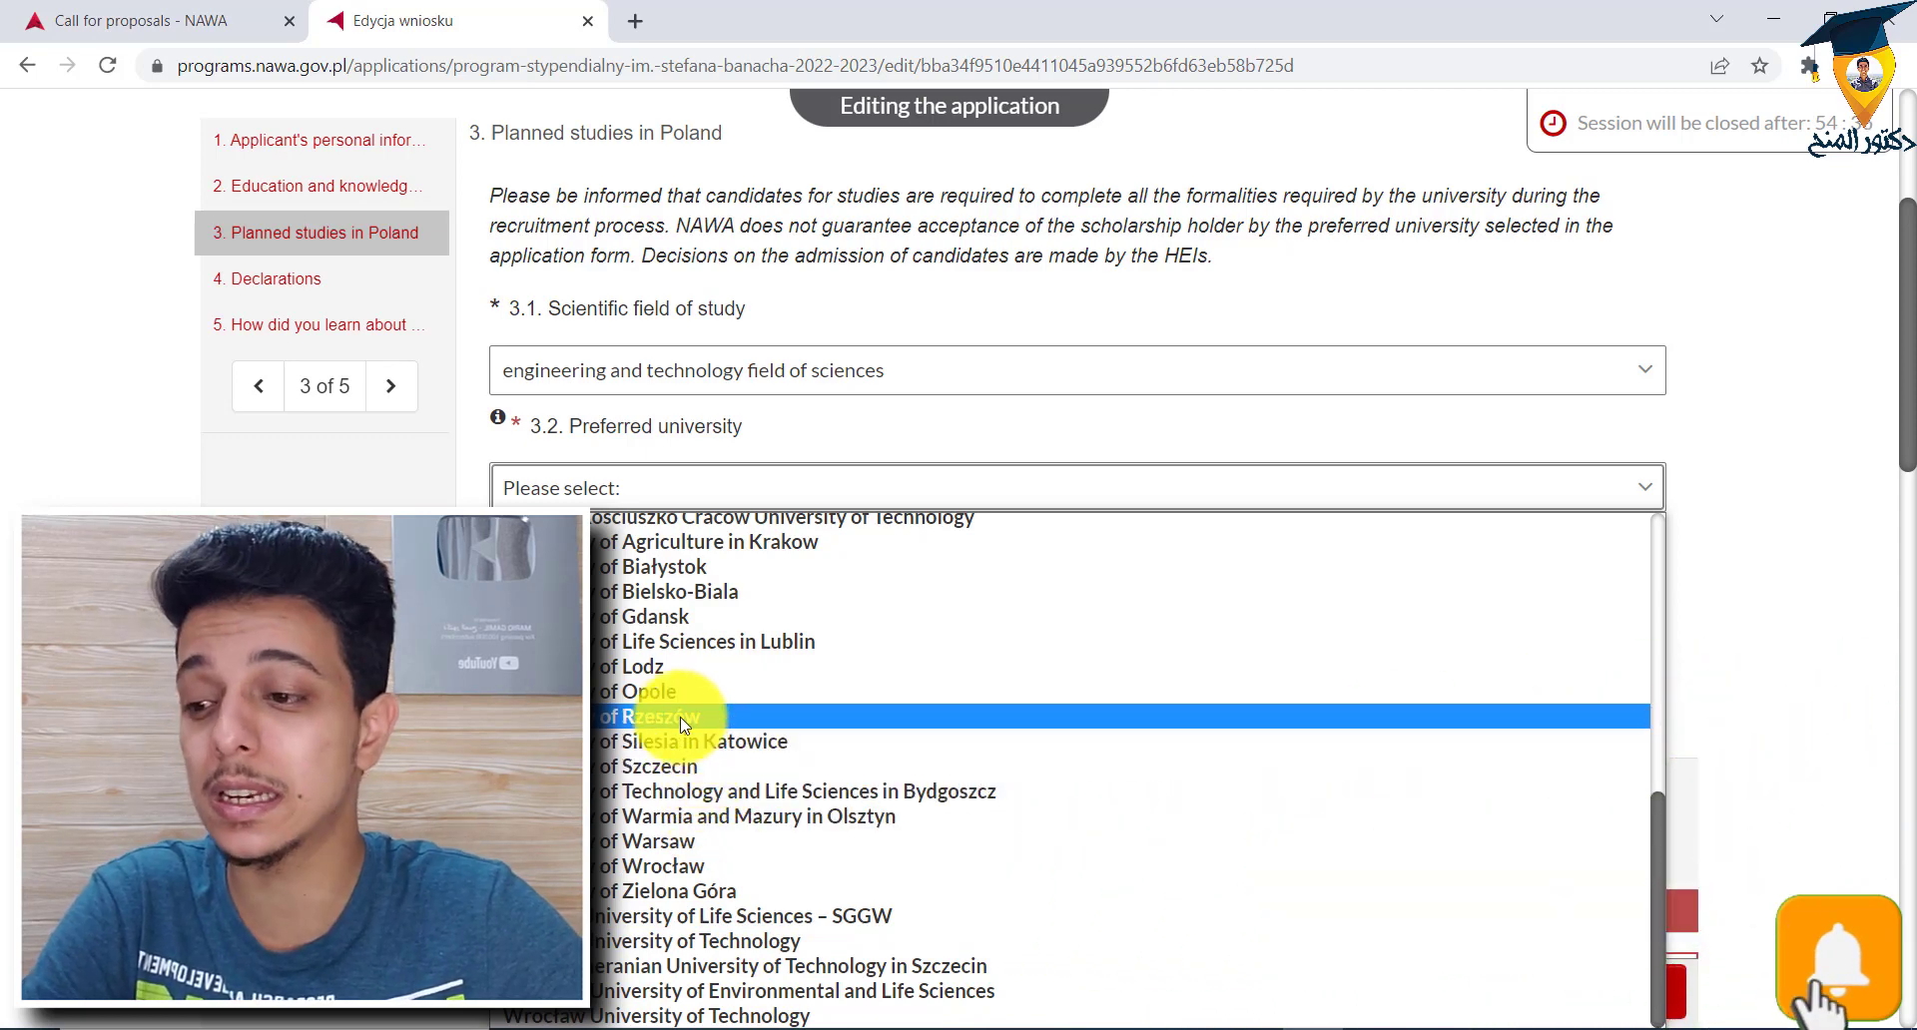
scroll(689, 656, up, 3)
scroll(699, 655, up, 4)
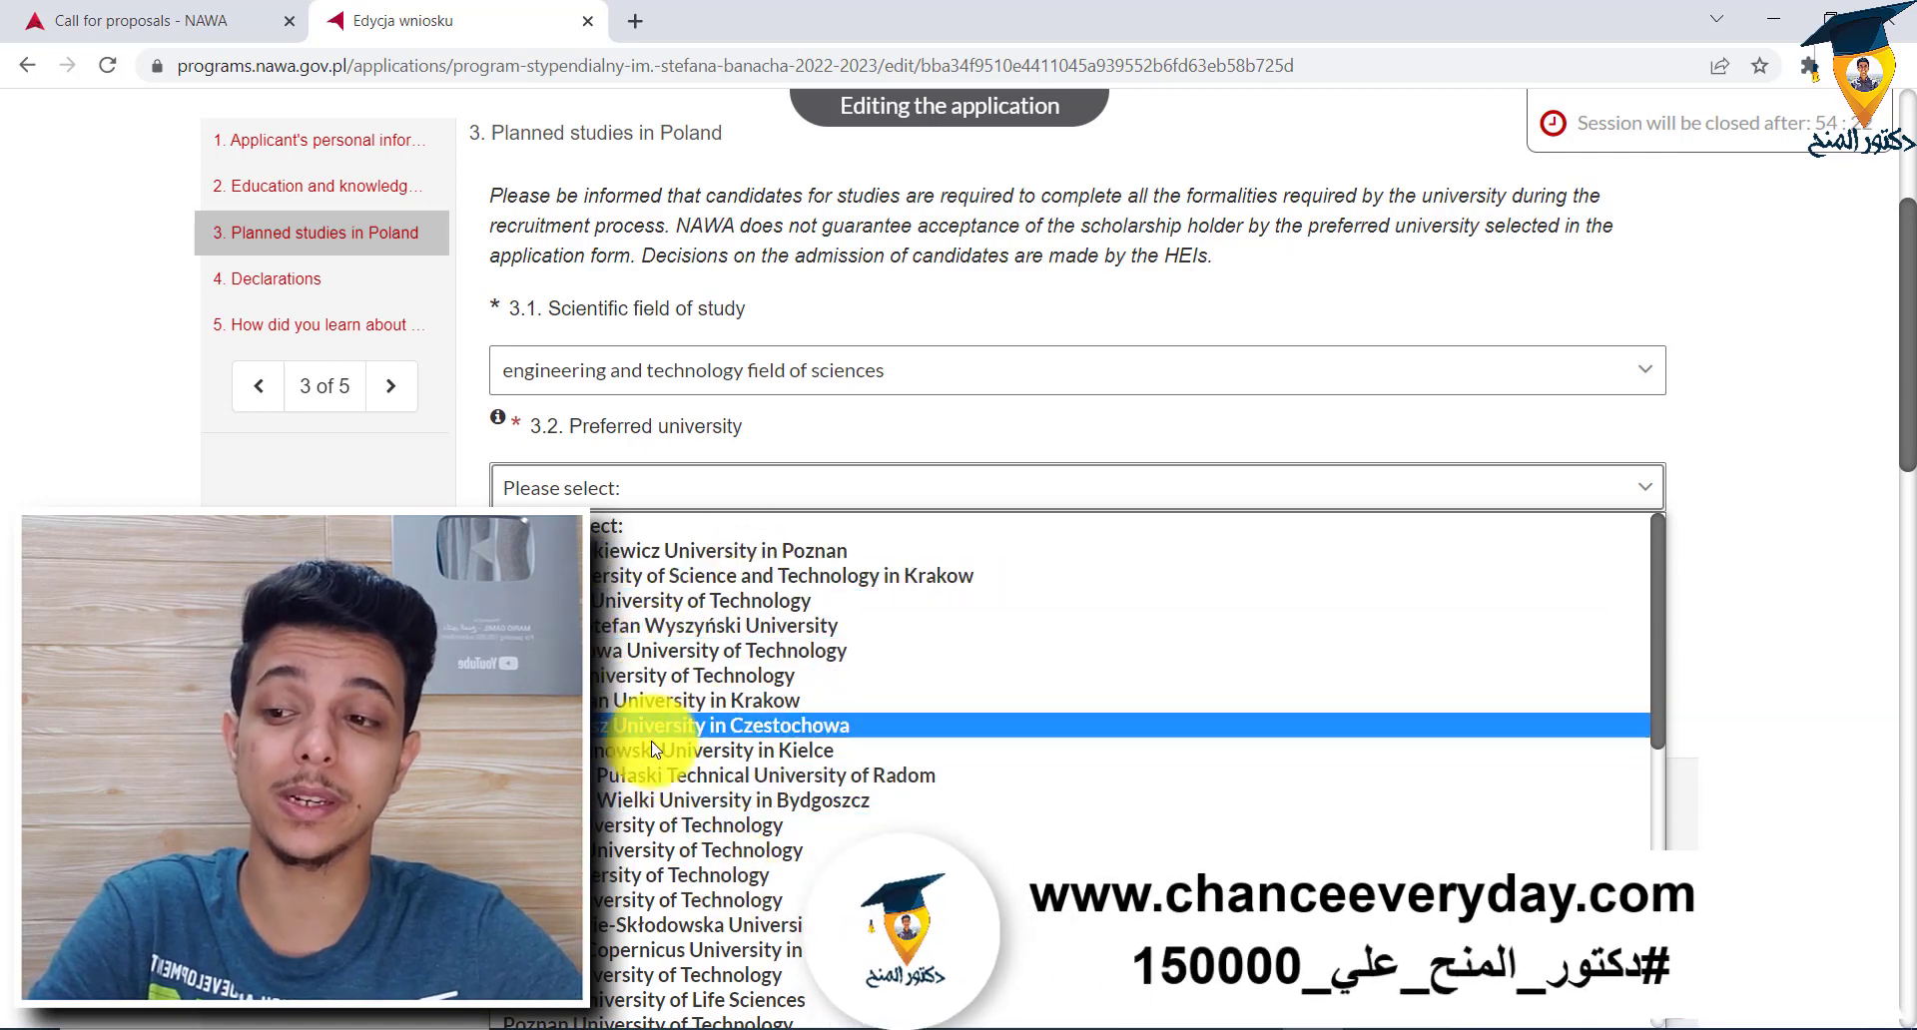
click(714, 681)
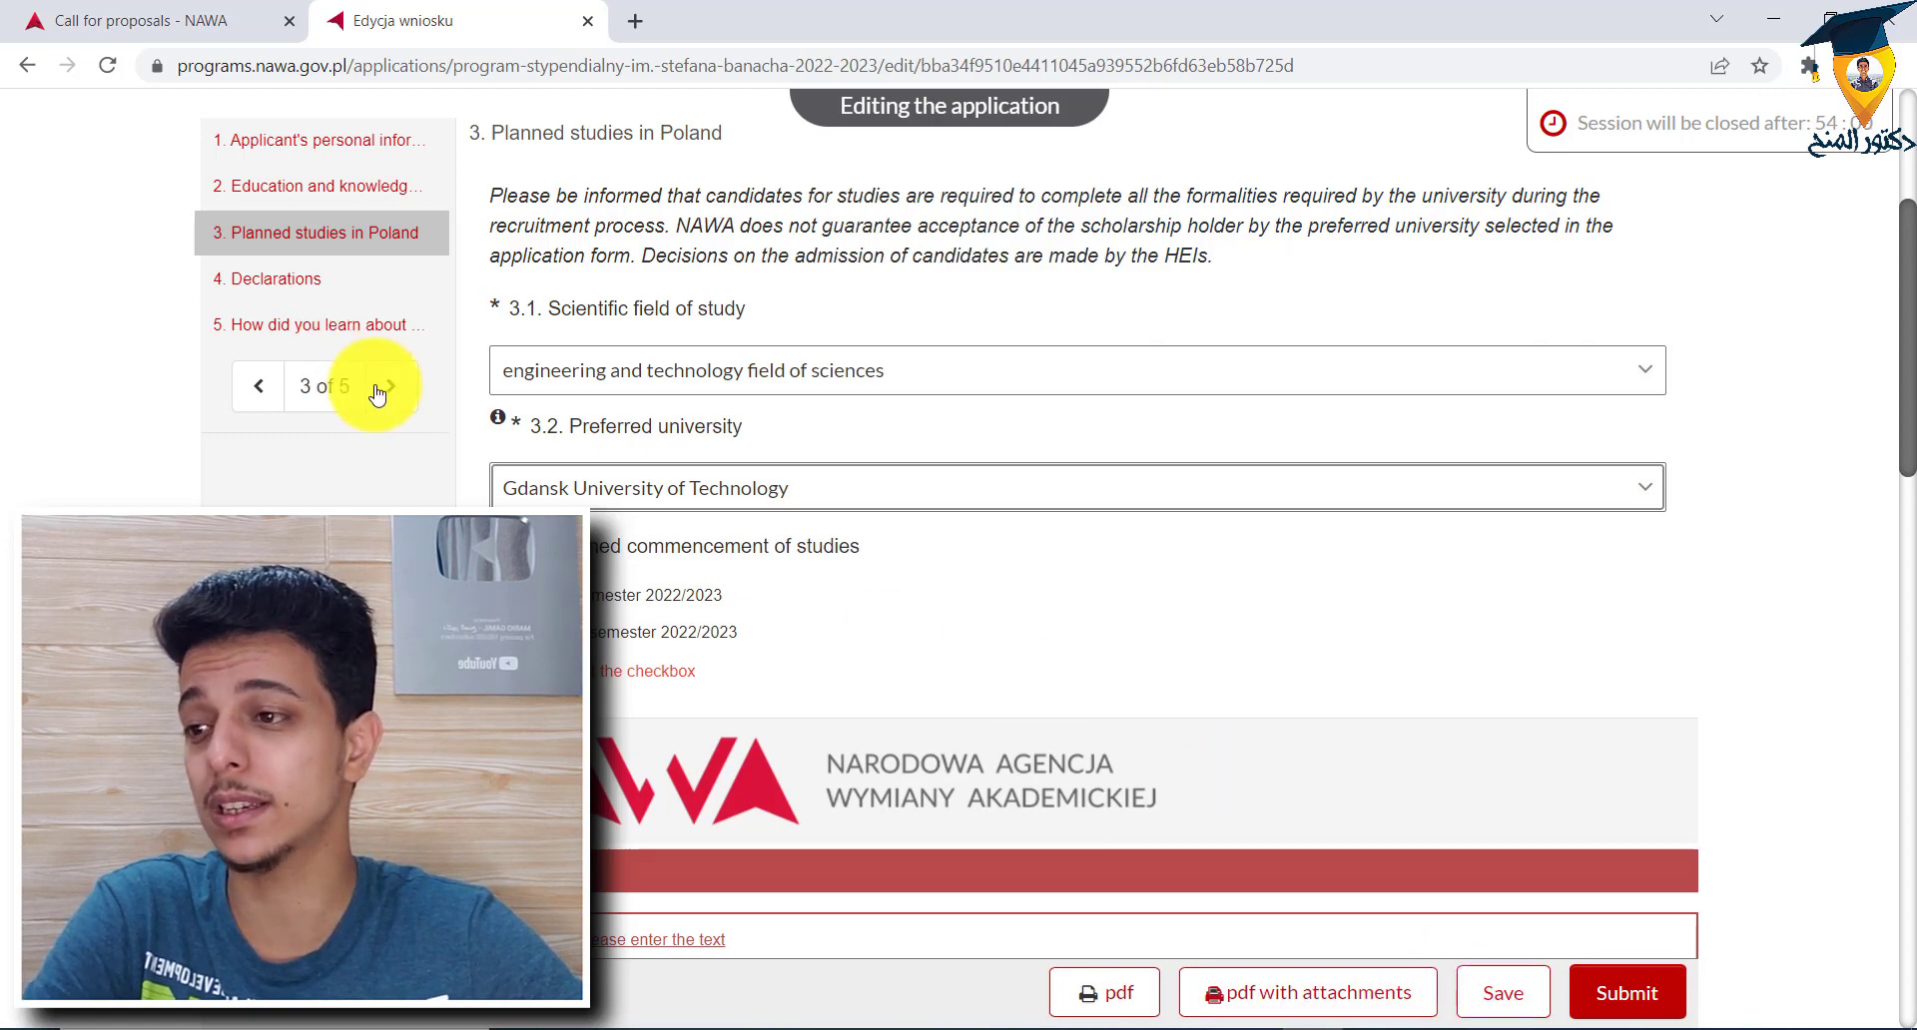
Step: Open section 4, Declarations, and accept declarations 4.1, 4.2 and 4.3
scroll(377, 397, up, 4)
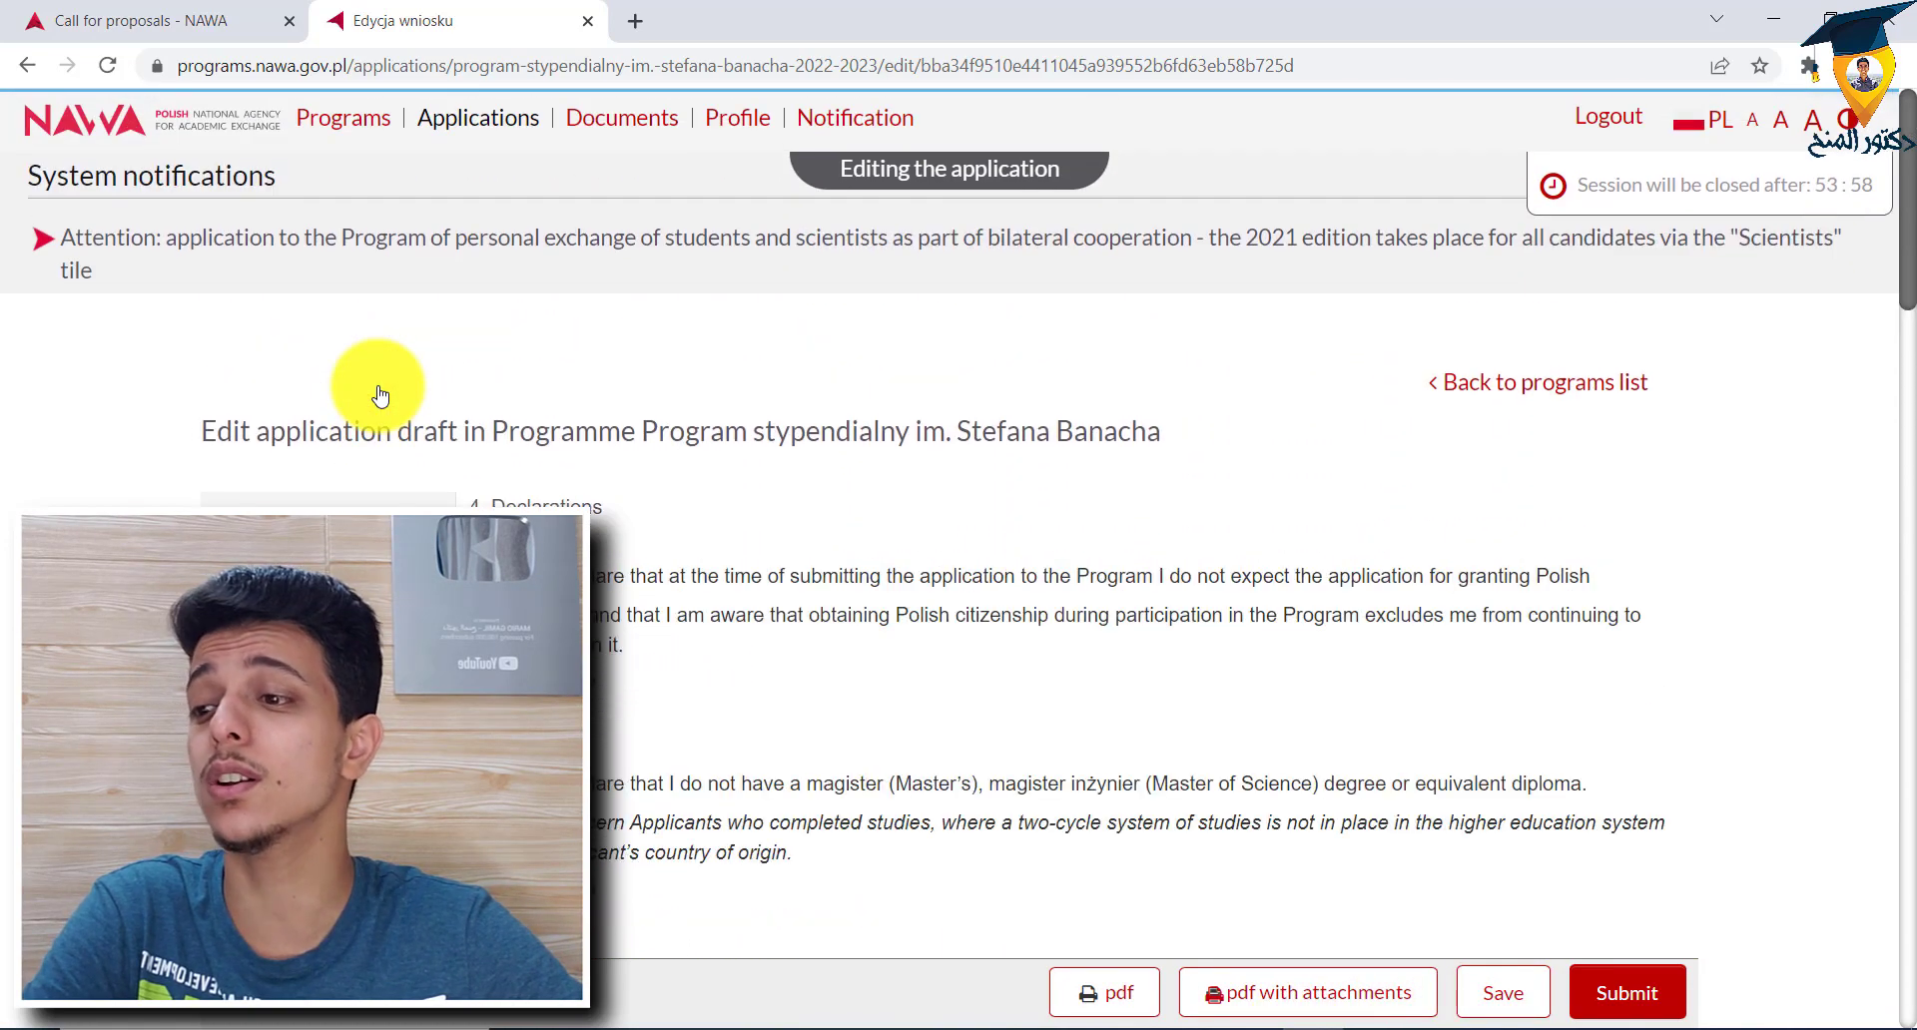
scroll(539, 340, down, 3)
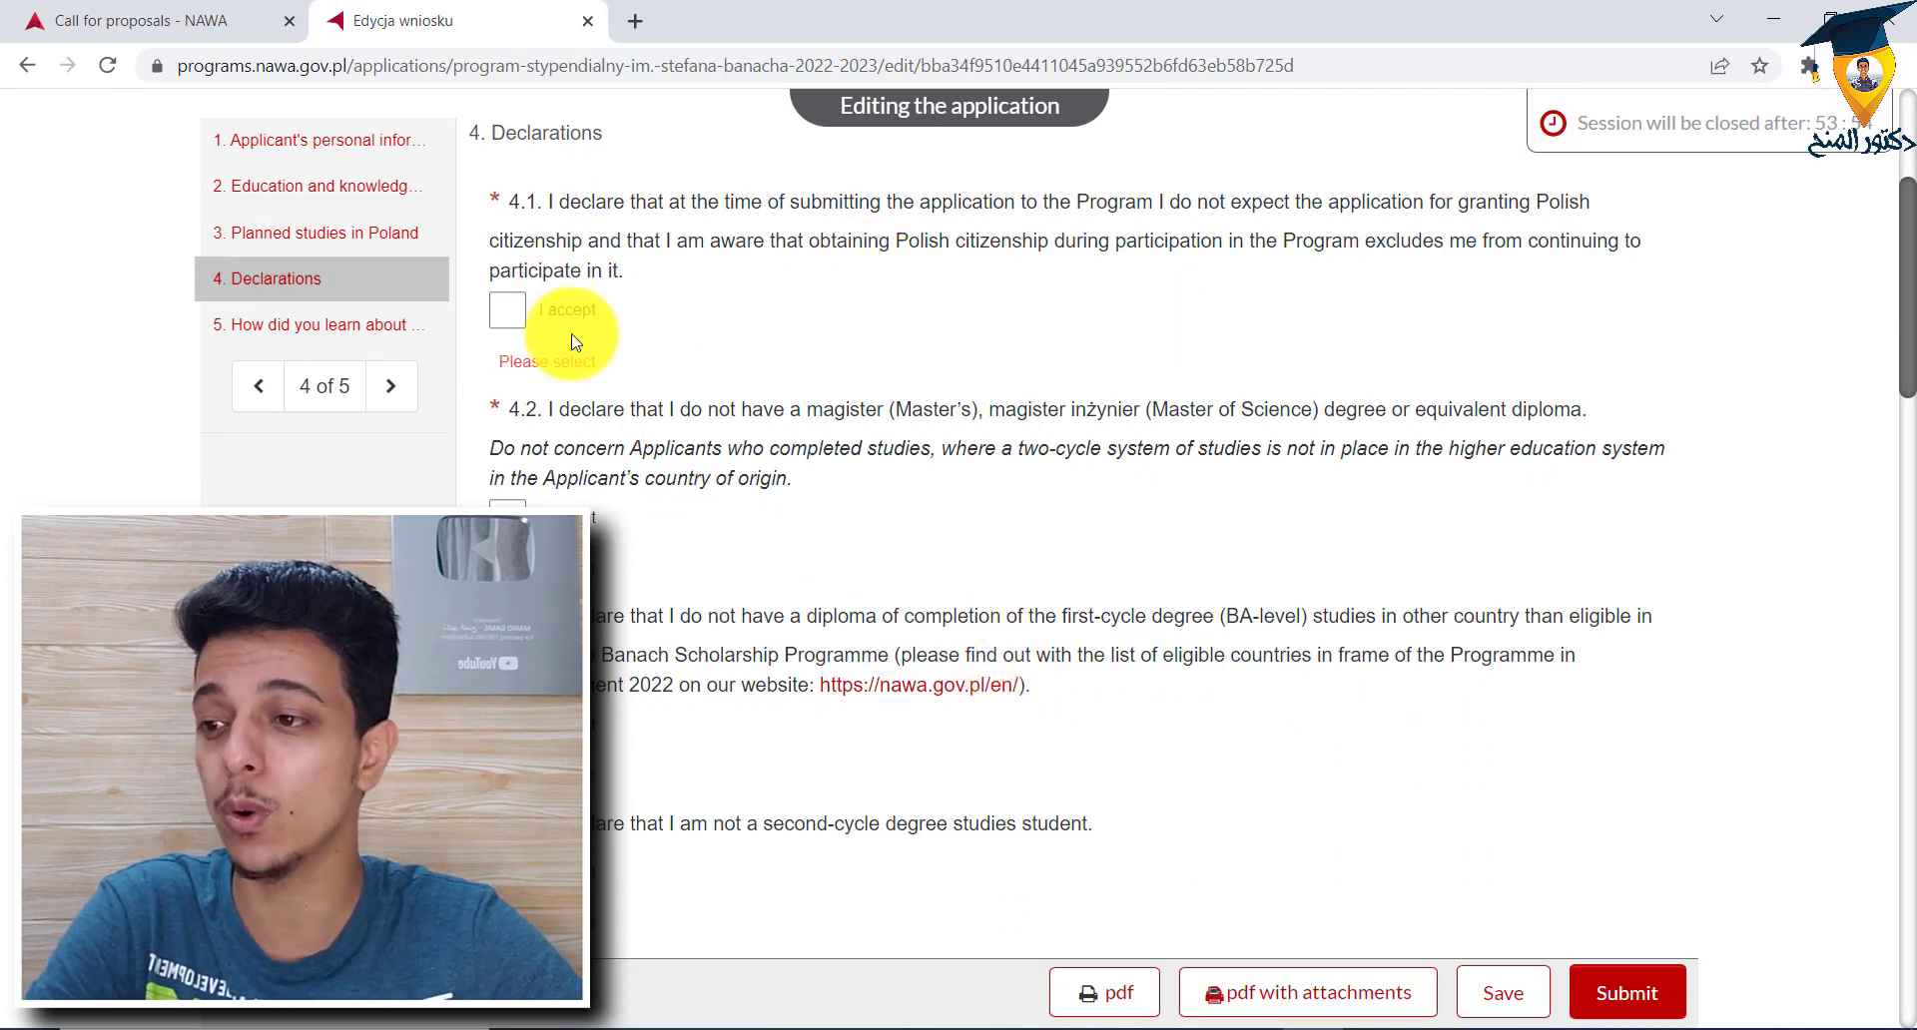
click(508, 310)
scroll(514, 427, down, 1)
click(507, 393)
scroll(529, 491, down, 1)
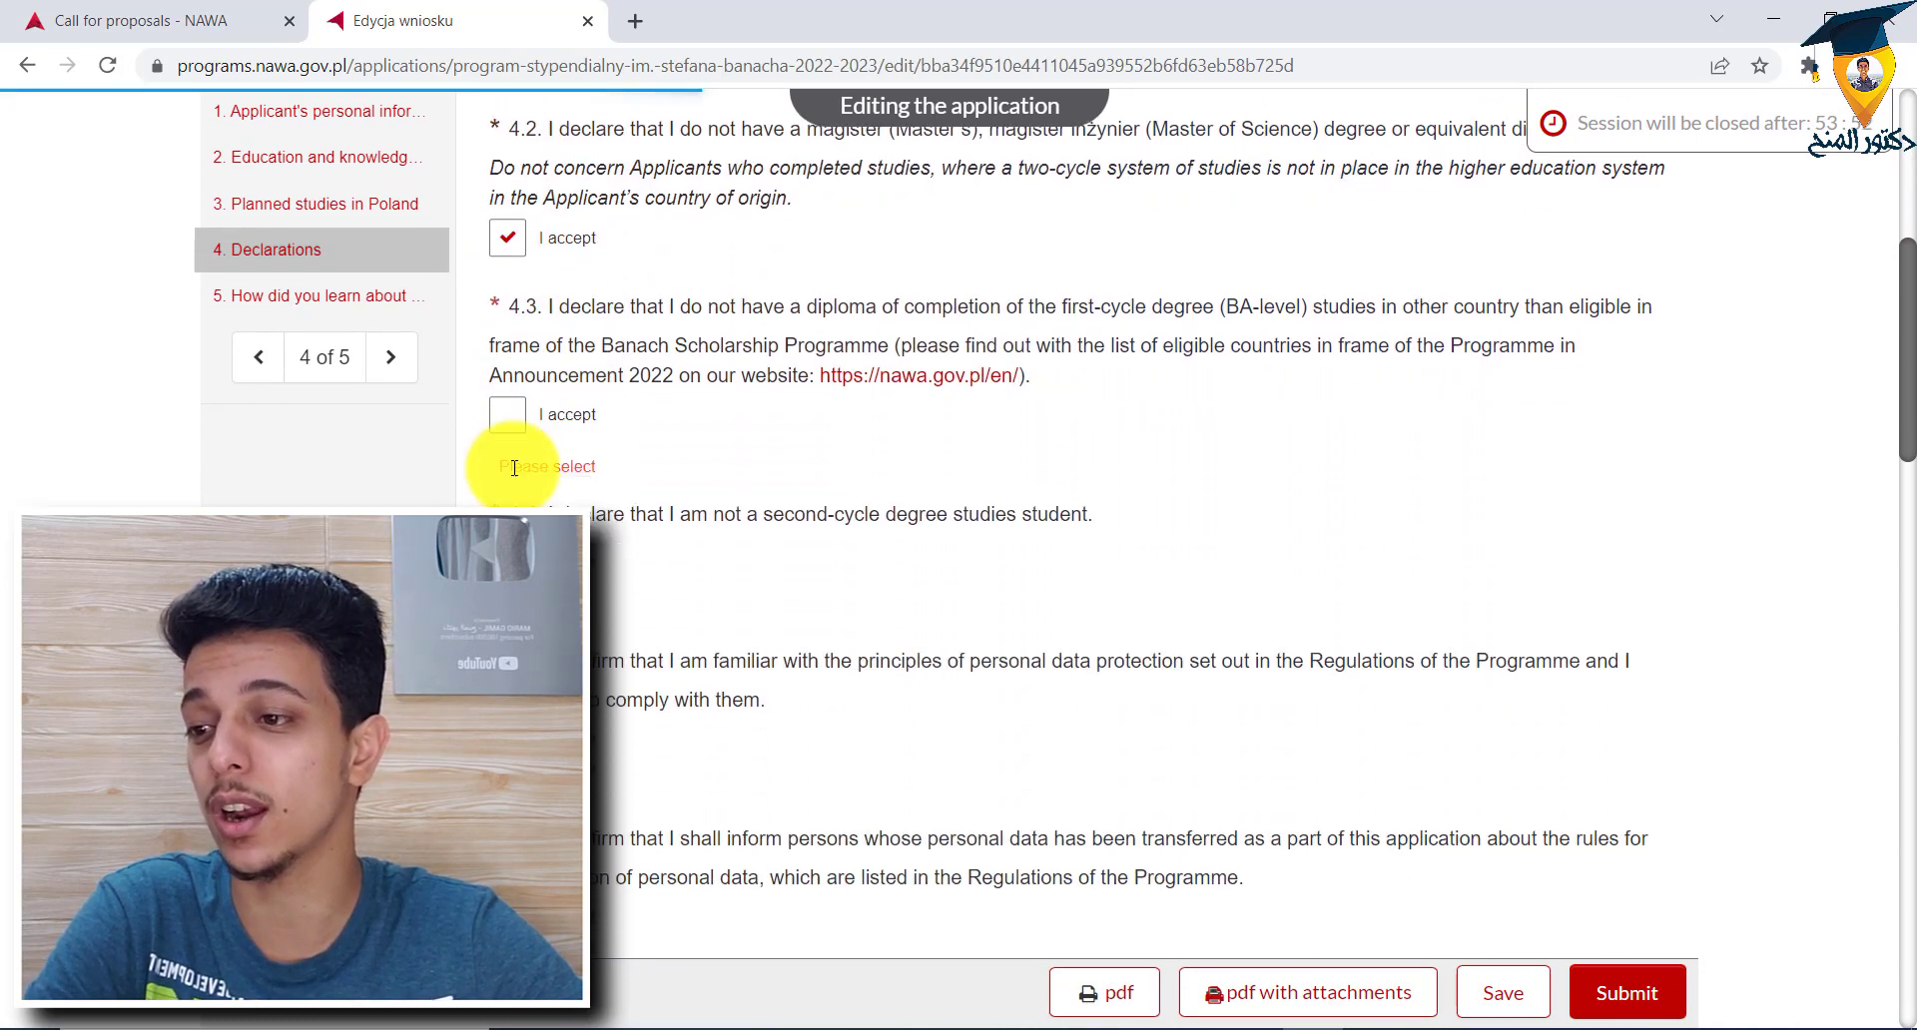
click(507, 414)
scroll(511, 439, down, 5)
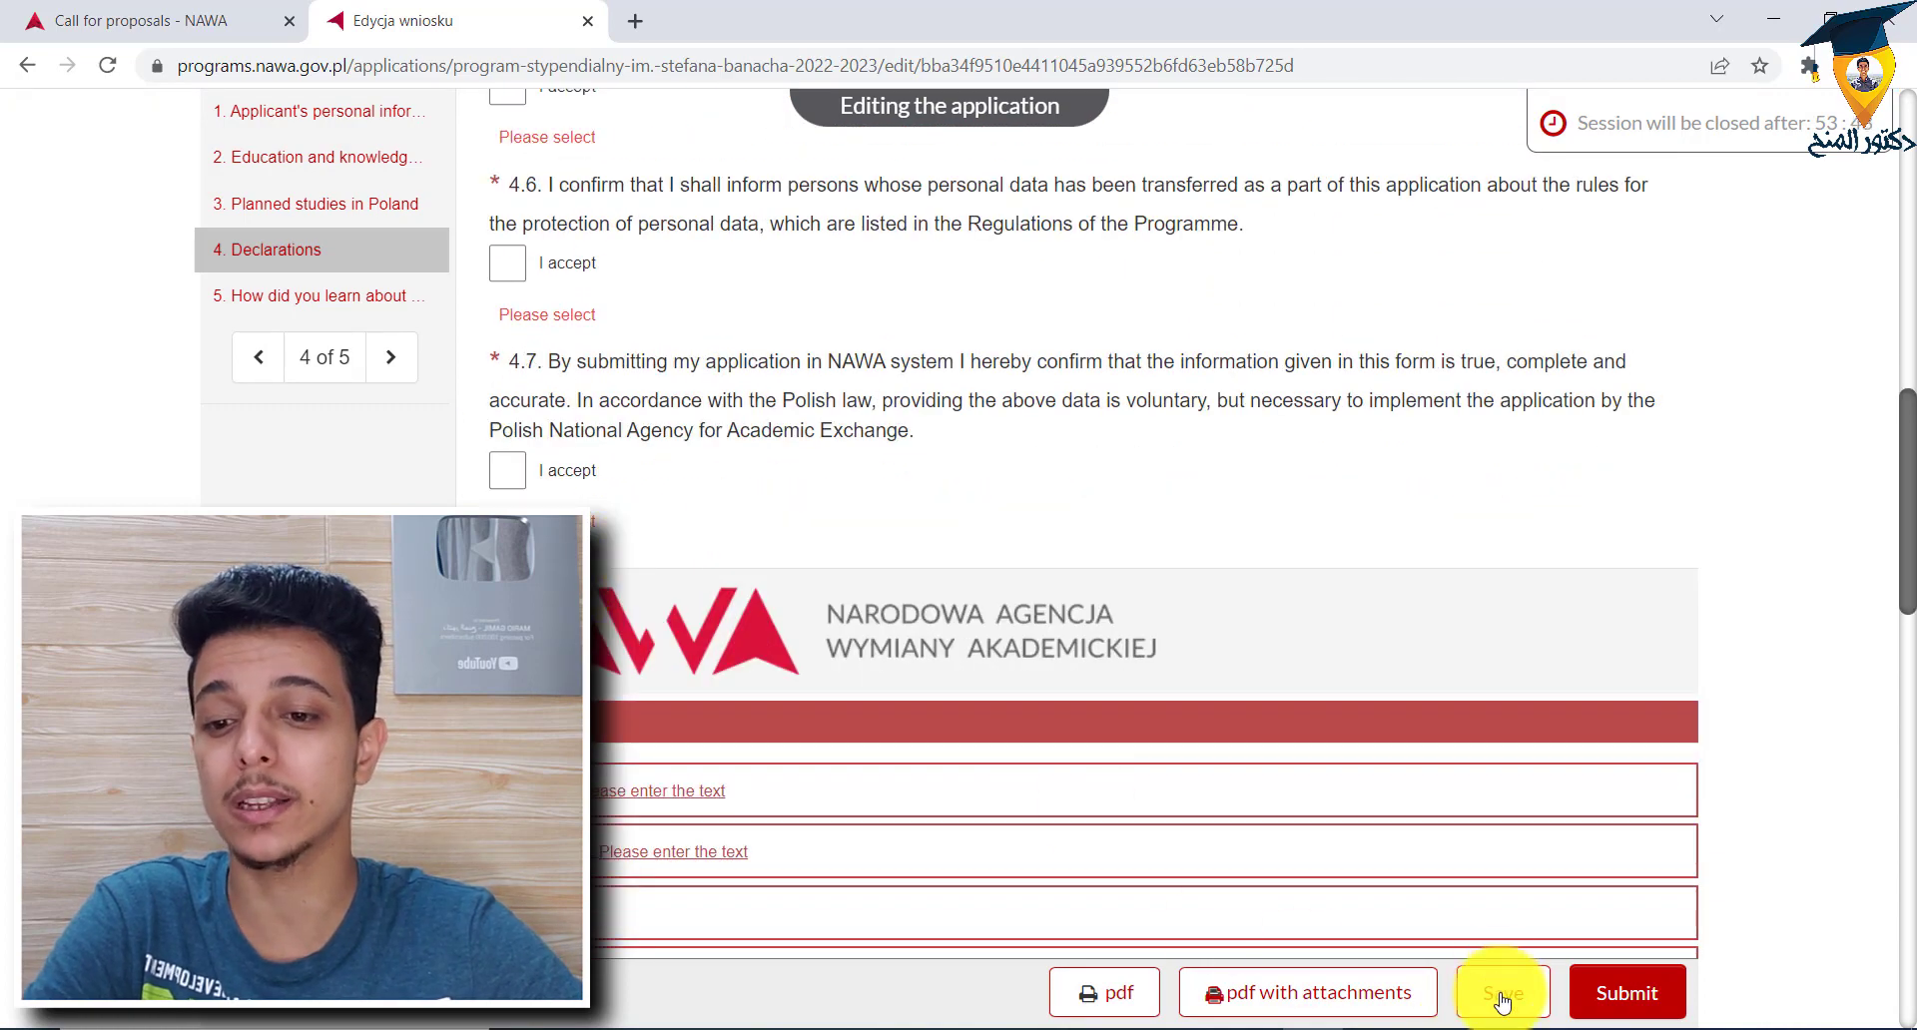
Step: Open section 5 and review the answer options for how the applicant learned about the programme
click(386, 366)
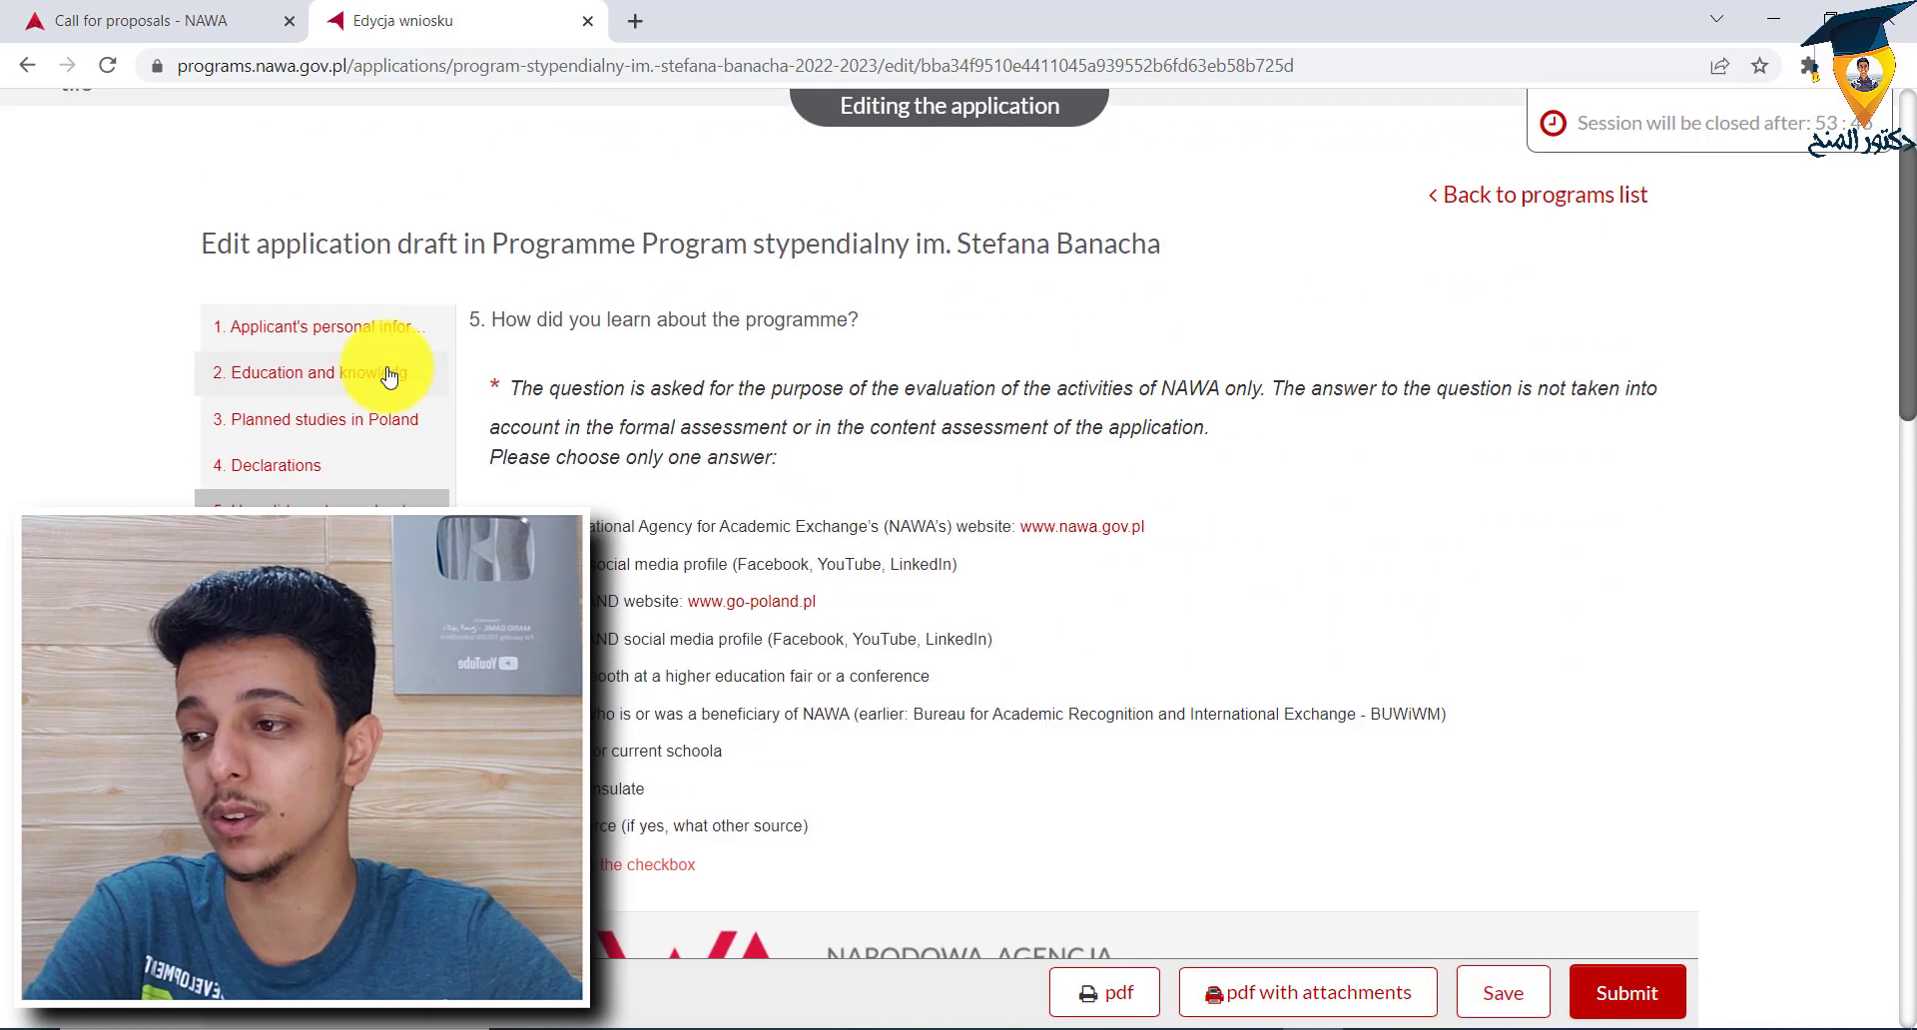
scroll(950, 445, down, 3)
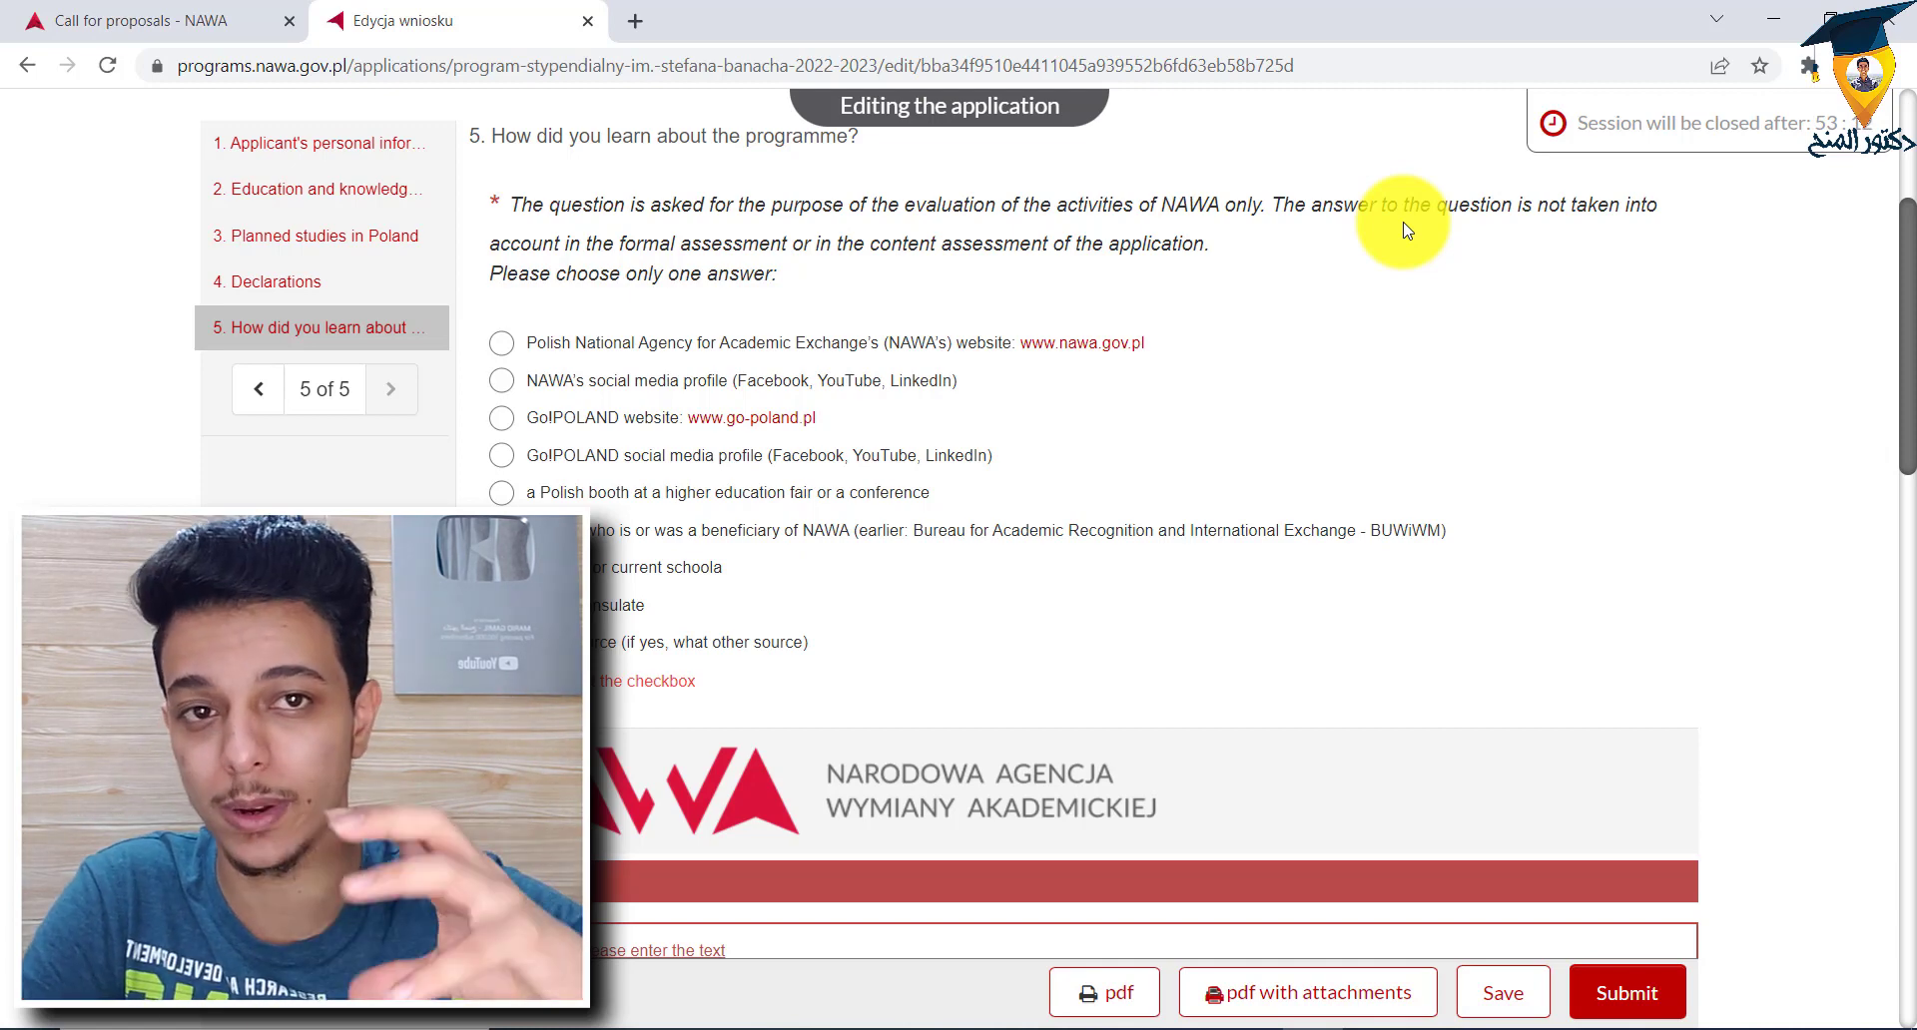
scroll(950, 282, down, 1)
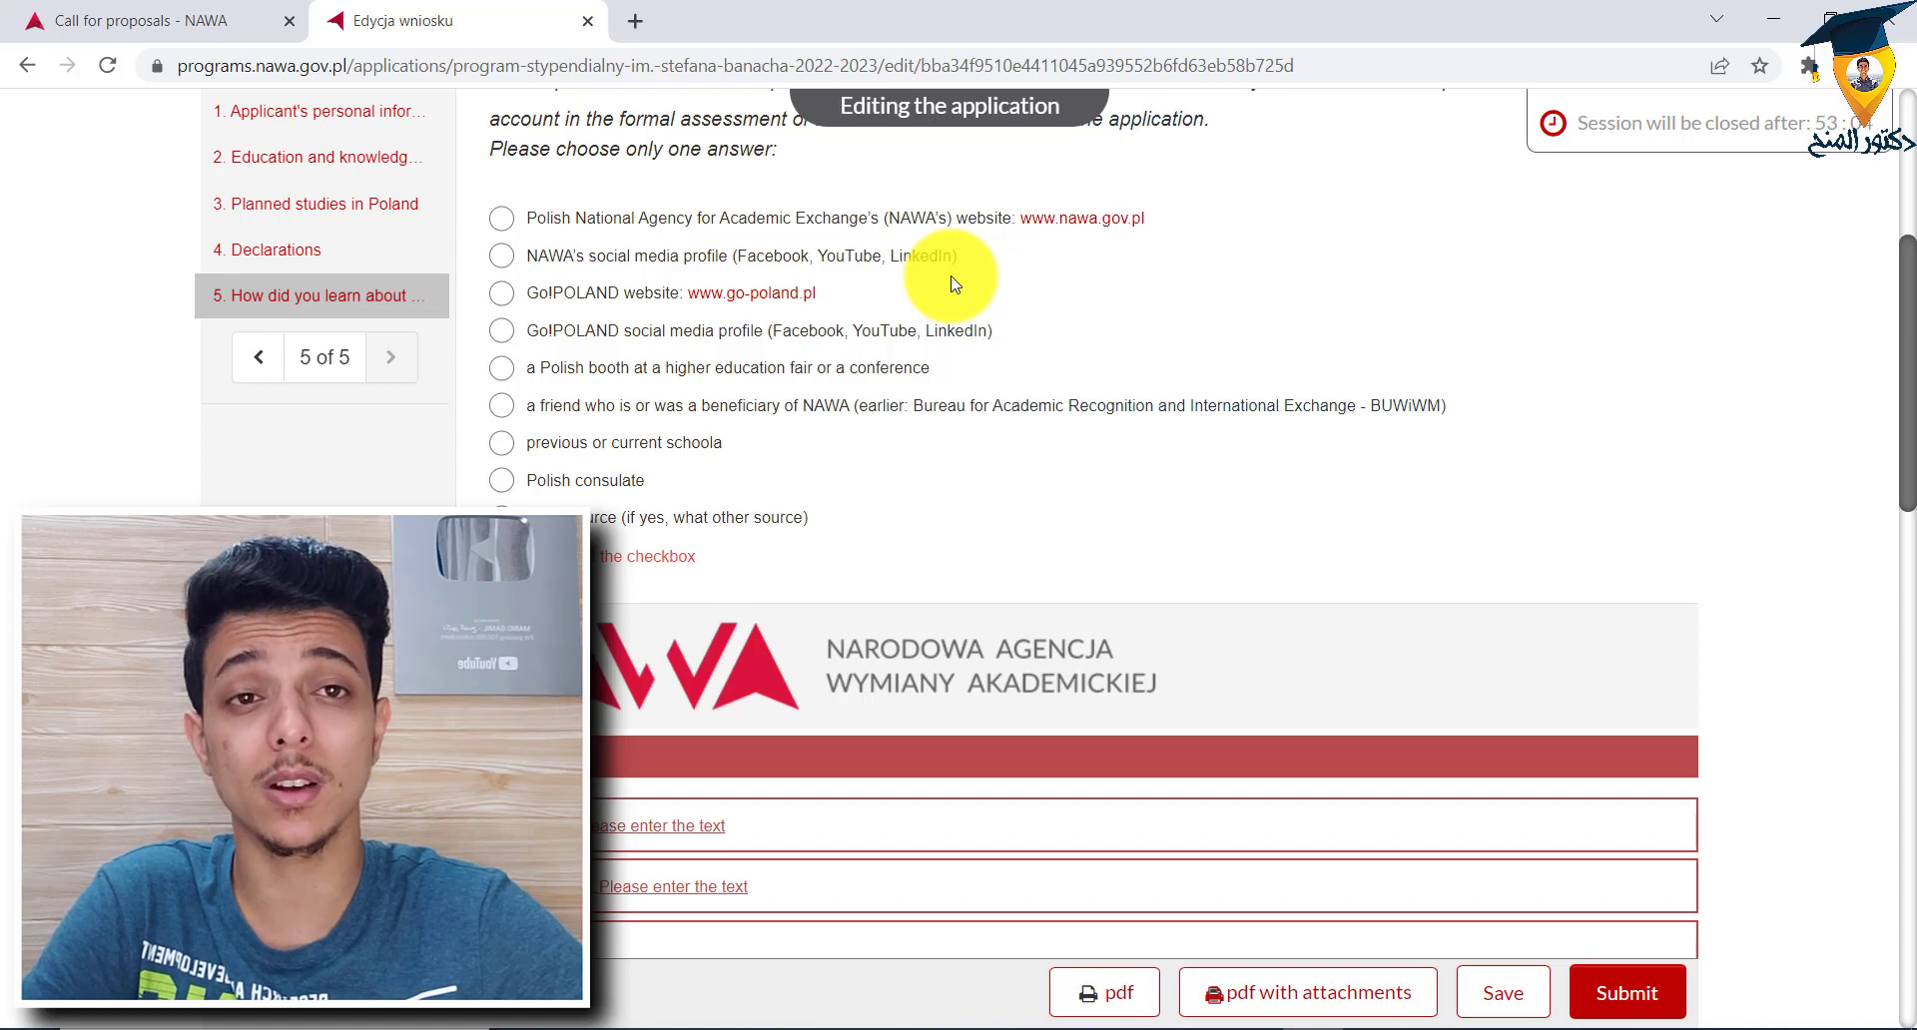
Step: Examine the list of form errors beneath section 5 for the required fields still missing
scroll(949, 280, down, 2)
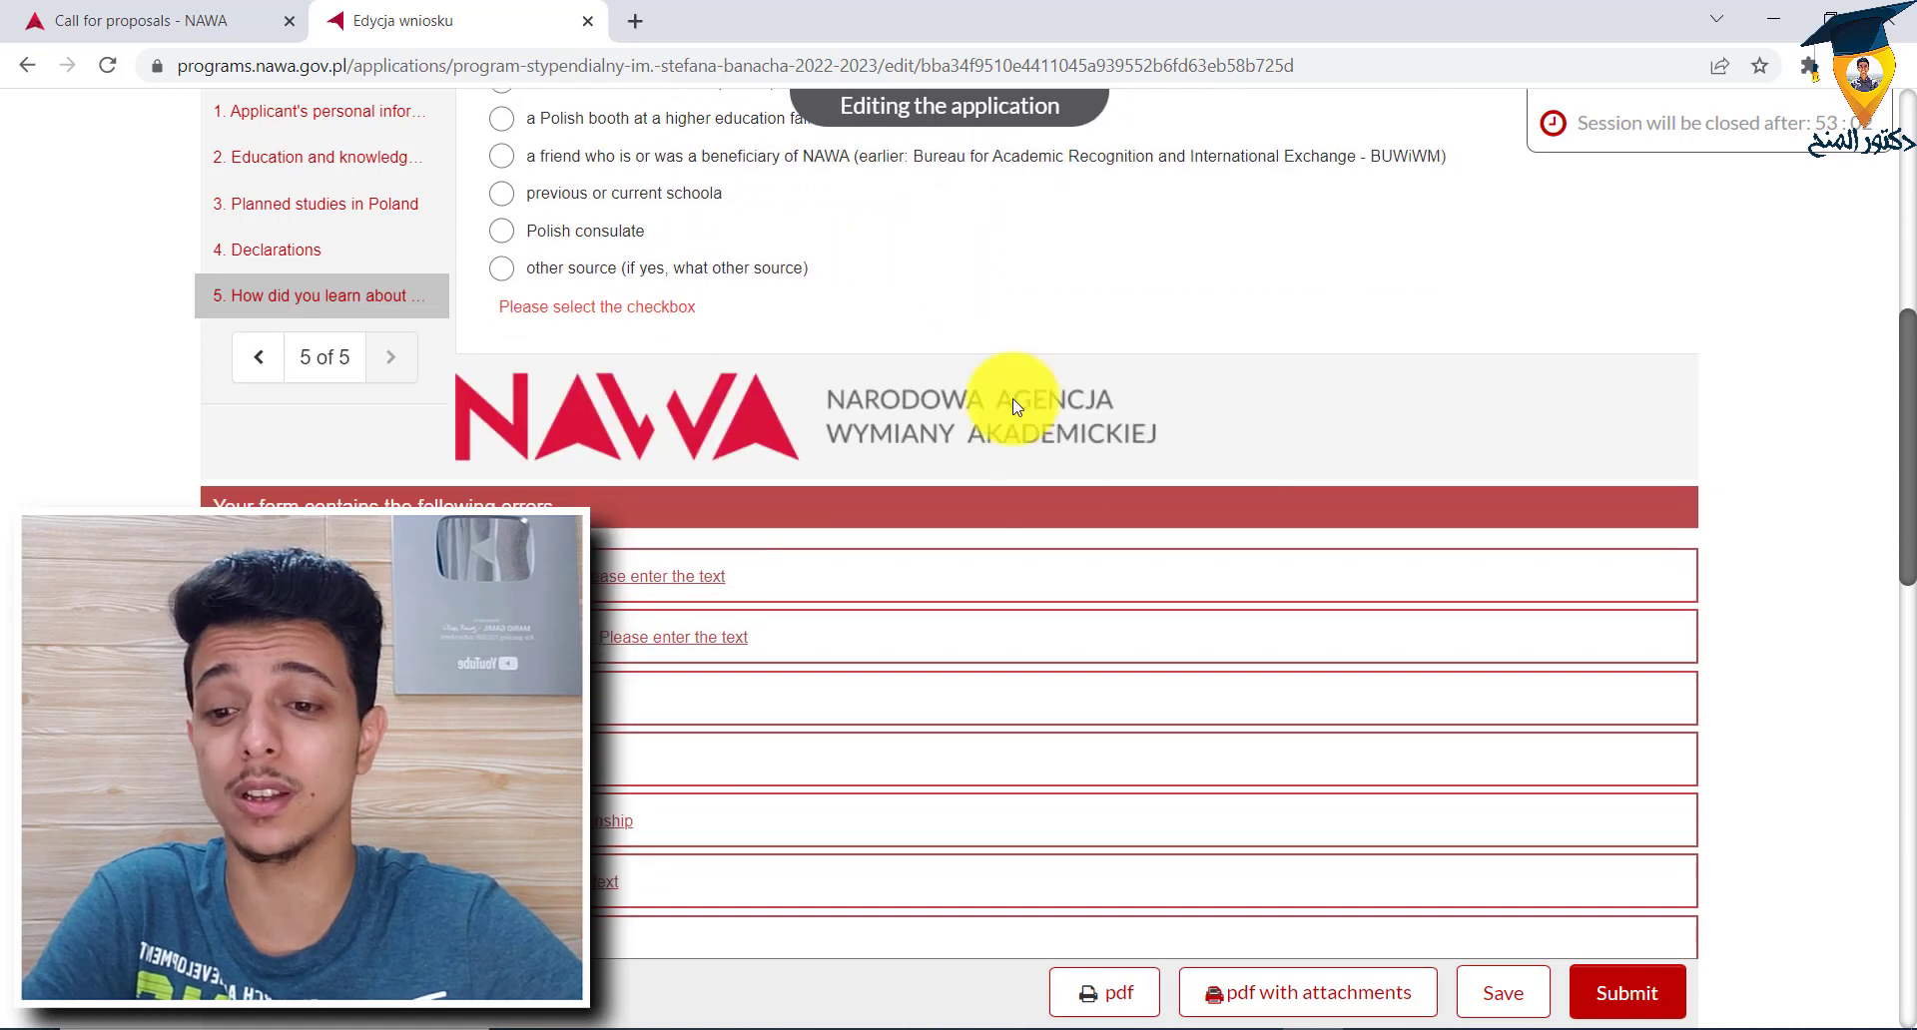
scroll(430, 480, down, 3)
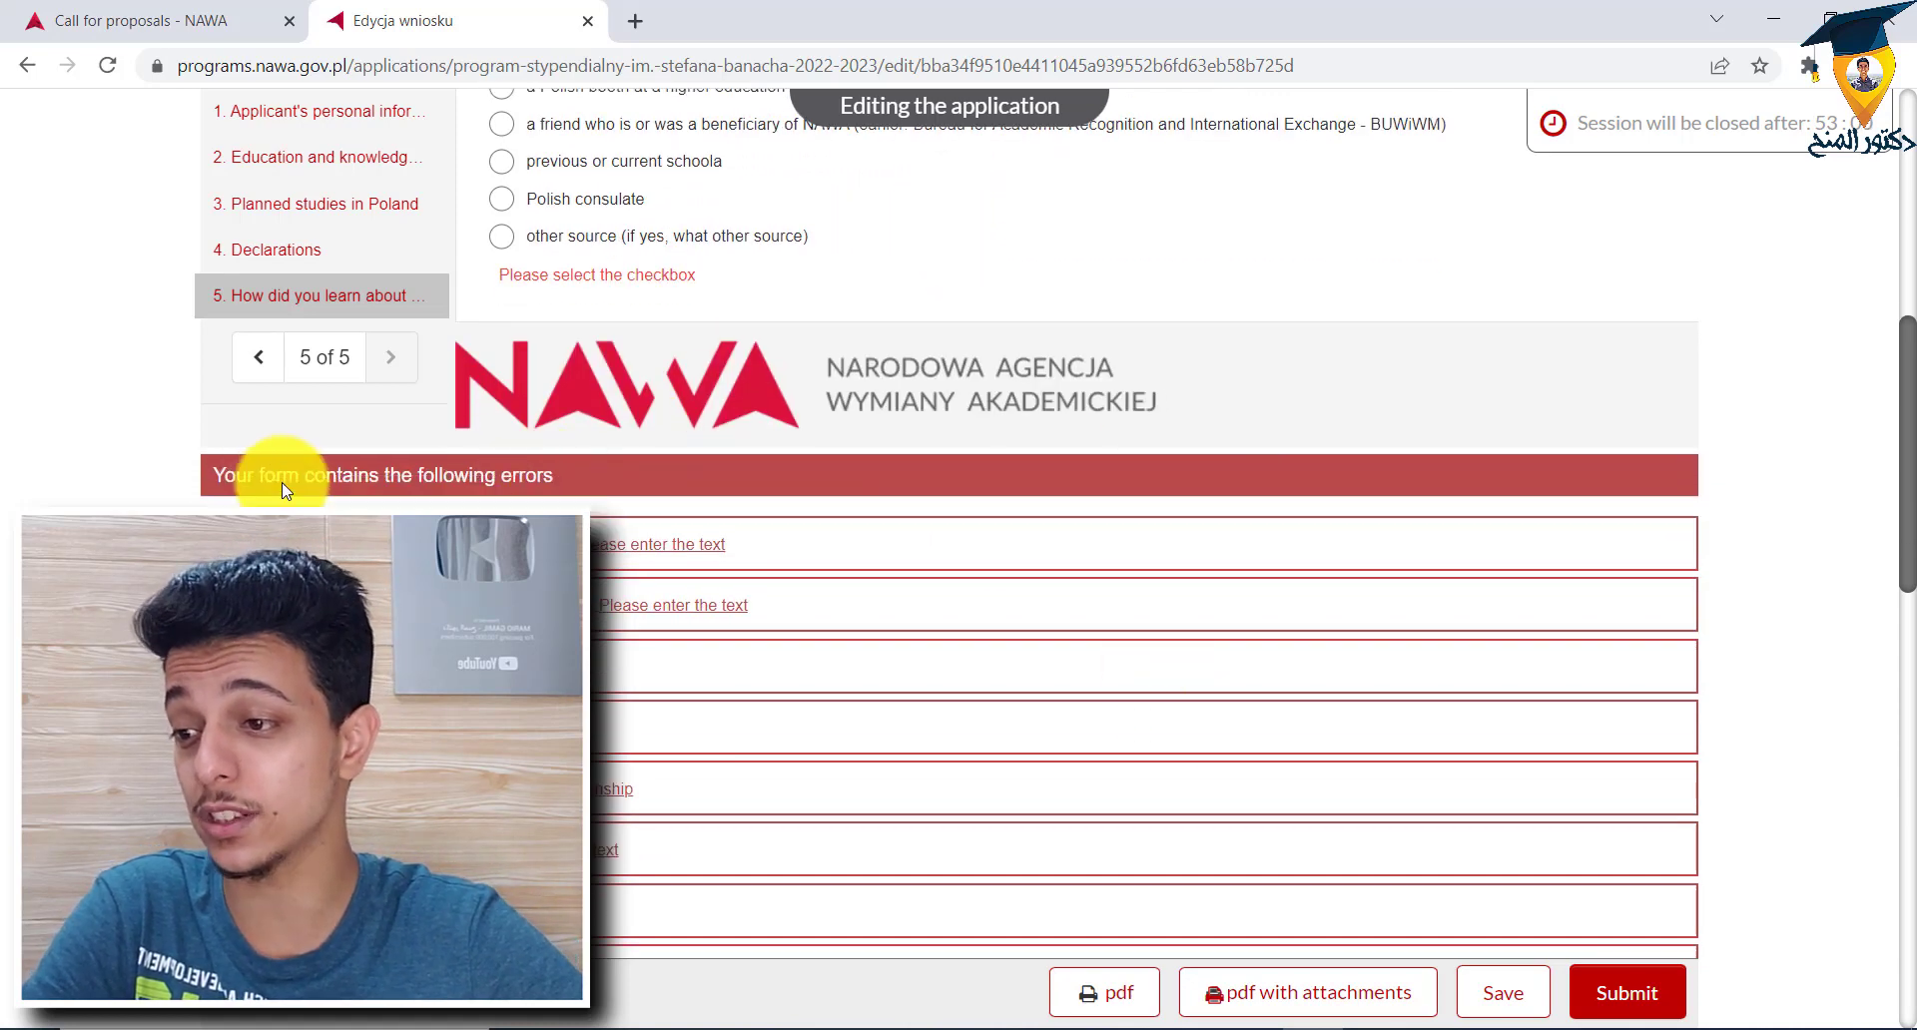
scroll(429, 480, down, 2)
scroll(419, 479, up, 4)
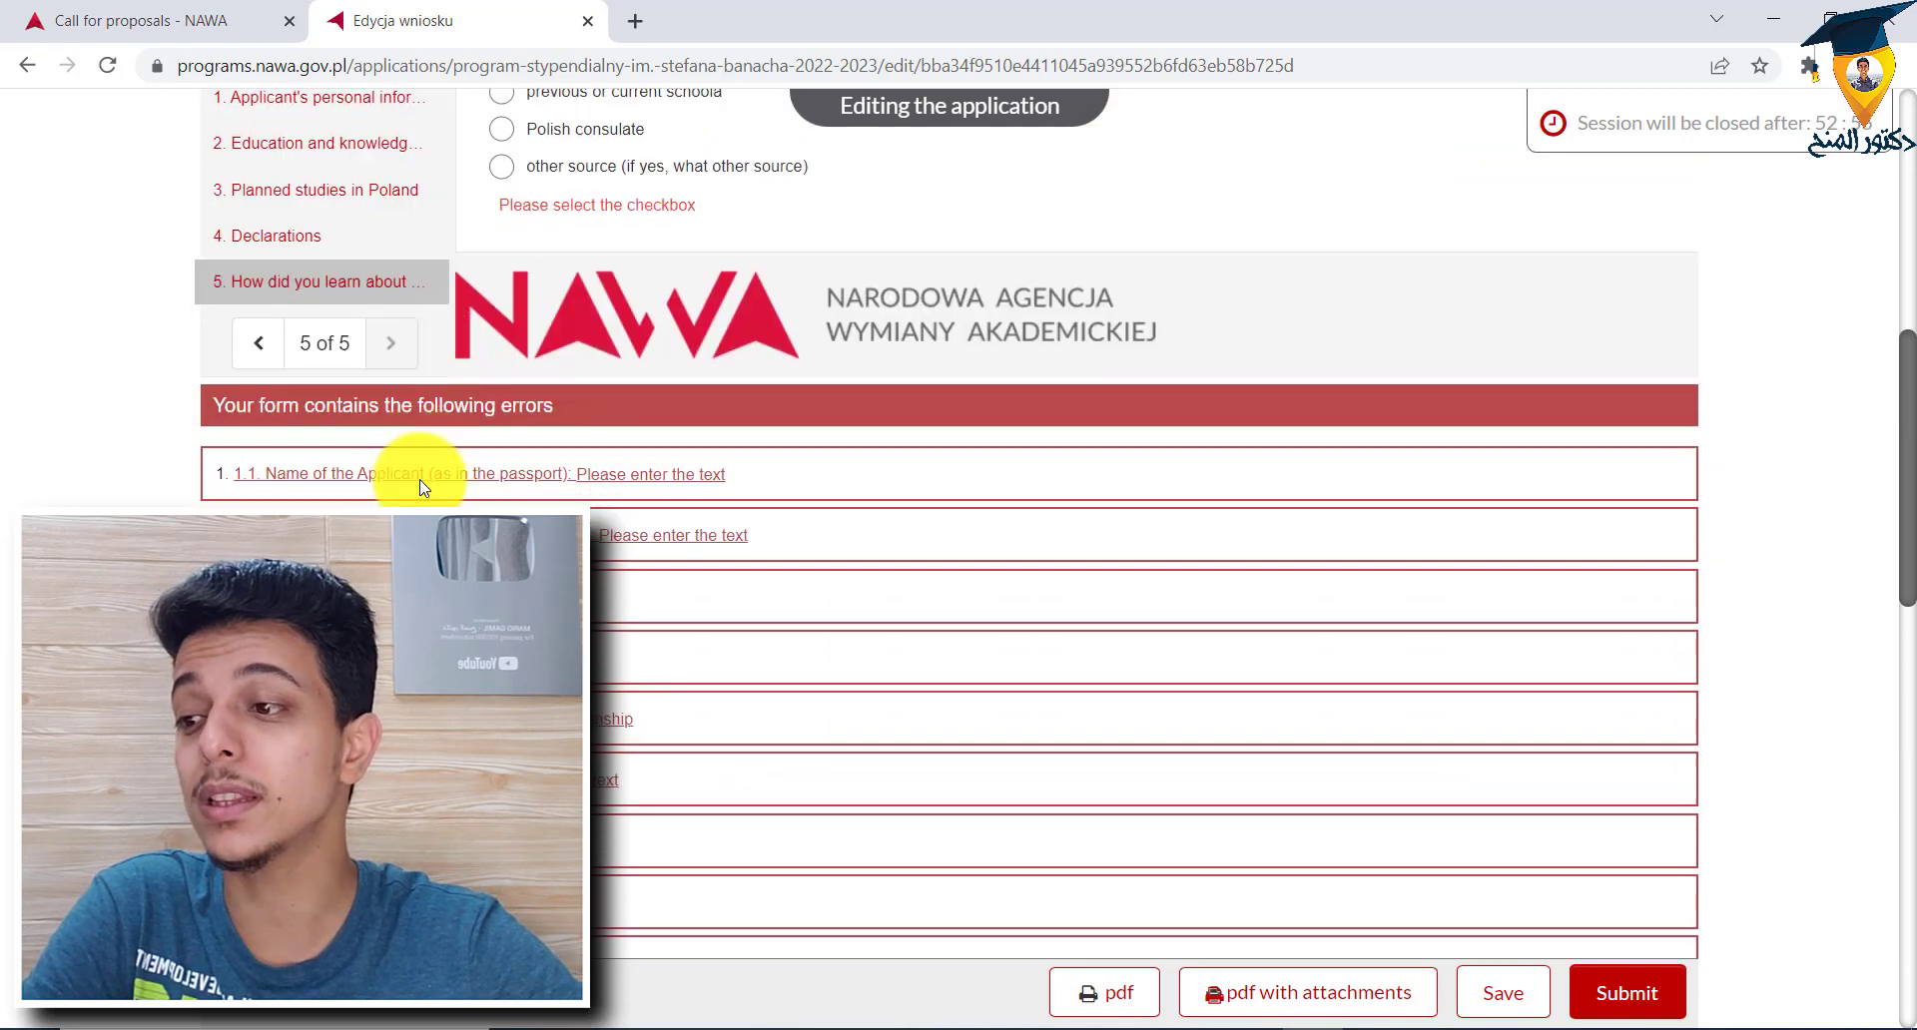
scroll(400, 419, down, 5)
scroll(349, 336, down, 3)
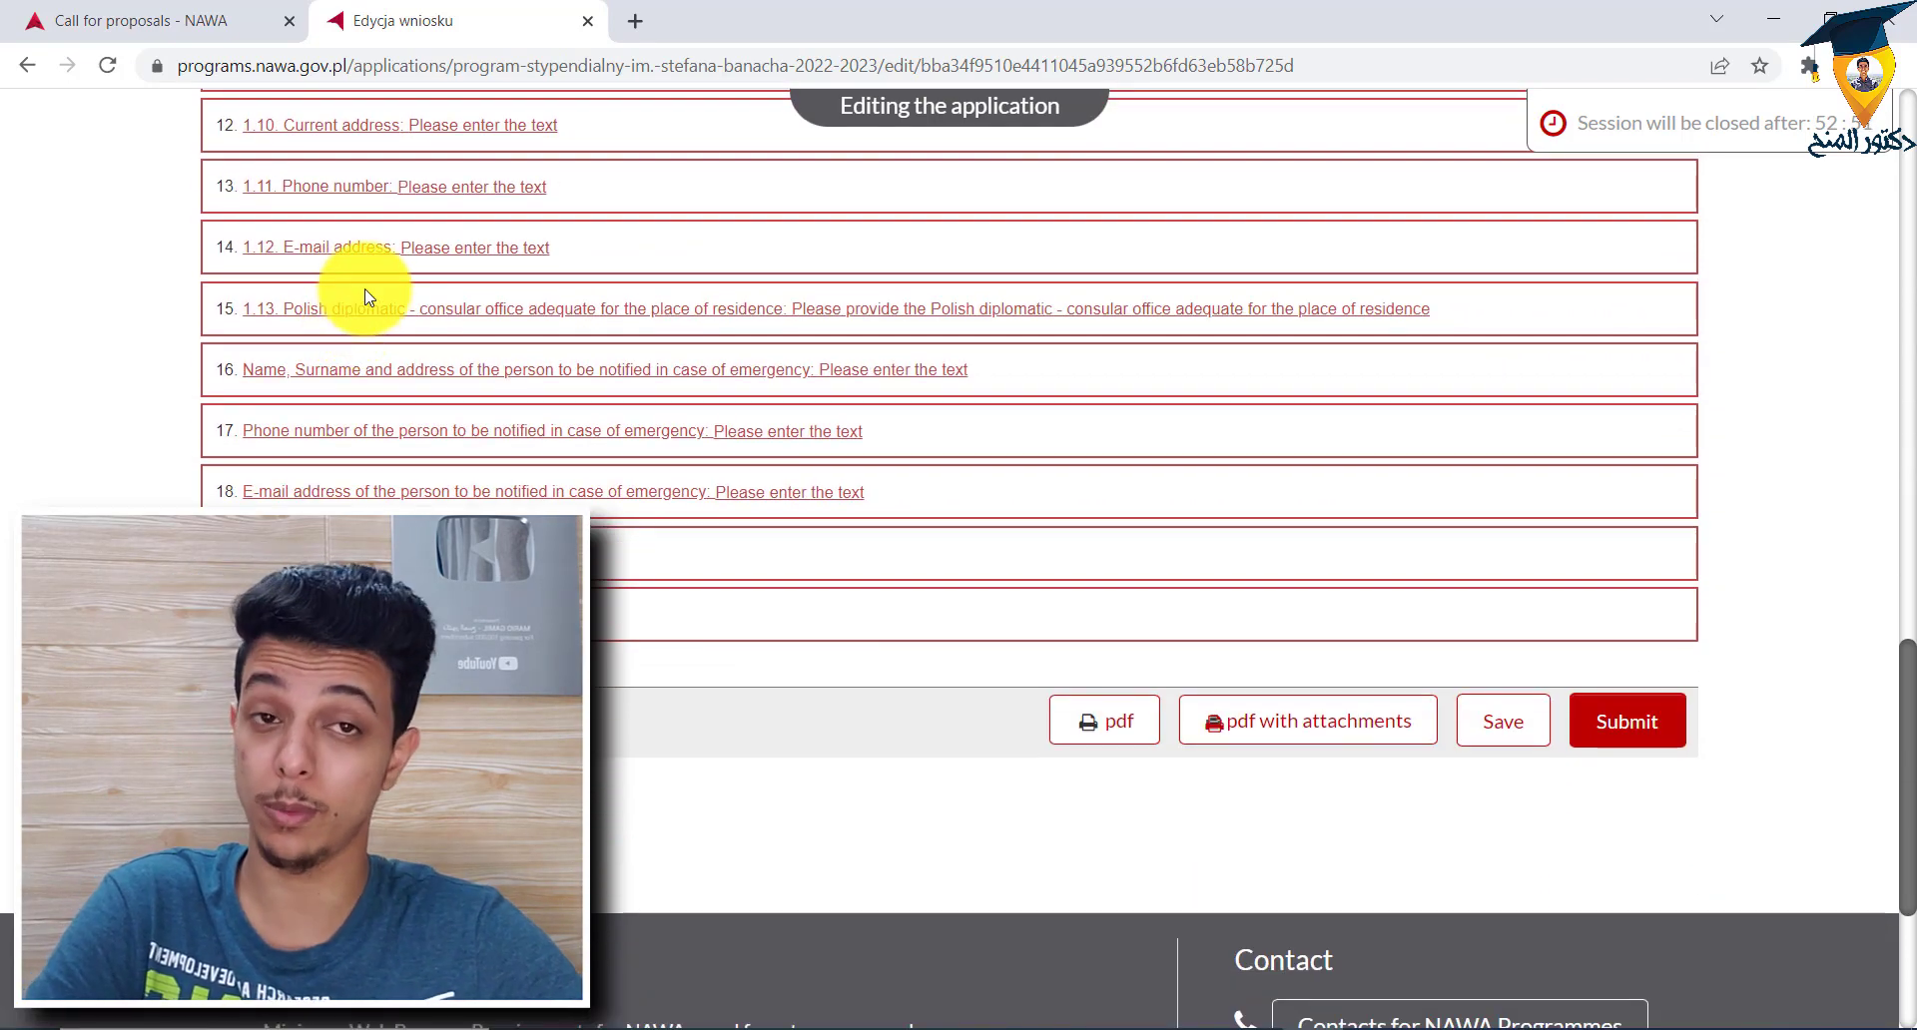
scroll(364, 290, up, 4)
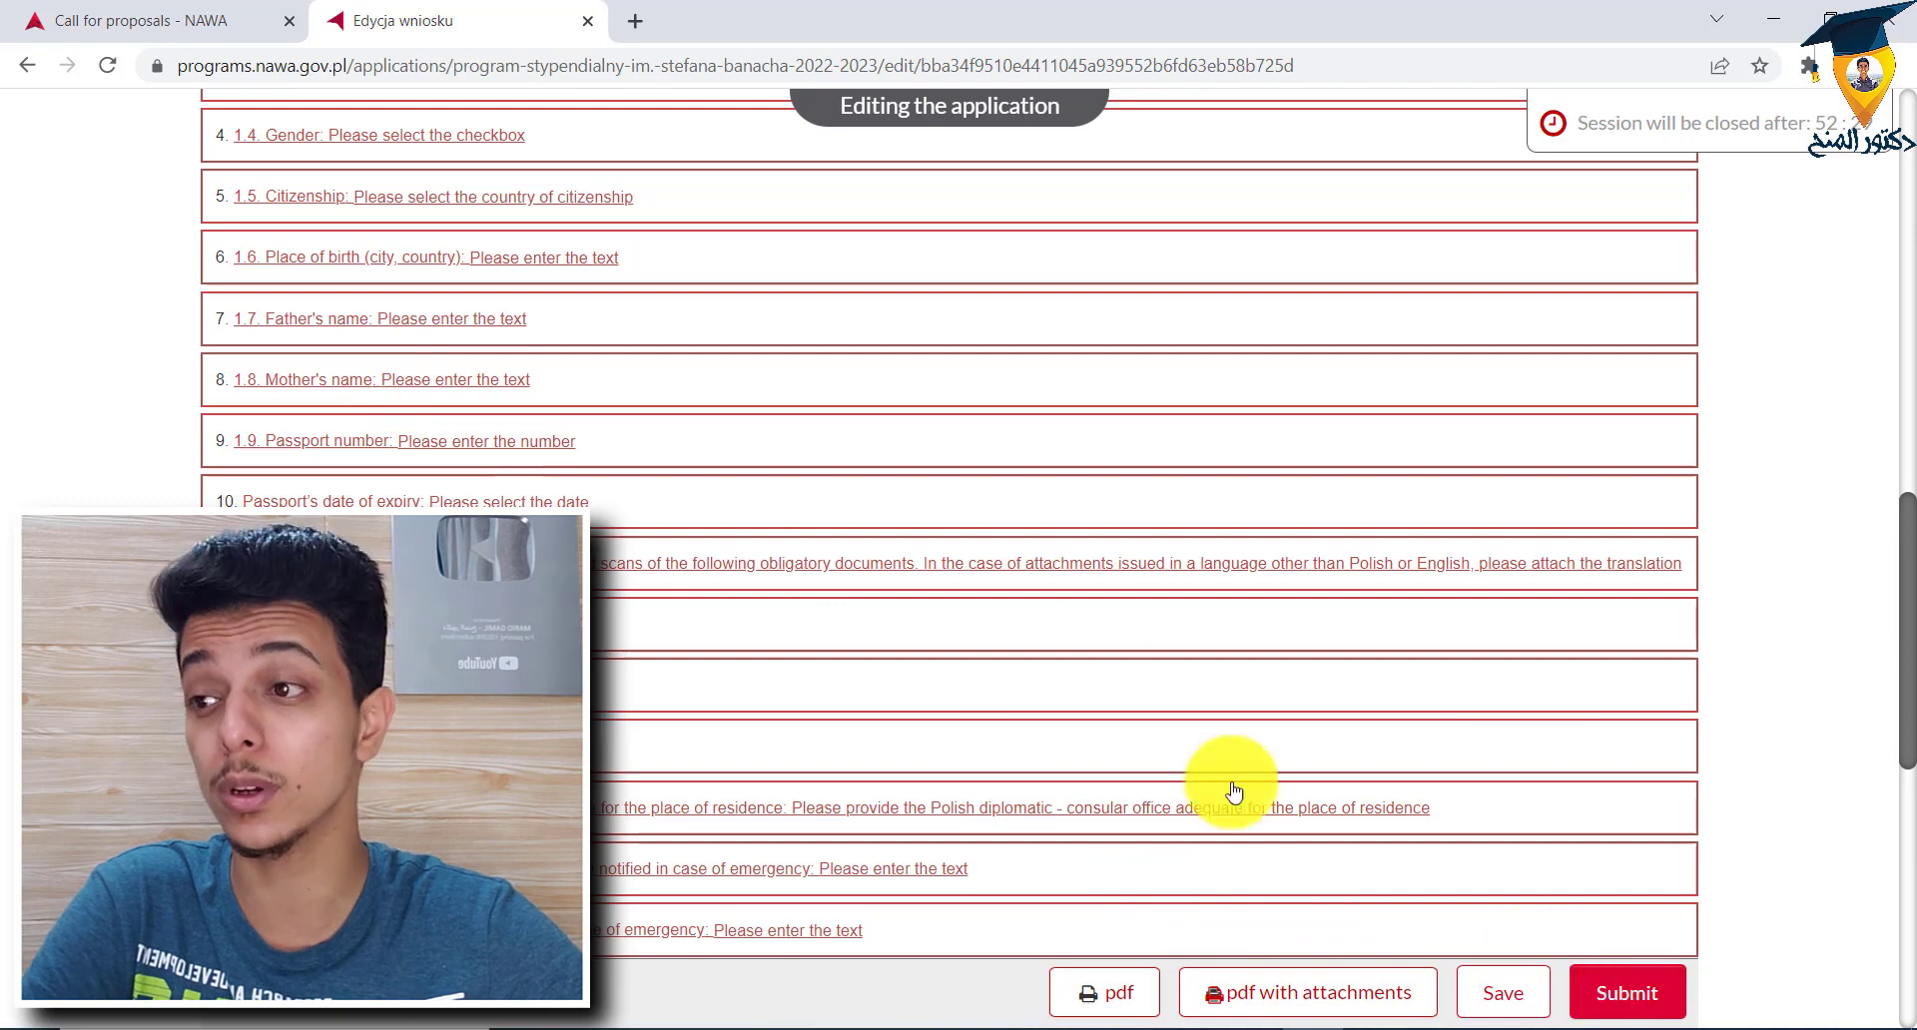
Step: Return to the Banach Scholarship call for proposals page and view its beginning
click(8, 14)
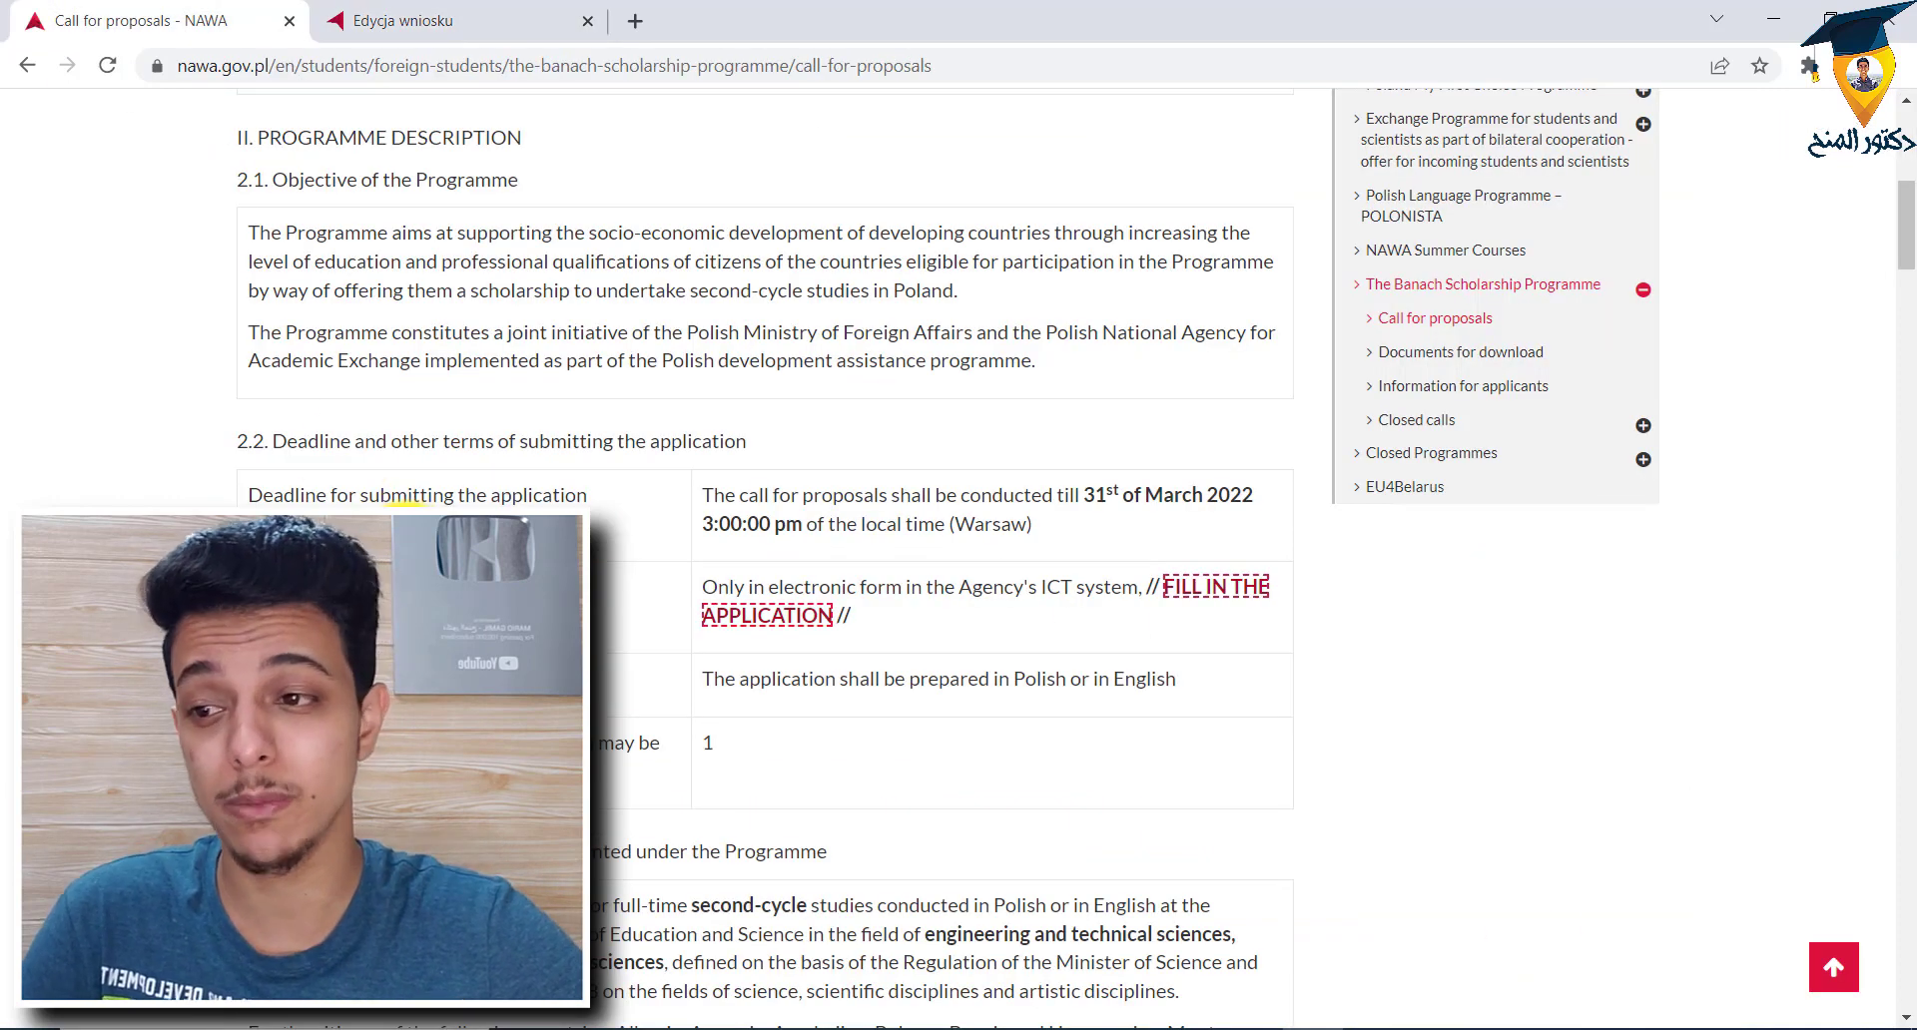
scroll(342, 440, up, 10)
mouse_move(299, 399)
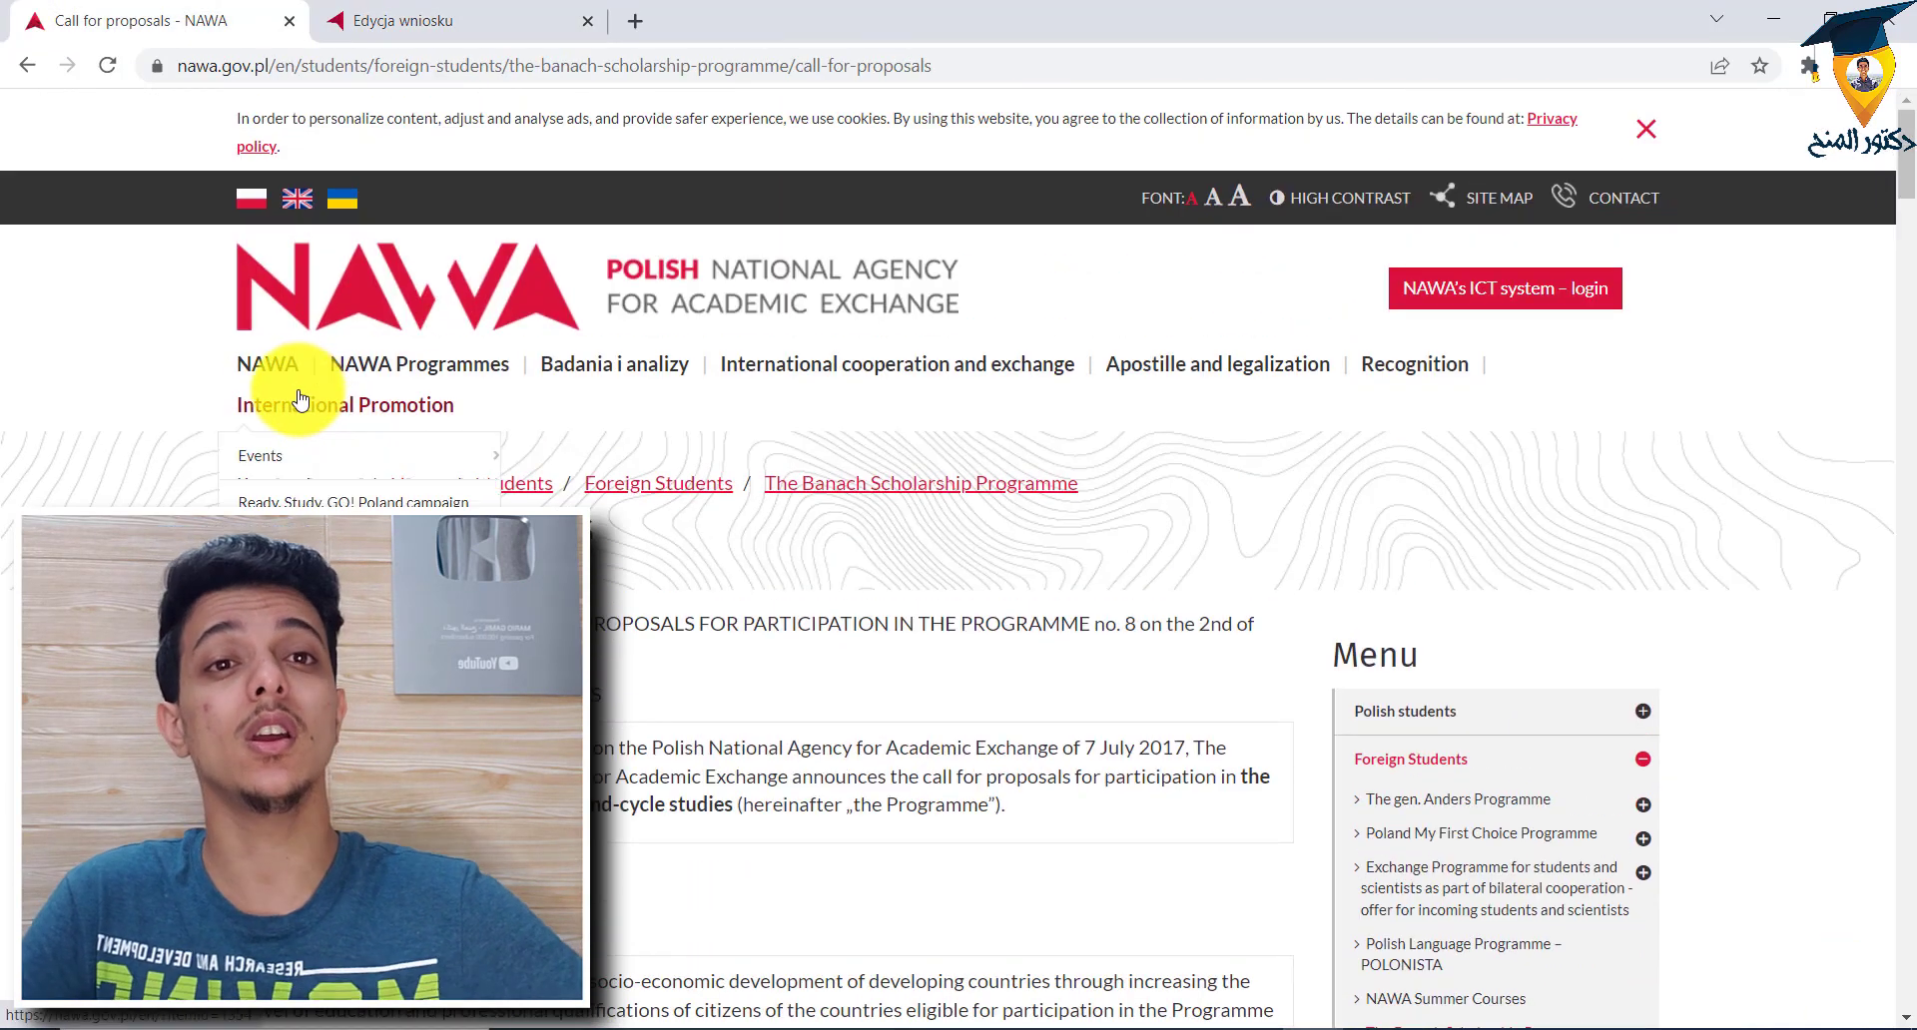